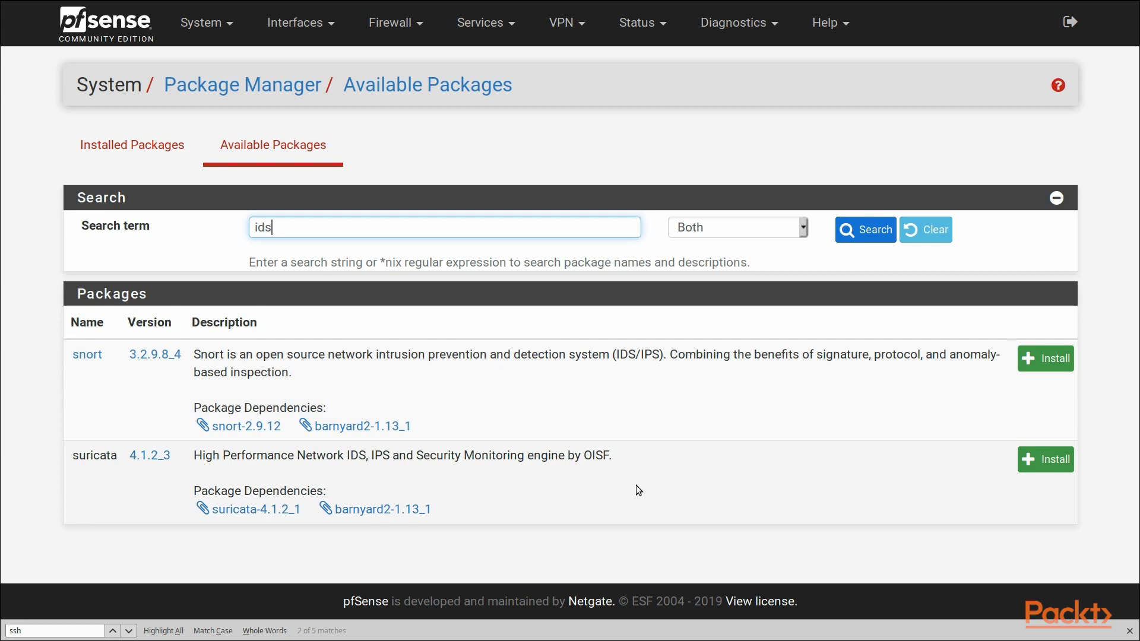
# Install the suricata 4.1.2_3 package and confirm the installation through to the end of its log.
pyautogui.click(1045, 459)
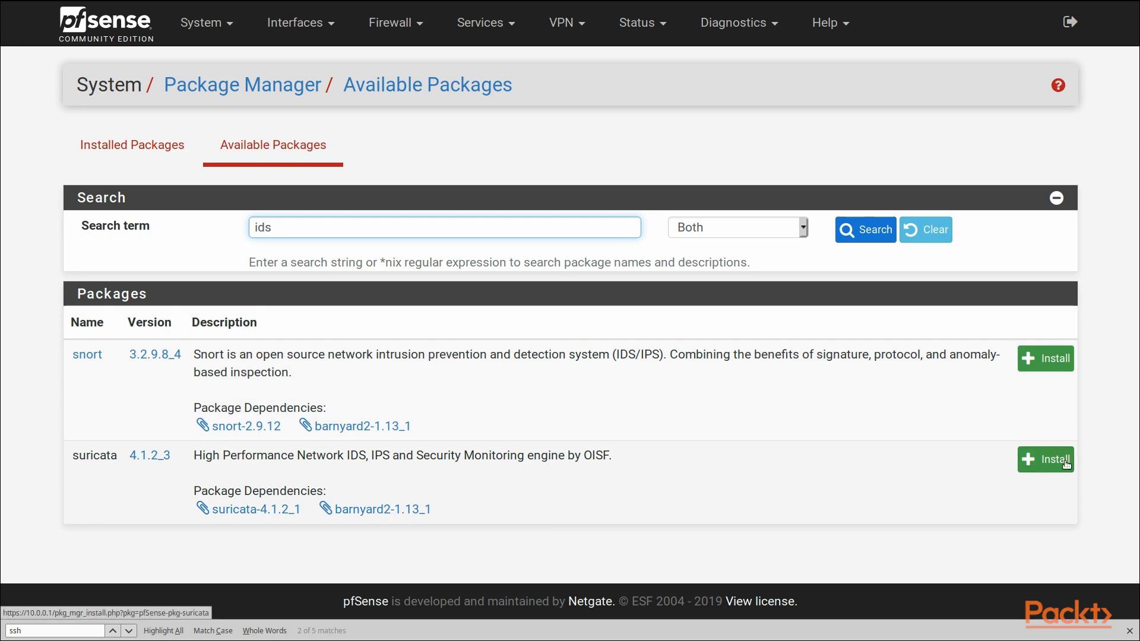
pyautogui.click(94, 232)
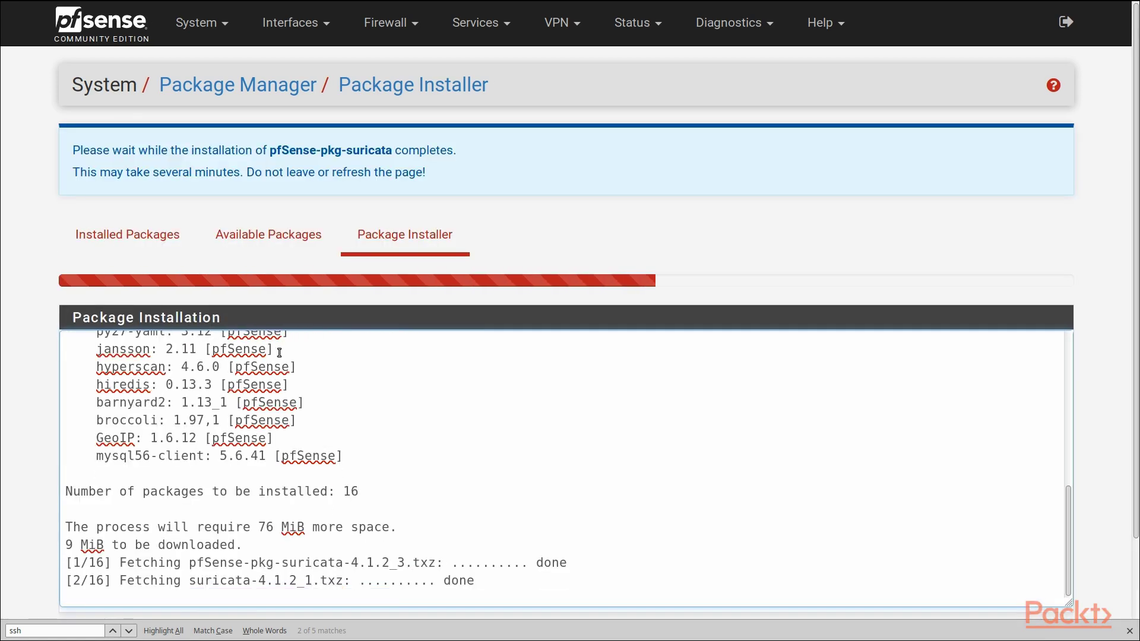
pyautogui.scroll(-1, 301, 403)
pyautogui.scroll(-1, 301, 403)
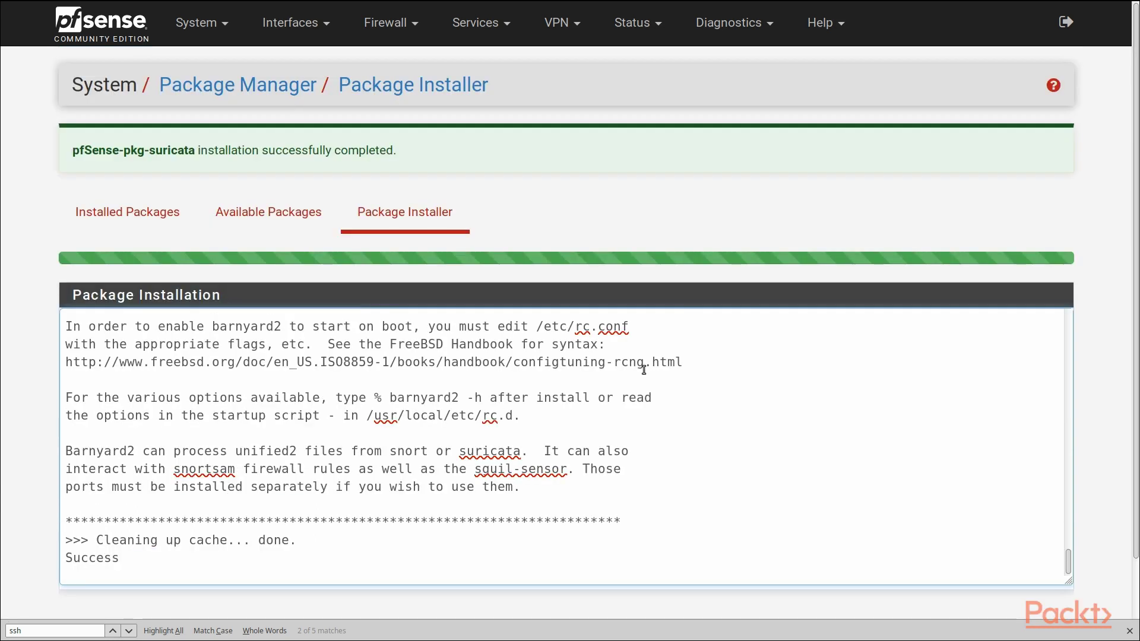
pyautogui.doubleClick(112, 558)
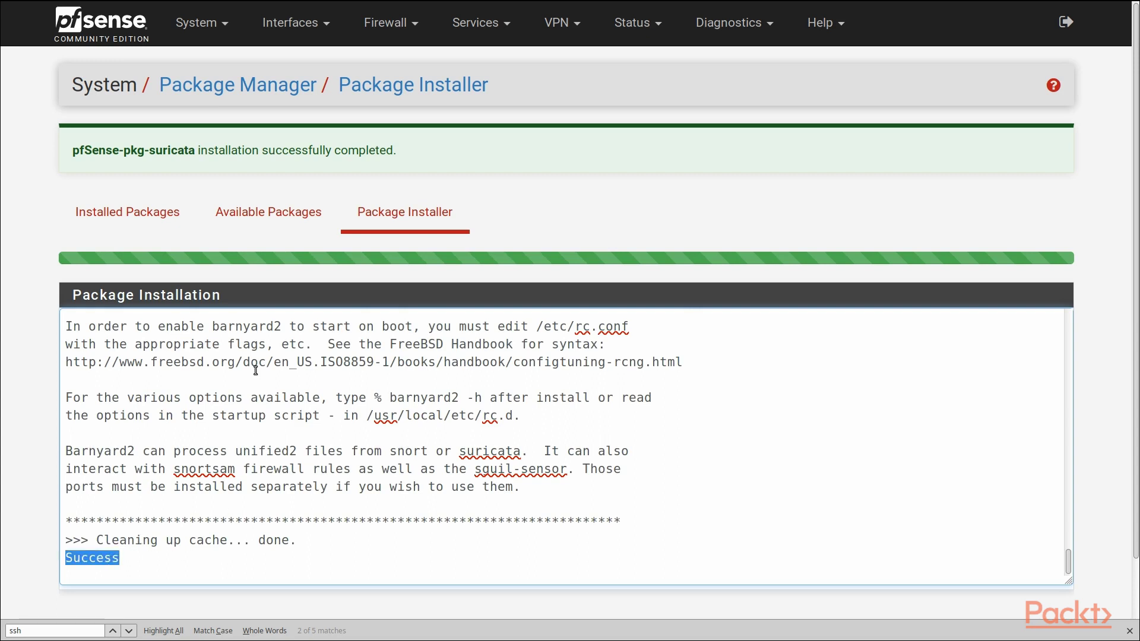
pyautogui.click(382, 143)
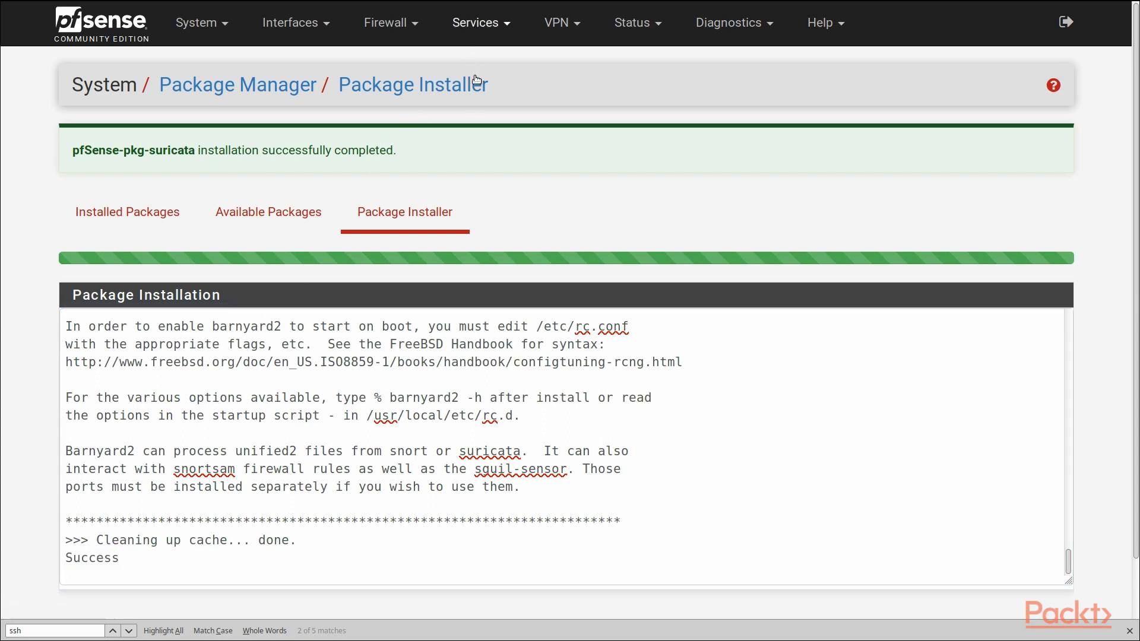
# Add a Suricata interface for WAN with inspection enabled, keep the default settings, and save it.
pyautogui.click(481, 27)
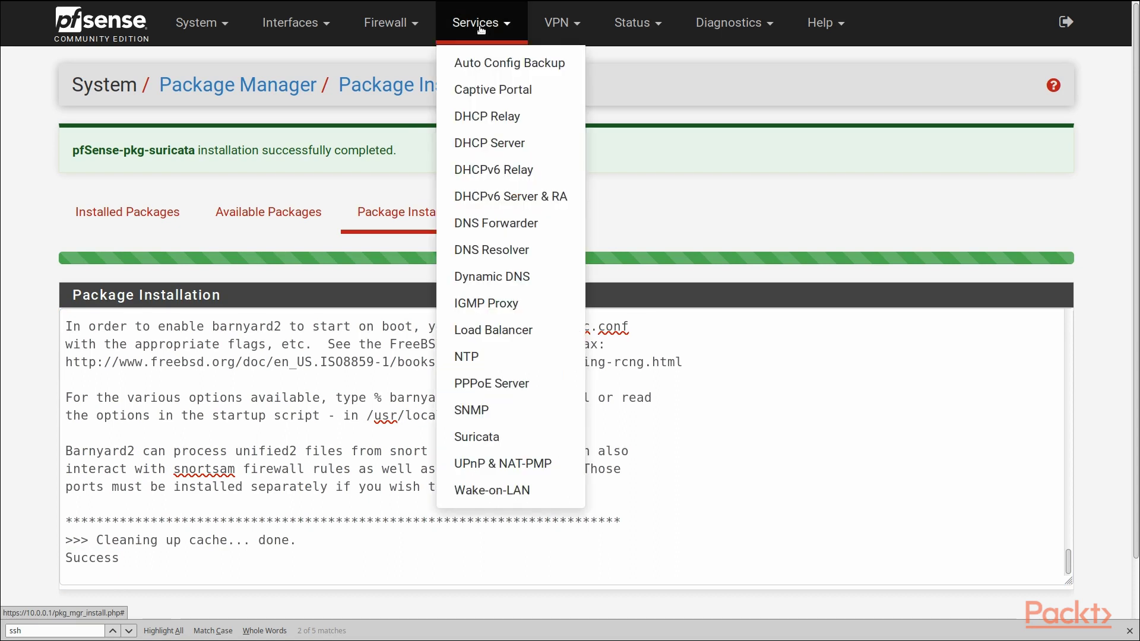
pyautogui.click(506, 440)
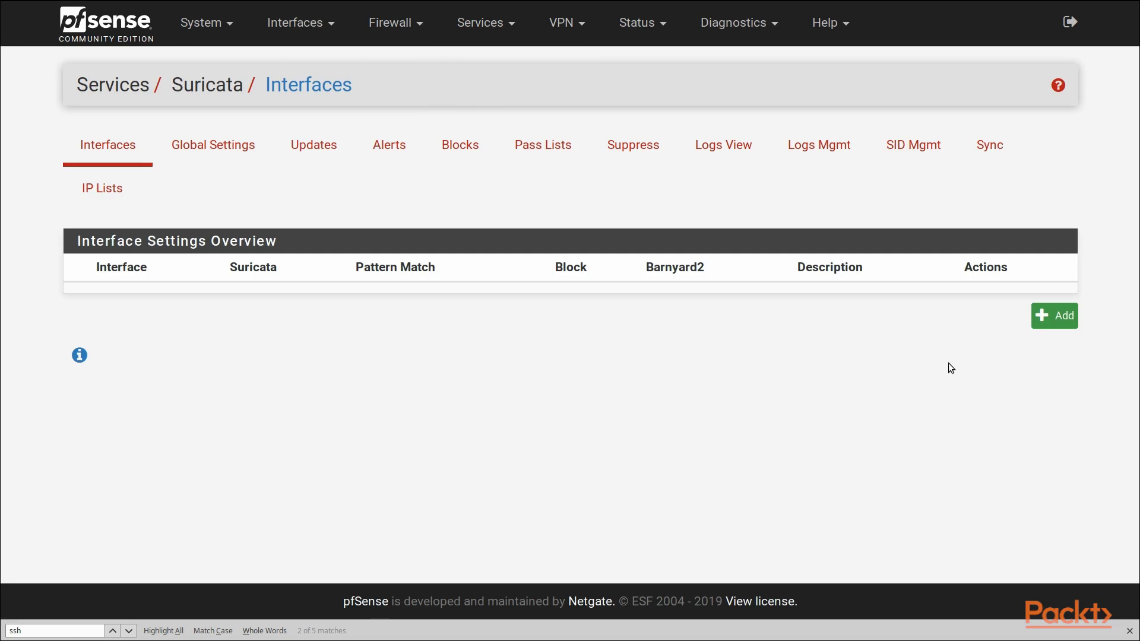
pyautogui.click(1037, 320)
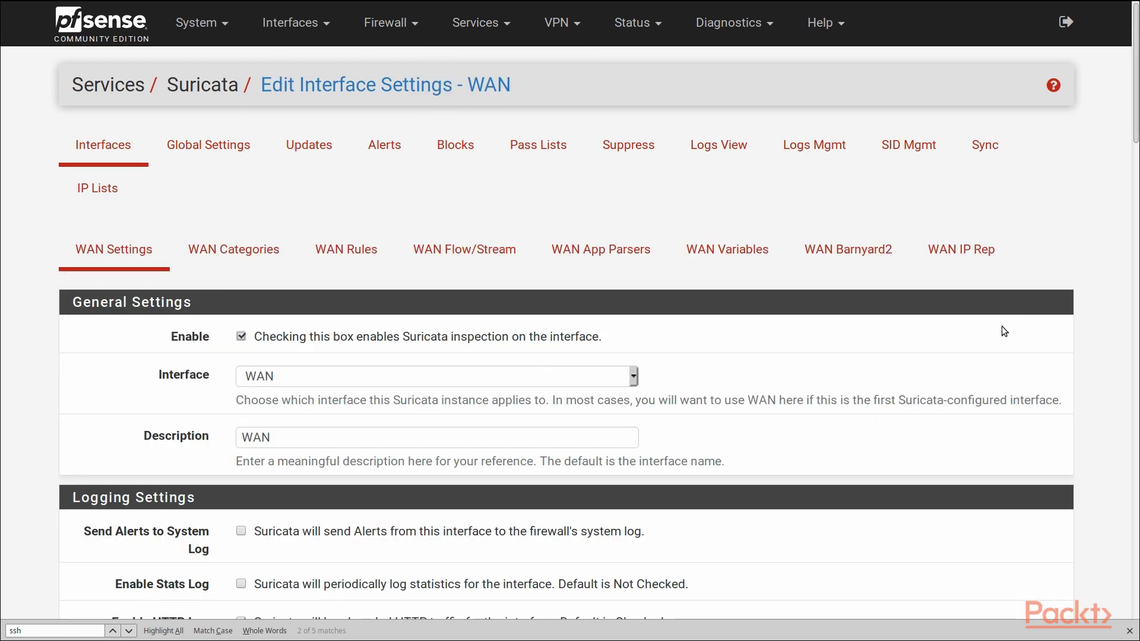
pyautogui.scroll(-5, 226, 279)
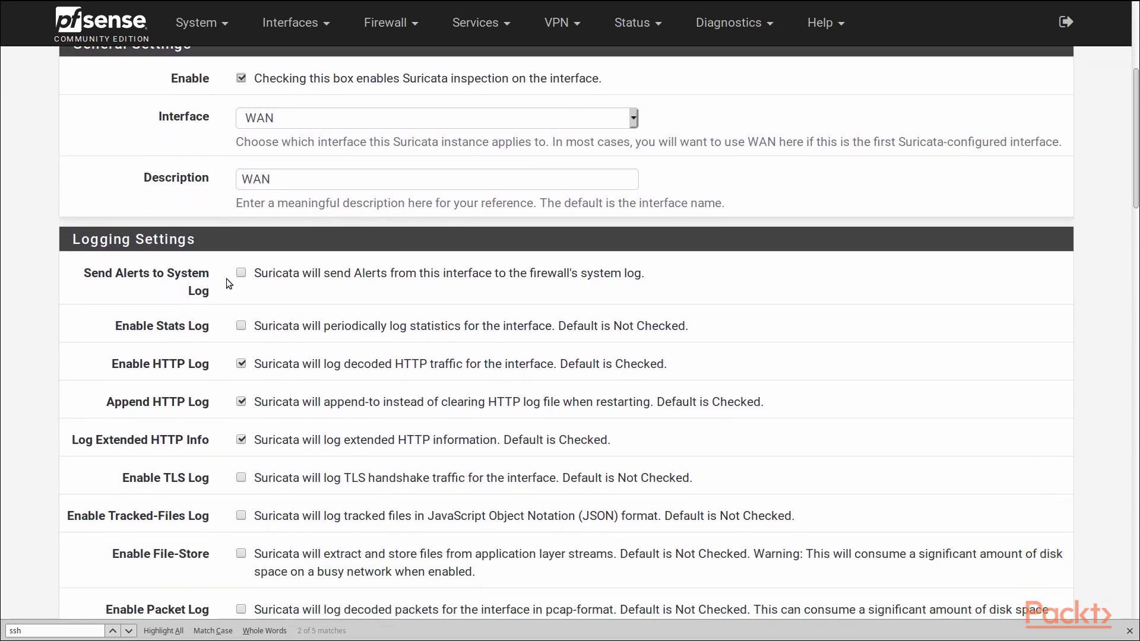
pyautogui.scroll(-2, 232, 268)
pyautogui.scroll(-16, 232, 268)
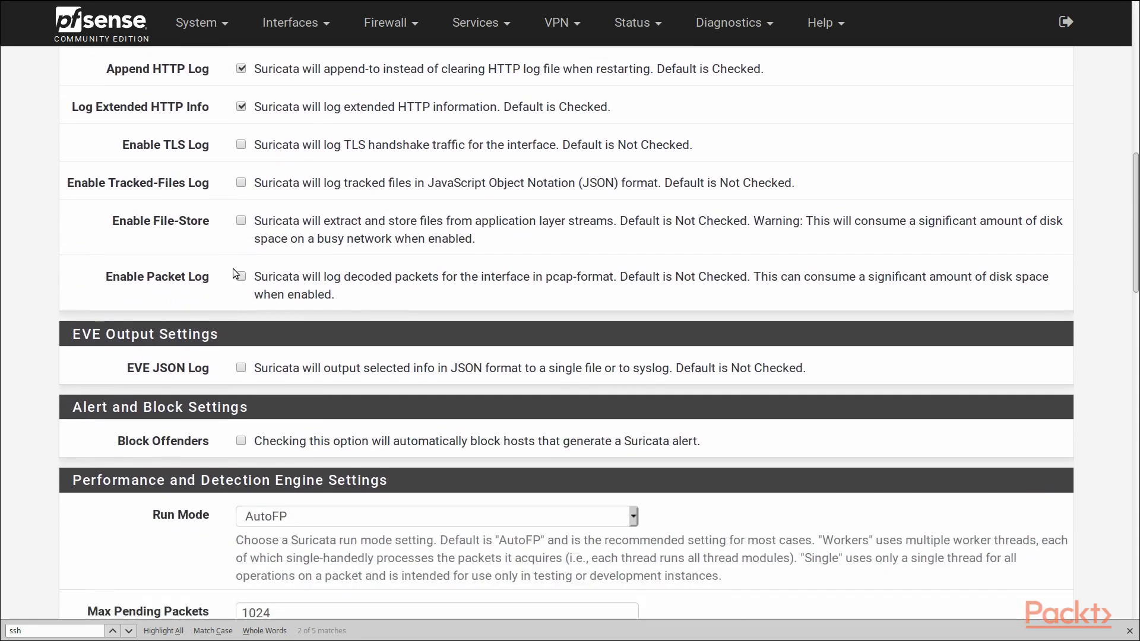
pyautogui.scroll(-10, 233, 268)
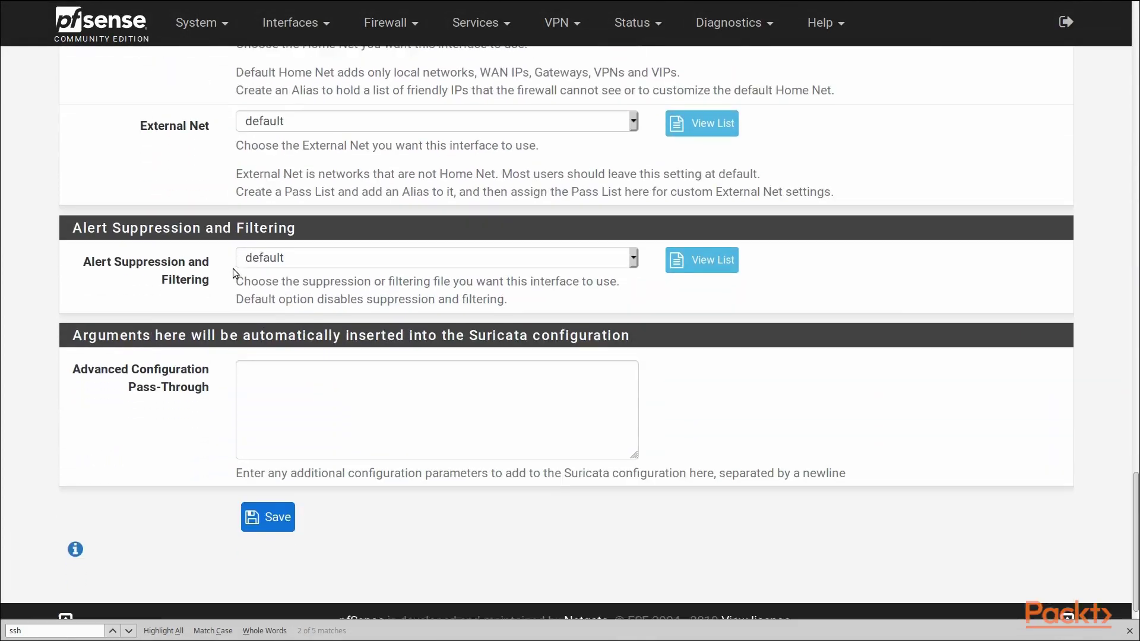
pyautogui.click(273, 501)
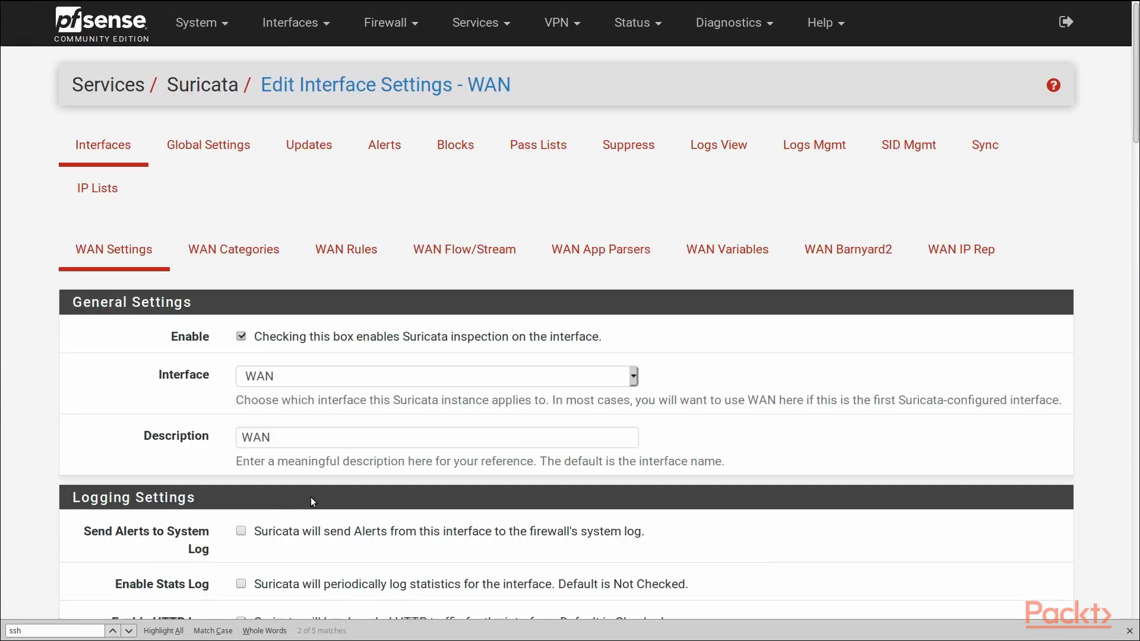
# In Suricata's global settings, enable the Snort GPLv2 Community rules and hide deprecated rules categories.
pyautogui.click(206, 148)
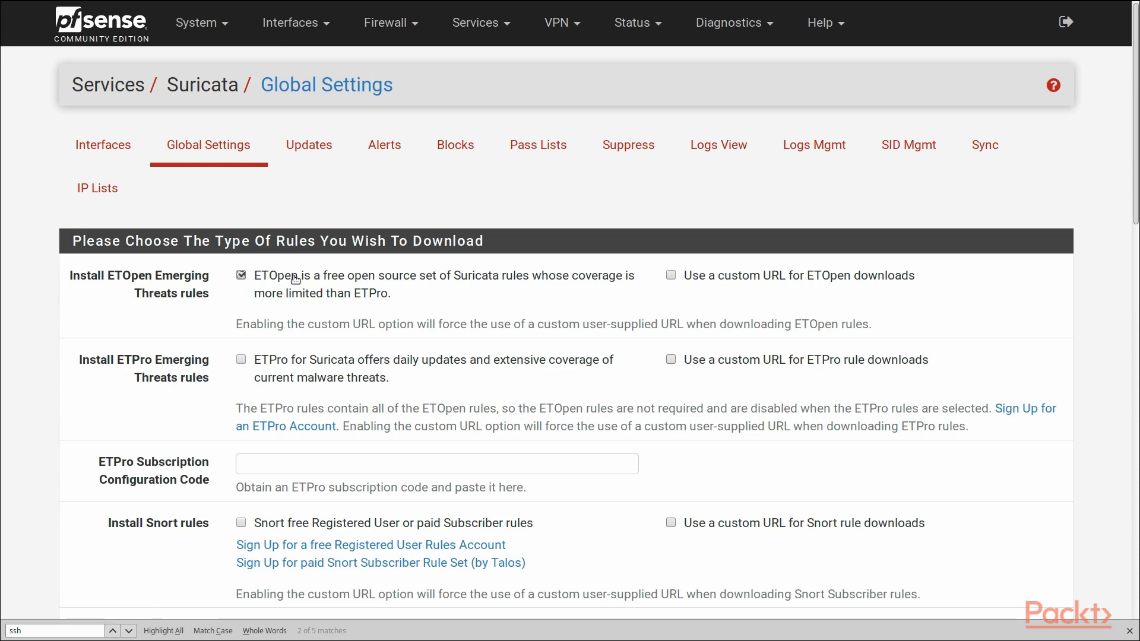
pyautogui.scroll(-3, 295, 279)
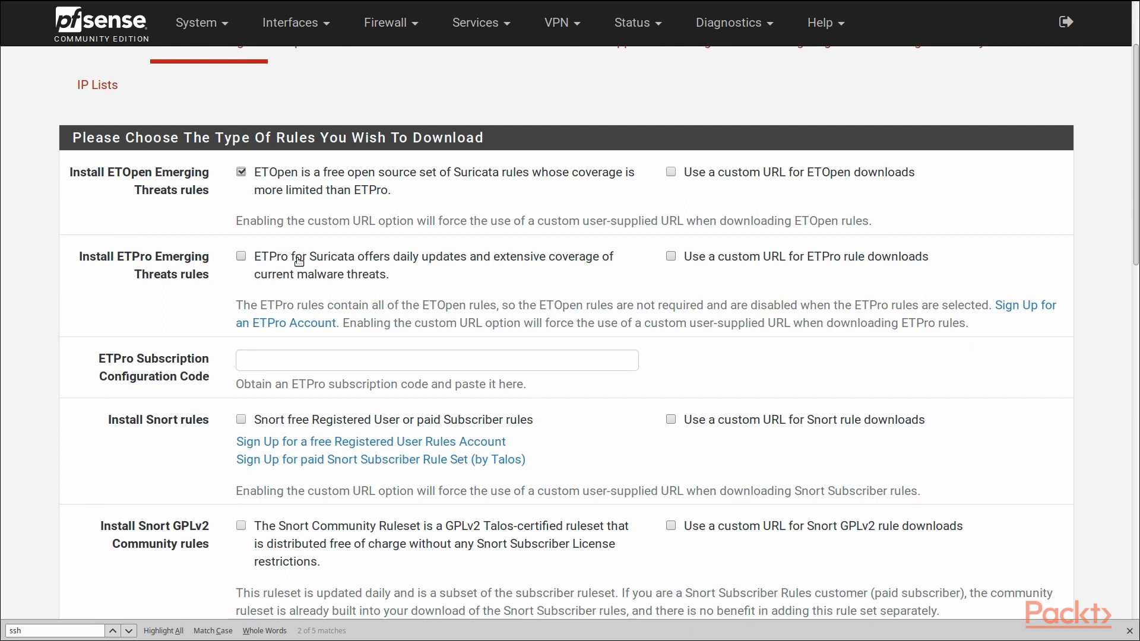
pyautogui.scroll(-6, 274, 262)
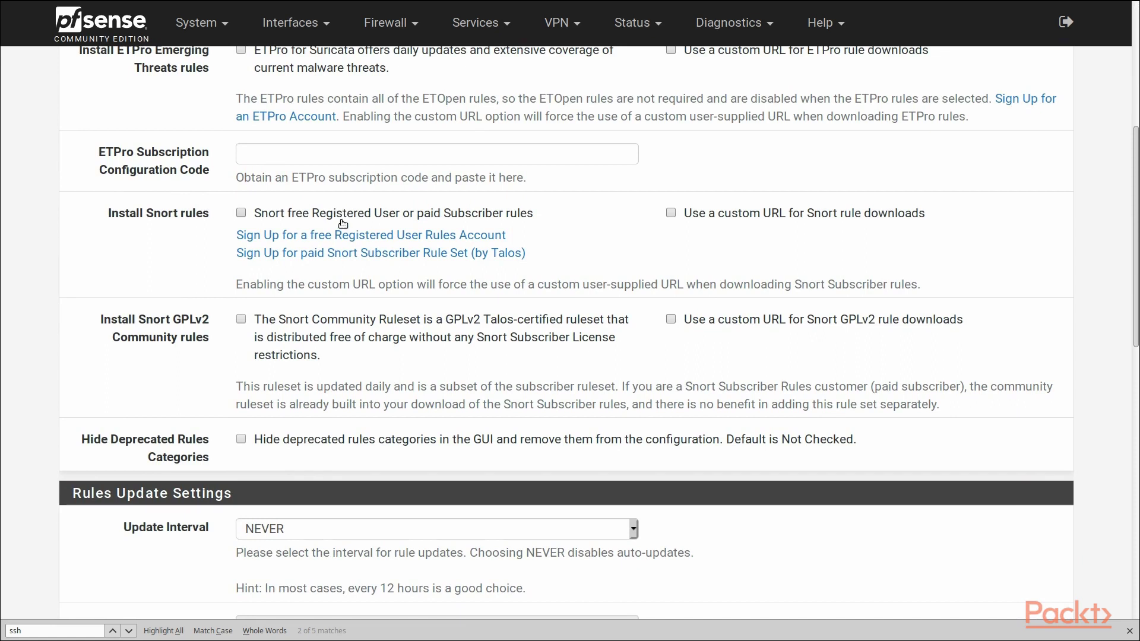
pyautogui.click(256, 324)
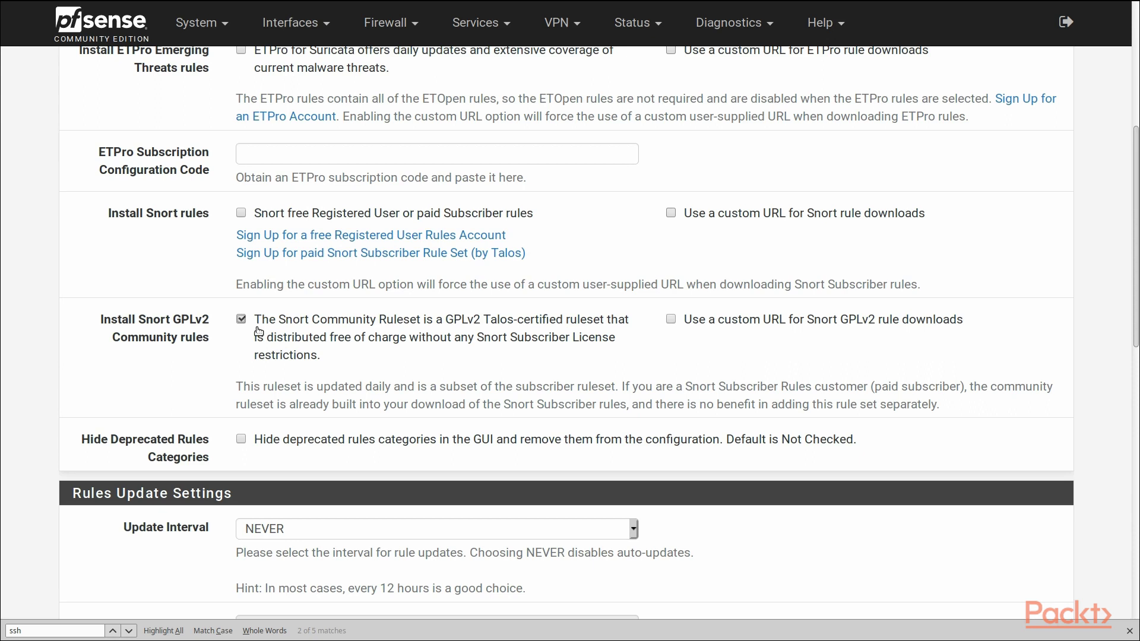
pyautogui.scroll(-2, 263, 337)
pyautogui.scroll(-3, 263, 337)
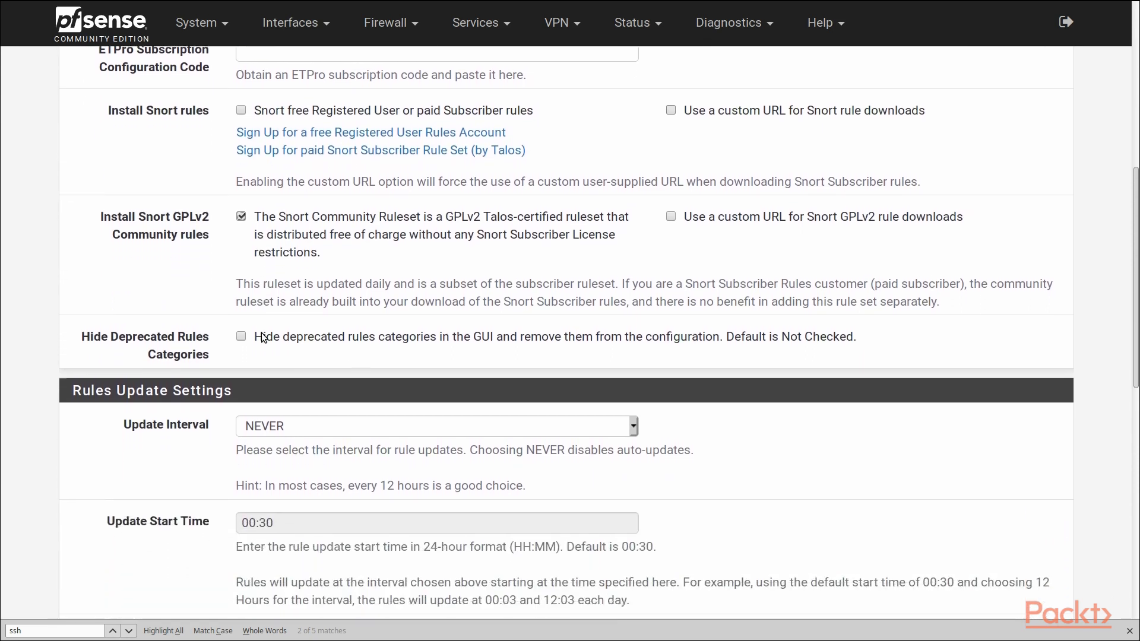
pyautogui.click(266, 291)
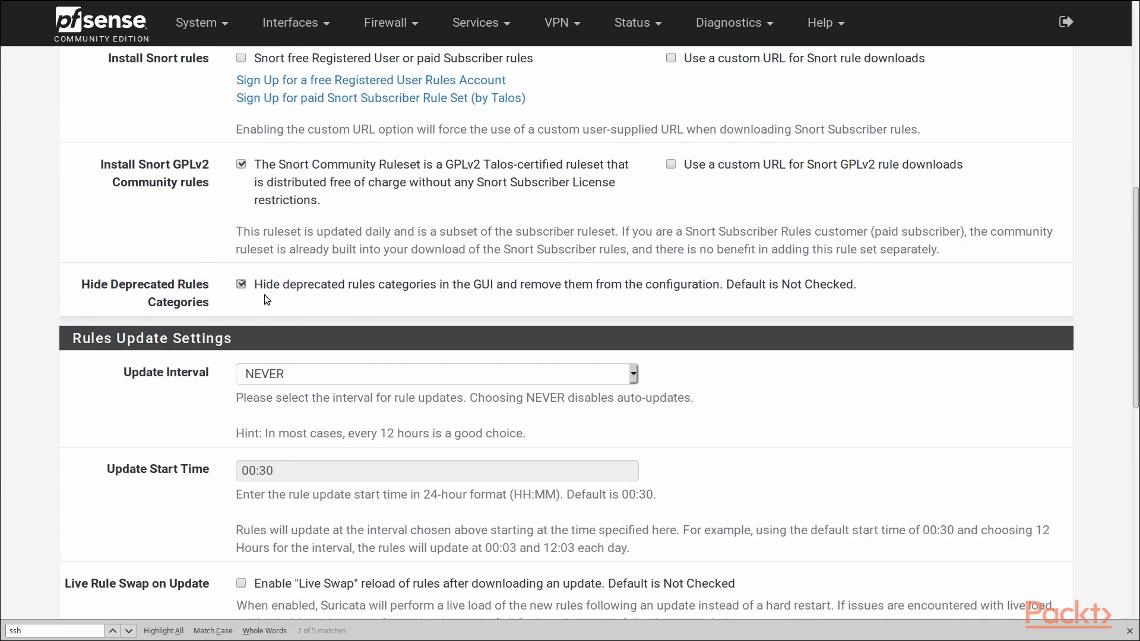
# Check the rule update interval choices, keeping NEVER, and enable Live Swap reload of rules after an update.
pyautogui.scroll(-3, 286, 314)
pyautogui.click(321, 171)
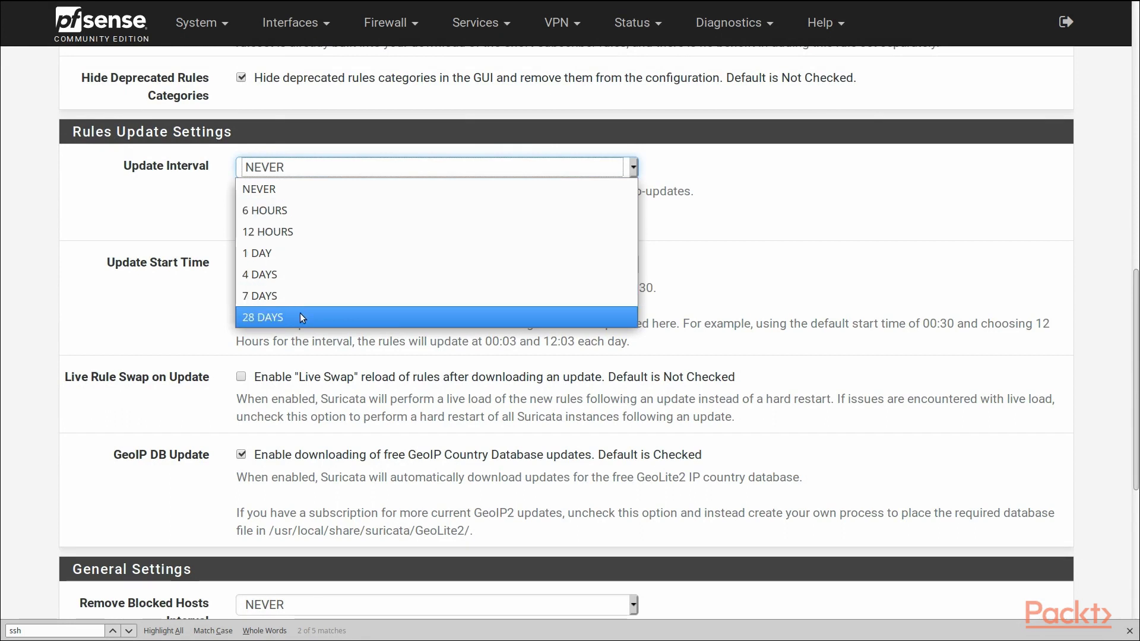
pyautogui.click(169, 205)
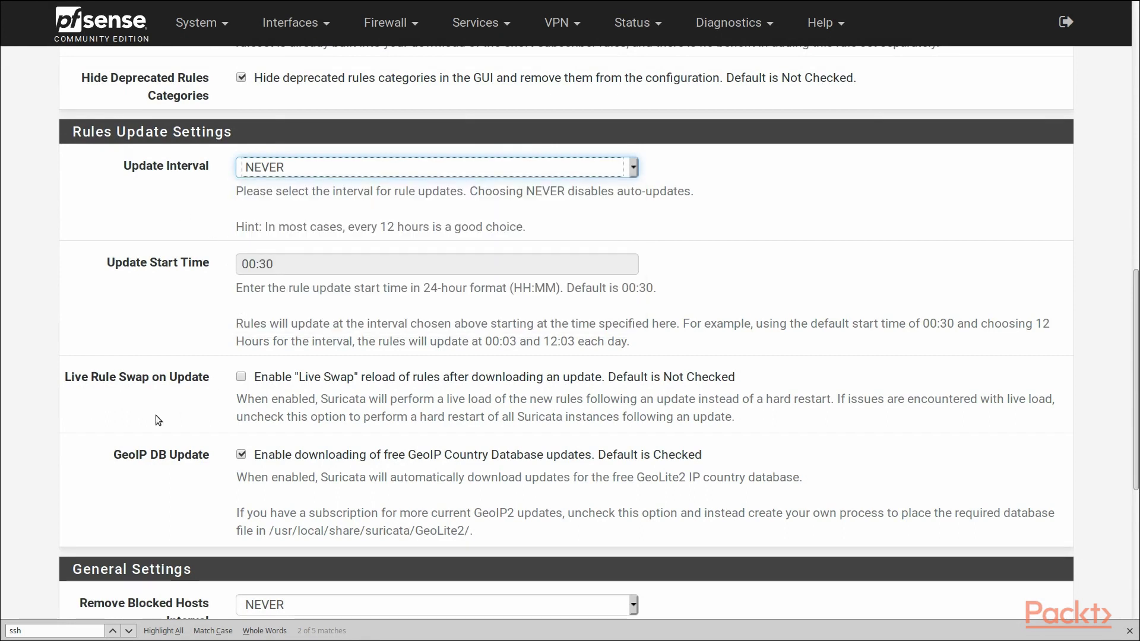
pyautogui.click(241, 378)
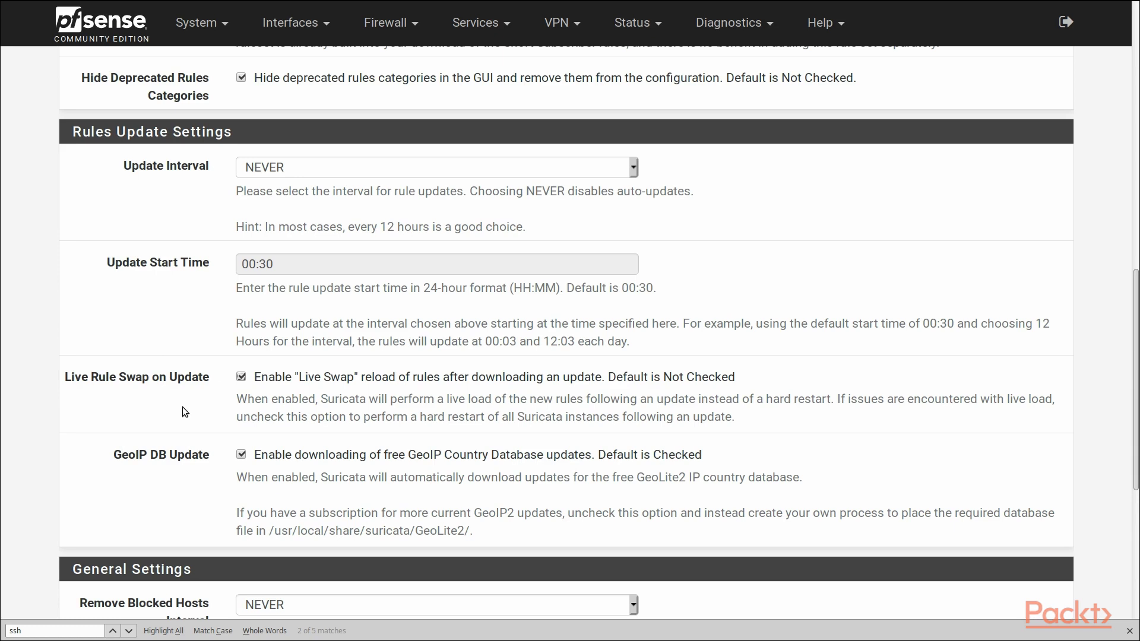
# Review the GeoIP database update setting and the available intervals for removing blocked hosts, keeping NEVER.
pyautogui.scroll(-3, 182, 410)
pyautogui.scroll(-1, 183, 407)
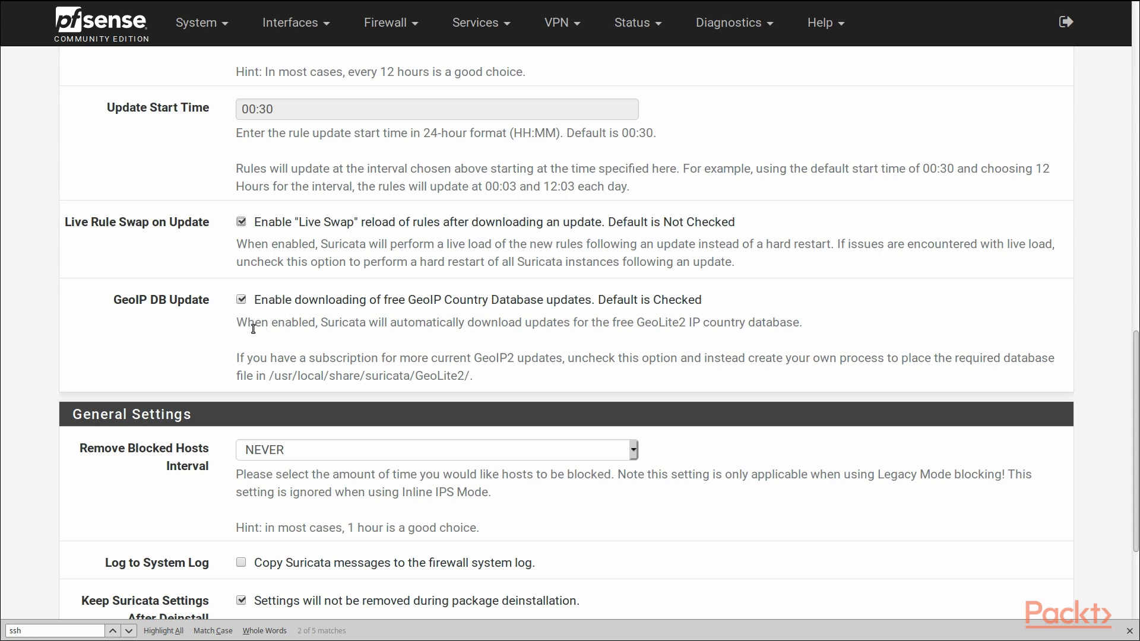
pyautogui.scroll(-3, 253, 329)
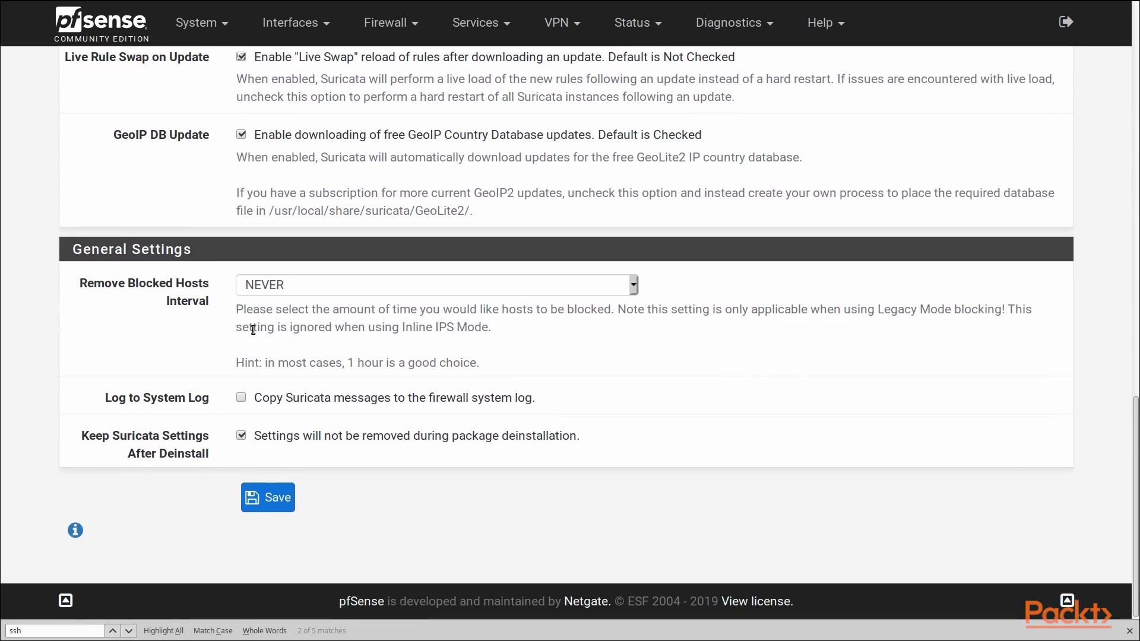
pyautogui.click(259, 290)
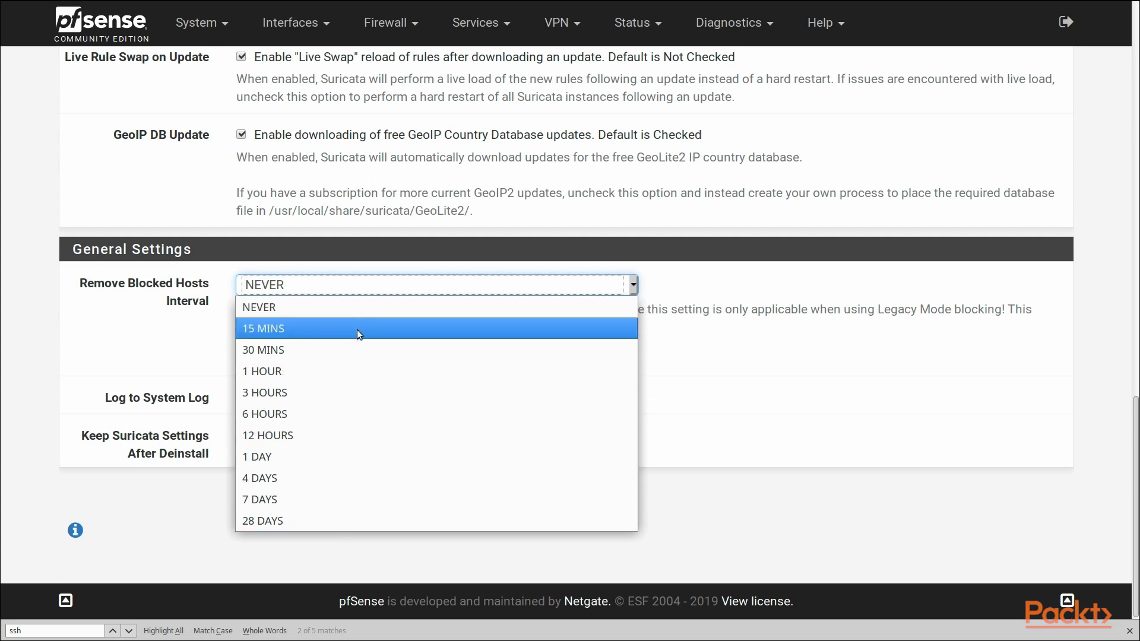
pyautogui.click(358, 311)
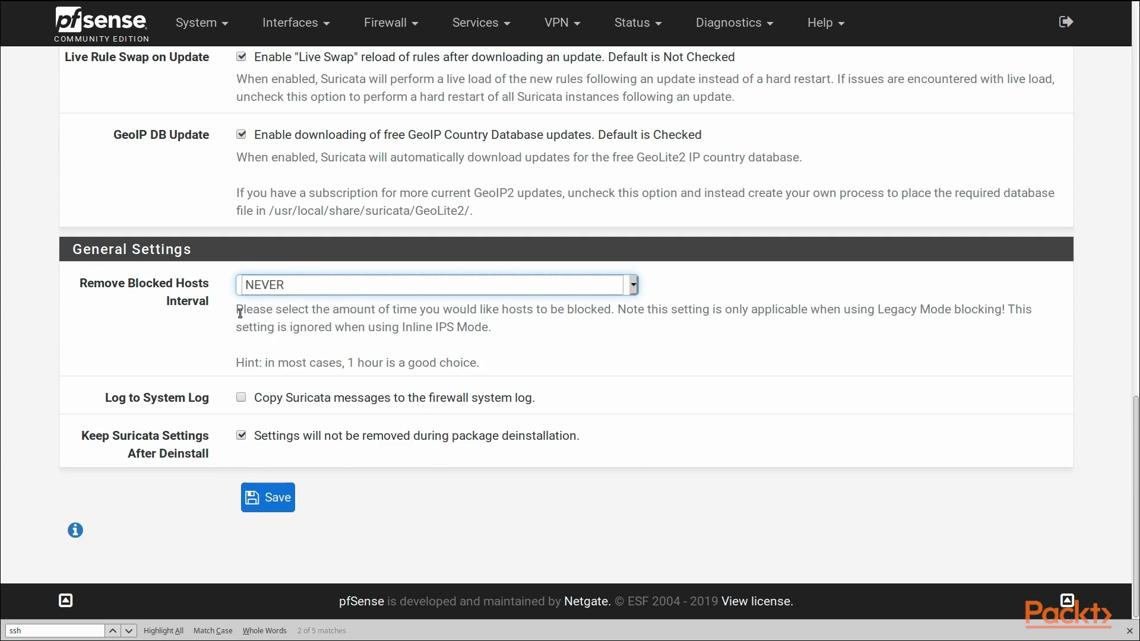
pyautogui.click(308, 284)
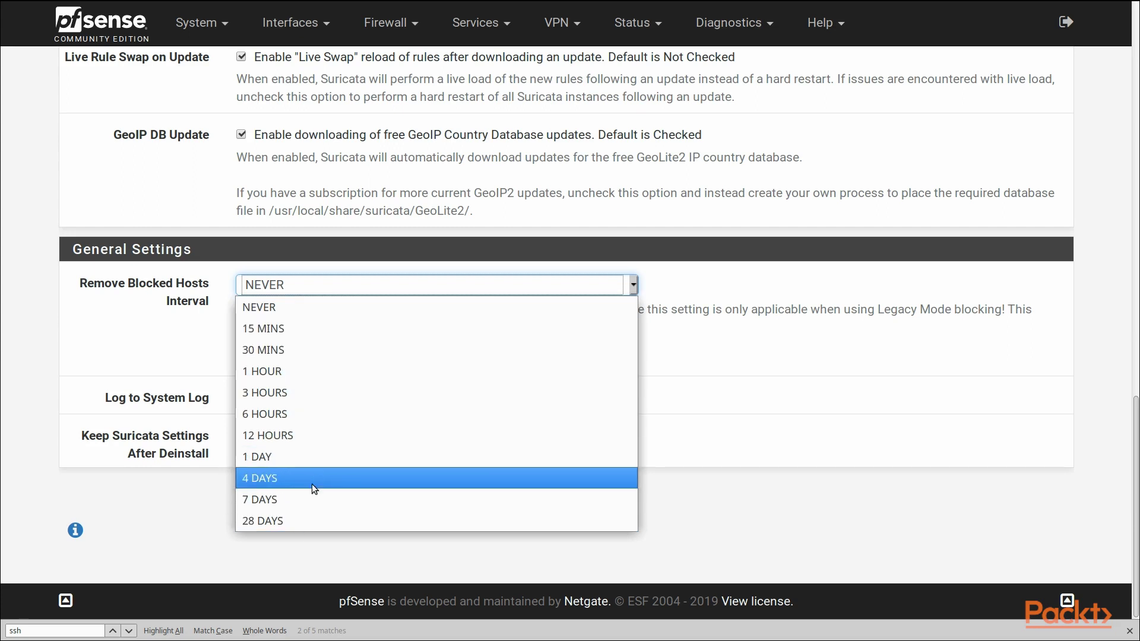
pyautogui.click(147, 354)
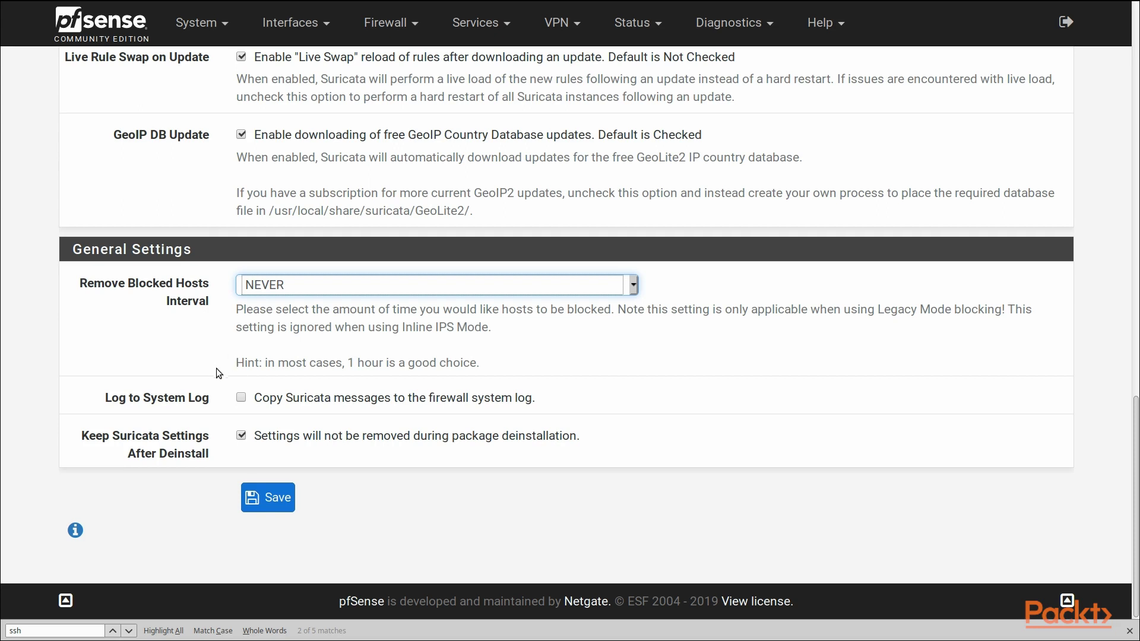
# Try copying Suricata messages to the firewall system log, look through the log facility choices, and disable the option again.
pyautogui.click(268, 403)
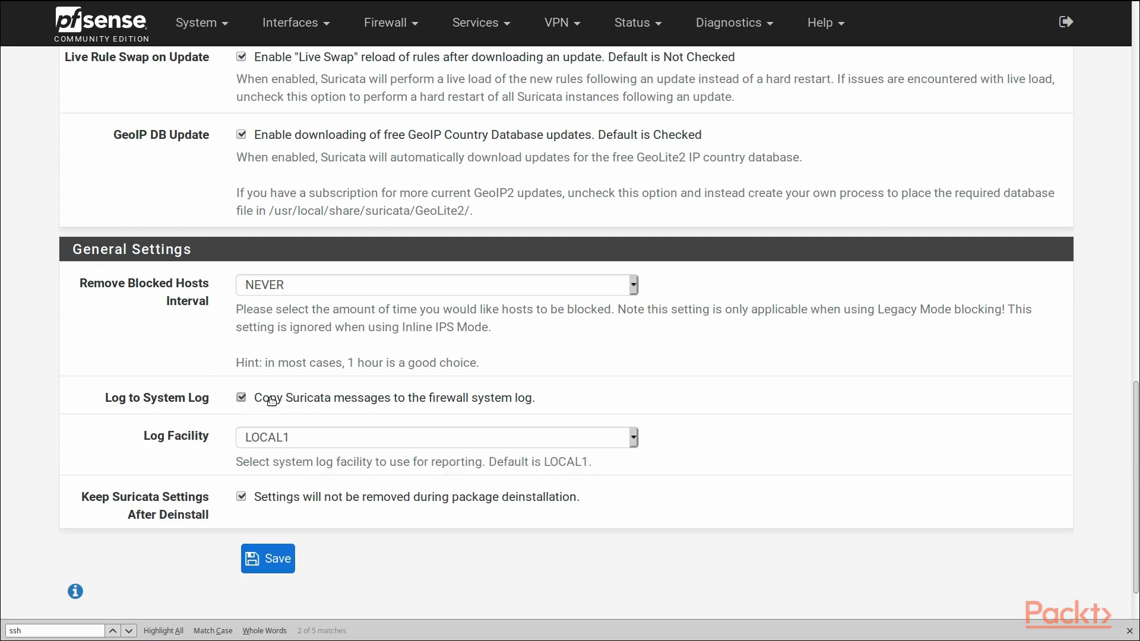
pyautogui.click(281, 437)
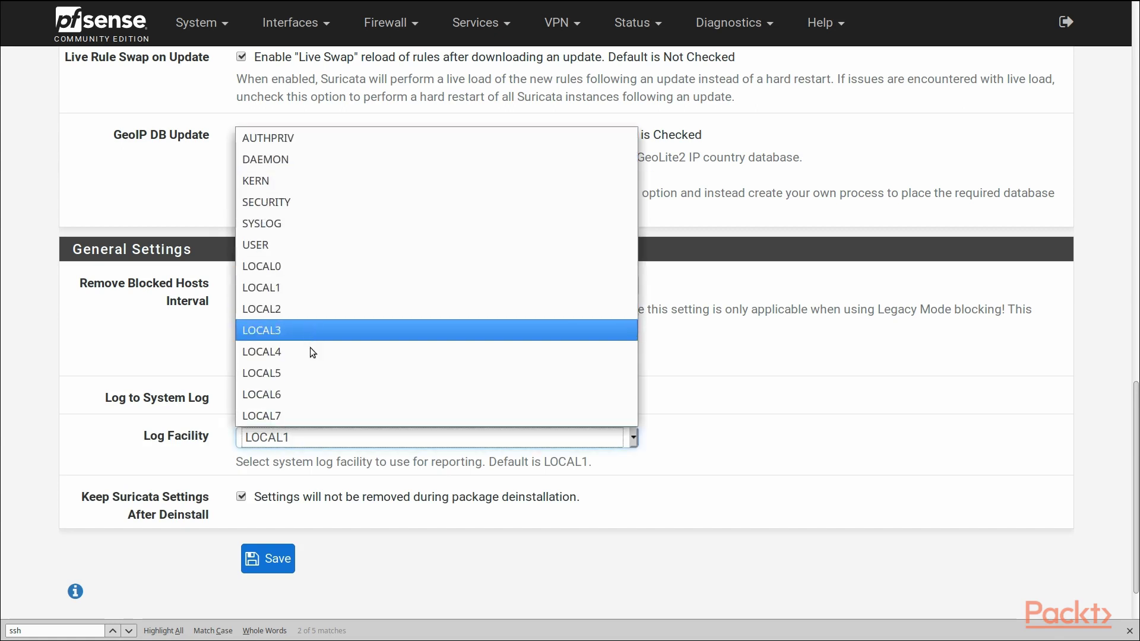
pyautogui.click(166, 440)
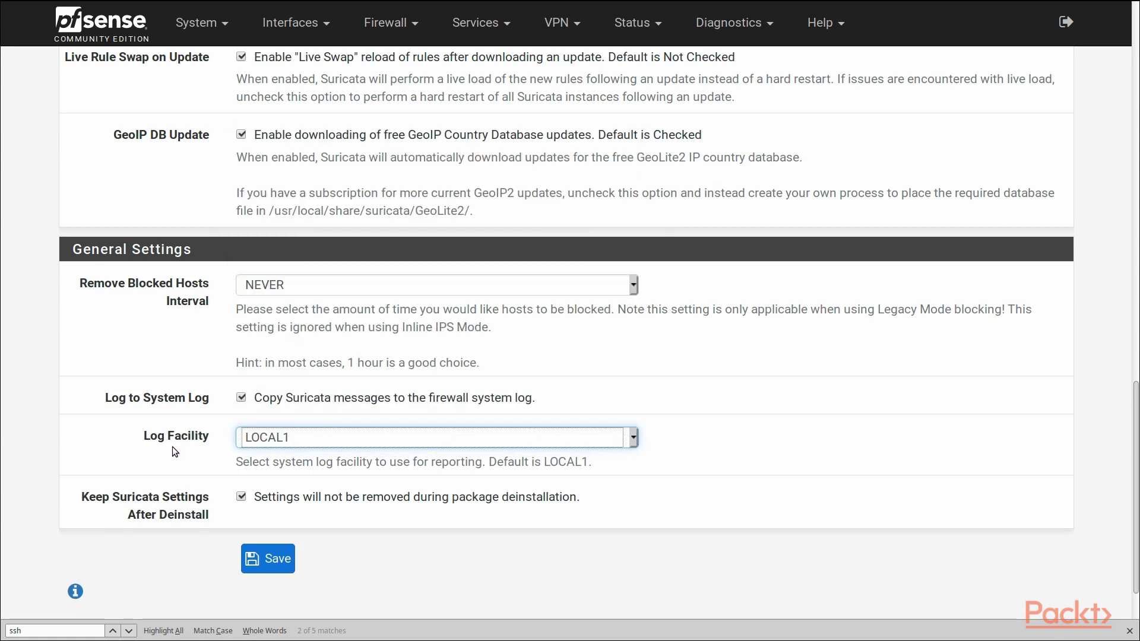
pyautogui.click(324, 406)
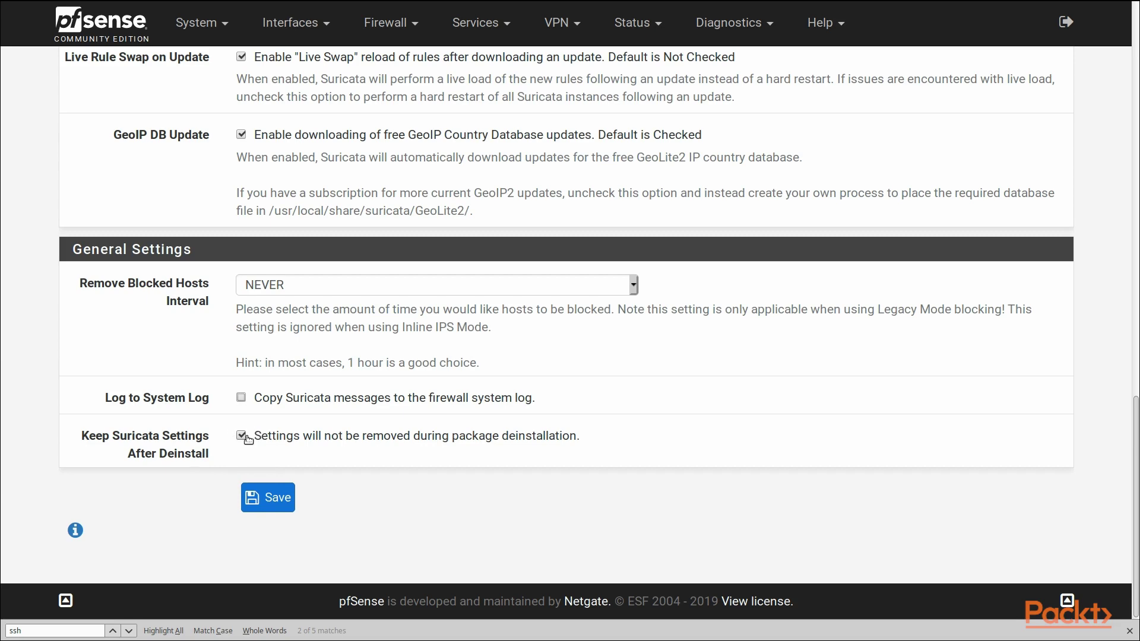
# Save the global settings, update Suricata's rule sets, and check the Emerging Threats Open signature hash.
pyautogui.click(277, 498)
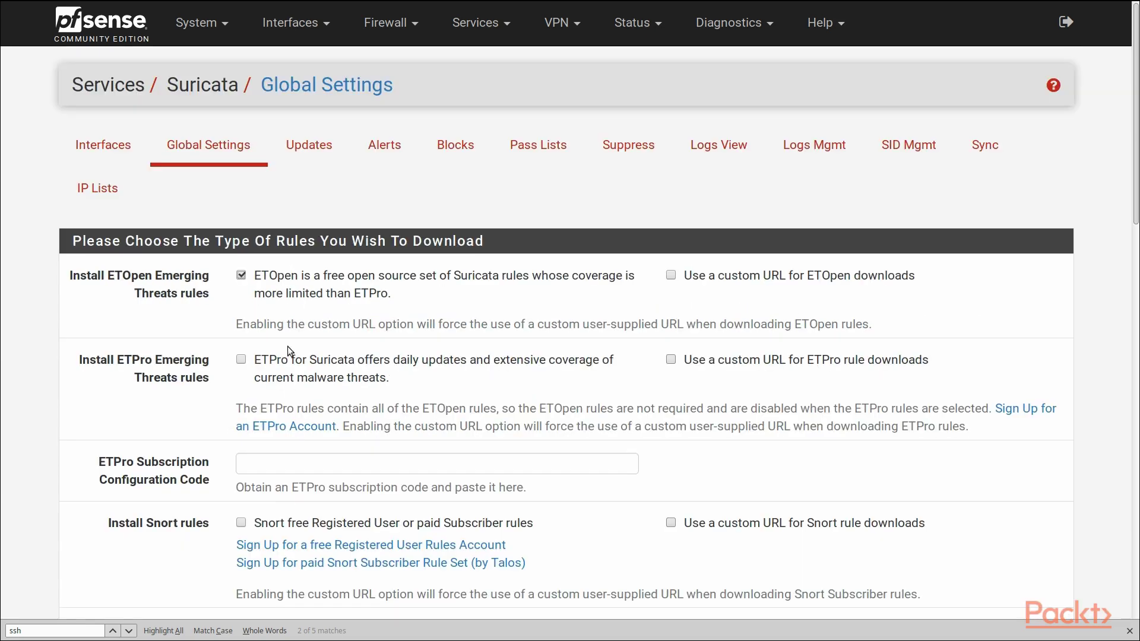
pyautogui.click(285, 155)
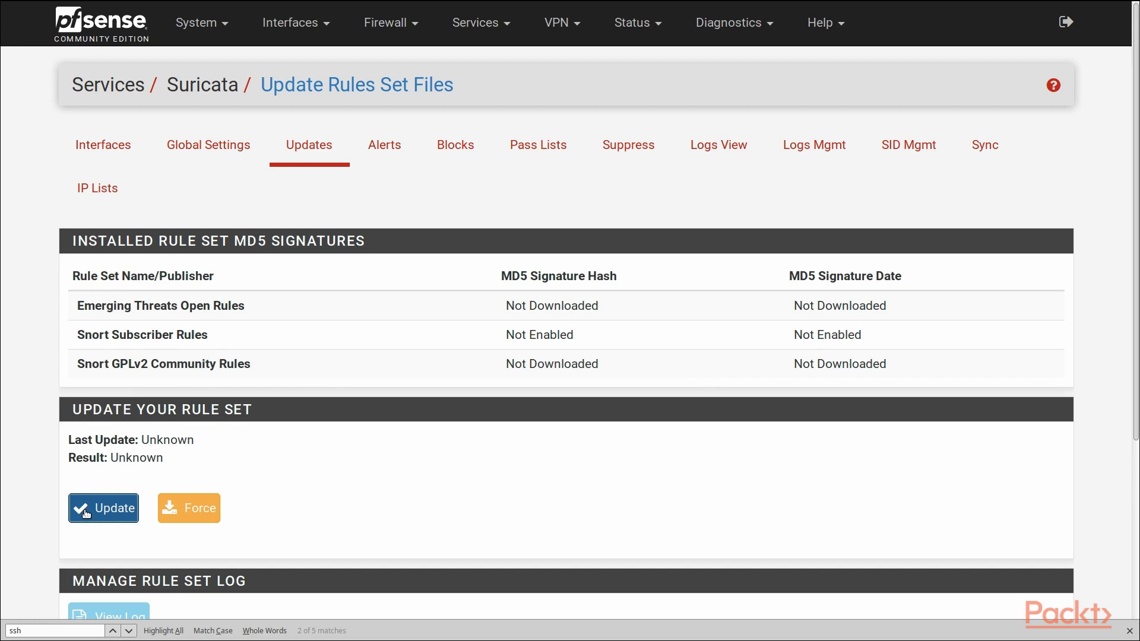
pyautogui.scroll(-1, 86, 511)
pyautogui.click(100, 458)
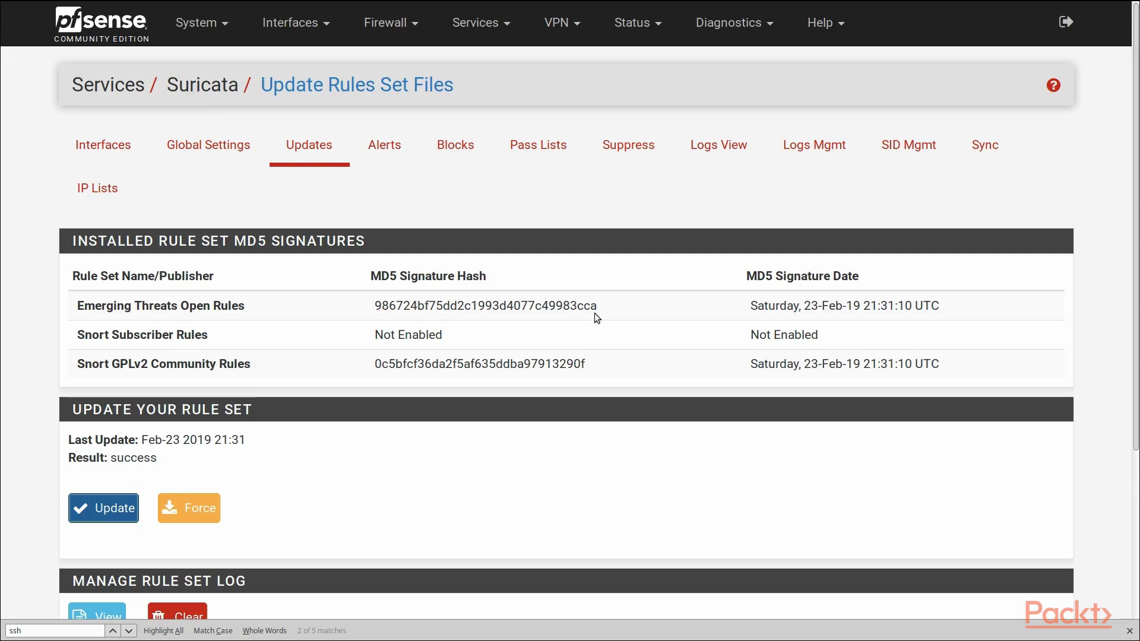
pyautogui.doubleClick(446, 306)
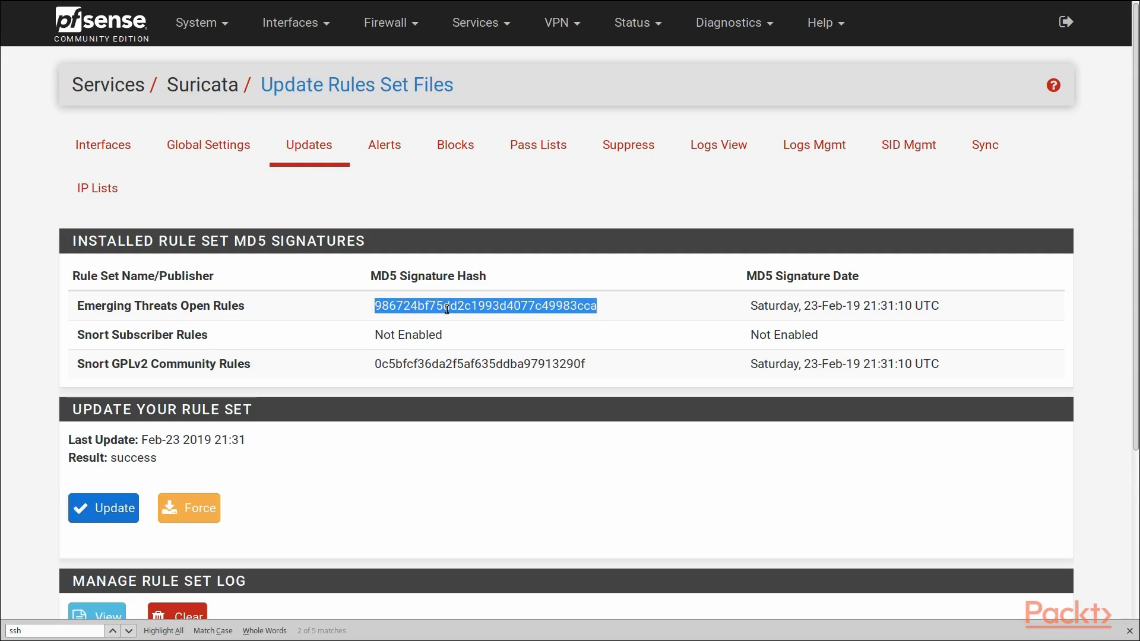
# Check the Snort GPLv2 Community signature hash and the Emerging Threats Open signature date, and dismiss the page search.
pyautogui.doubleClick(457, 364)
pyautogui.moveTo(761, 308); pyautogui.dragTo(922, 310)
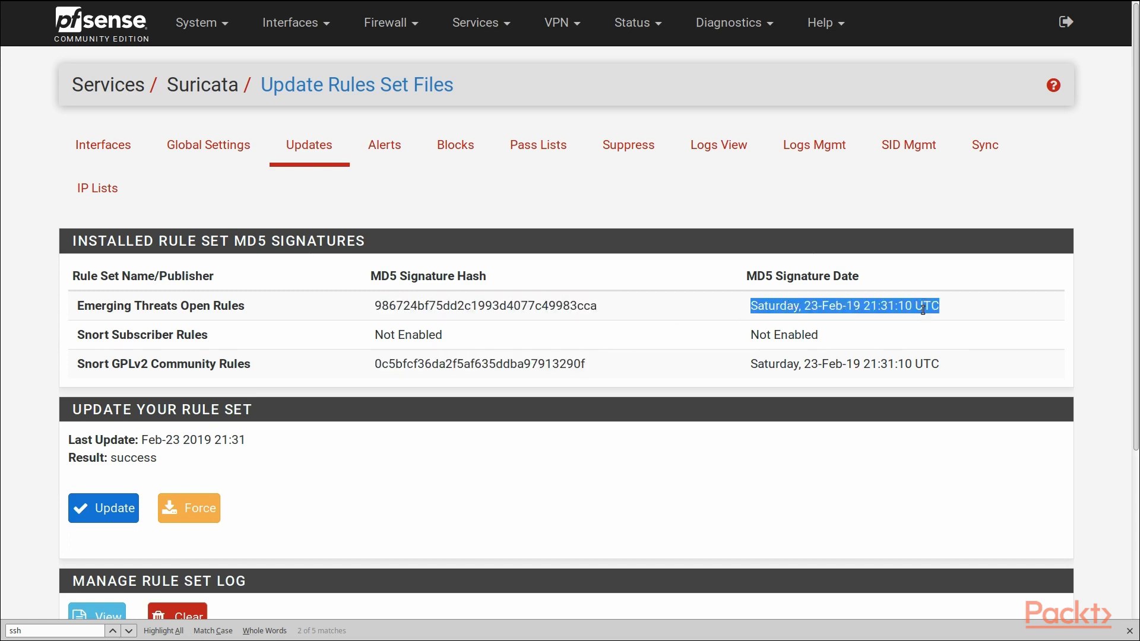
pyautogui.press('Escape')
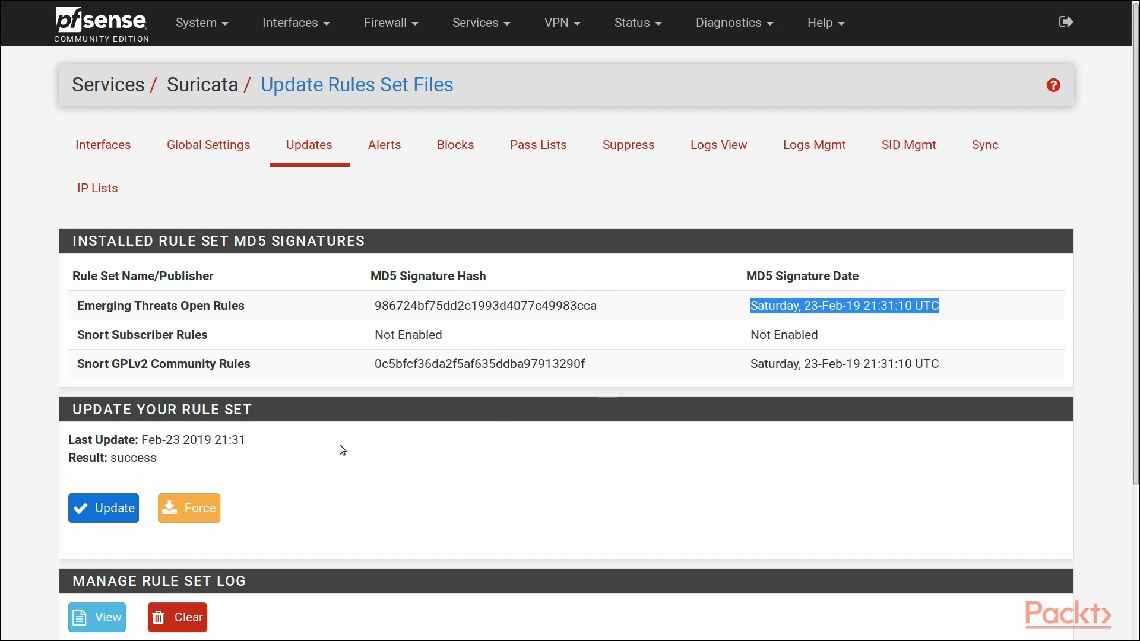
# Display the rule set update log and read through its download and installation entries.
pyautogui.scroll(-2, 112, 566)
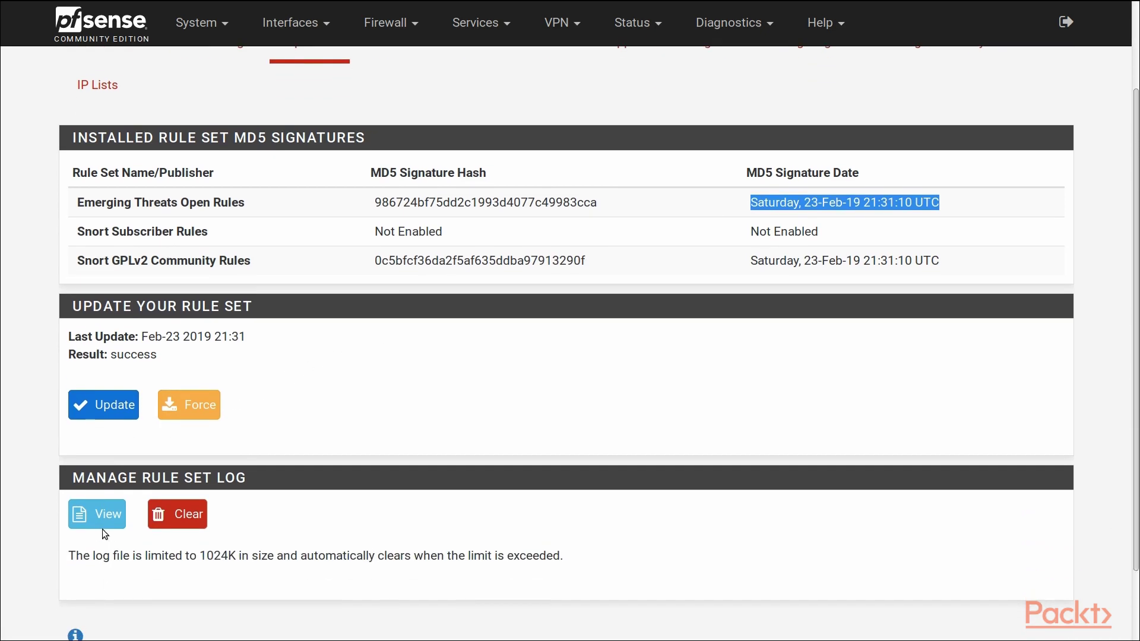
pyautogui.click(113, 525)
pyautogui.scroll(-7, 169, 485)
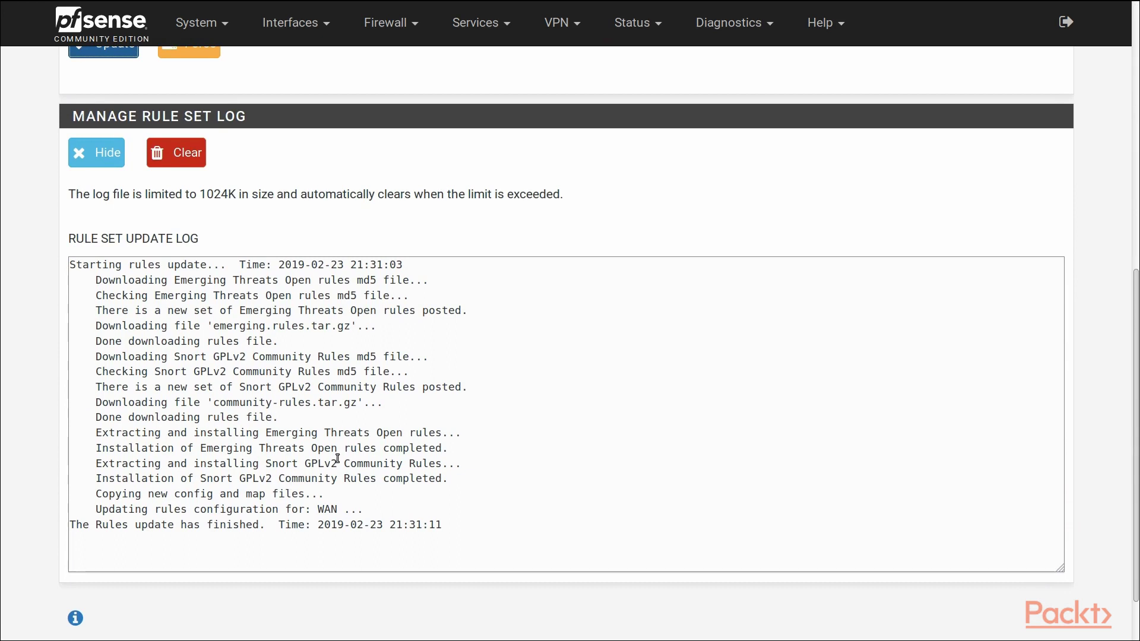
pyautogui.scroll(6, 338, 458)
pyautogui.scroll(2, 336, 461)
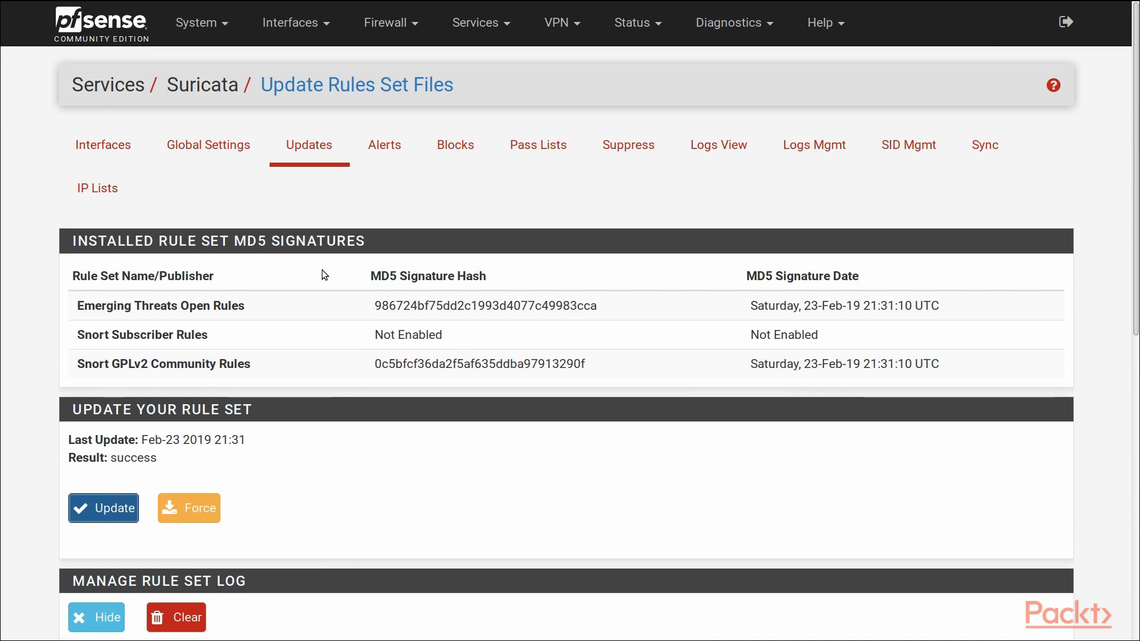
# Start Suricata on the WAN interface and open that interface's settings for editing.
pyautogui.click(86, 147)
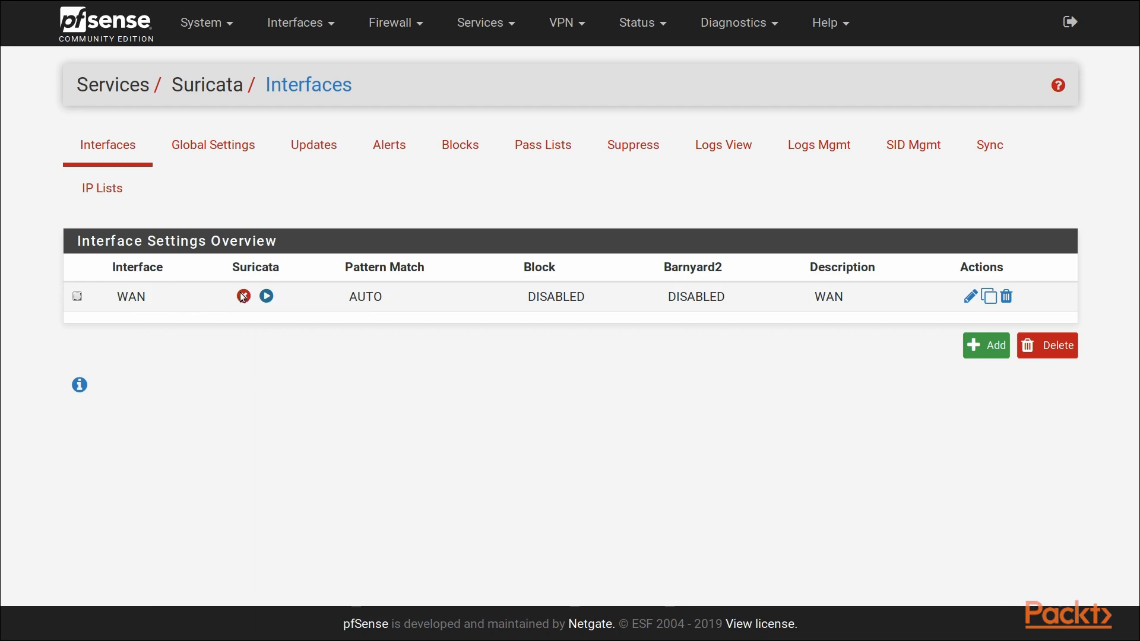
pyautogui.click(266, 296)
pyautogui.click(970, 296)
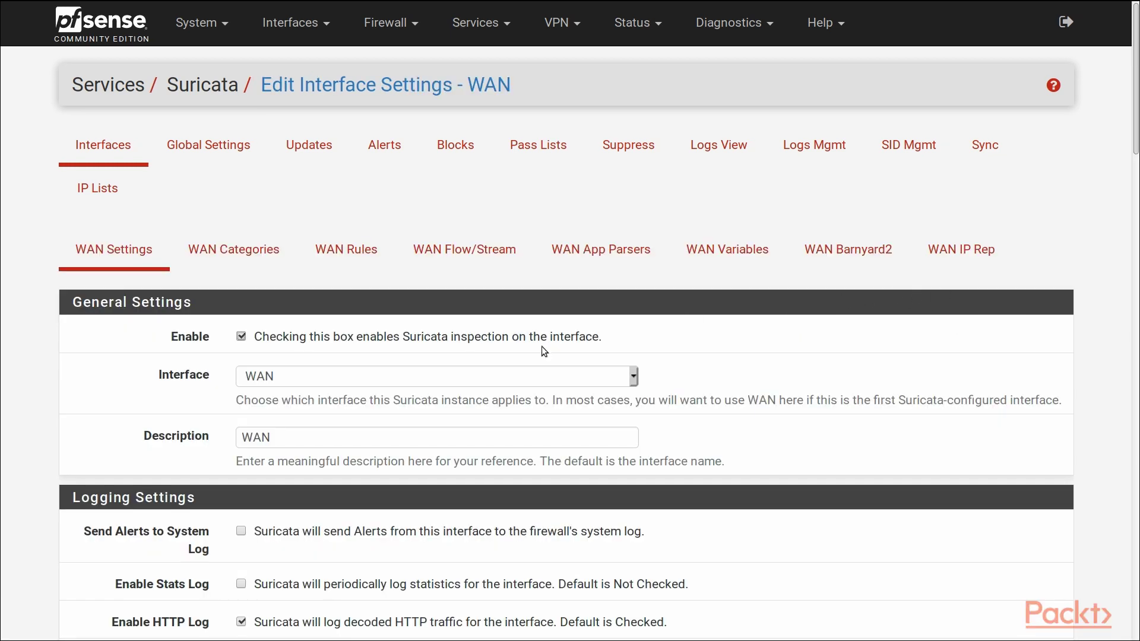
# Enable sending WAN alerts to the firewall's system log and review the log priority choices, keeping NOTICE.
pyautogui.scroll(-3, 222, 358)
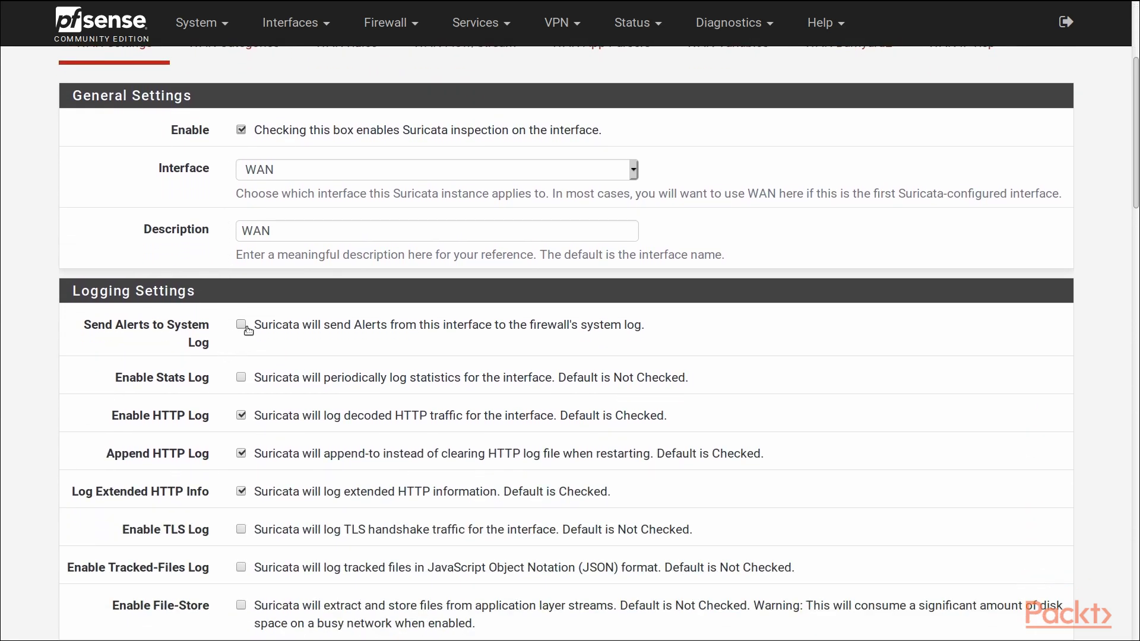
pyautogui.click(247, 328)
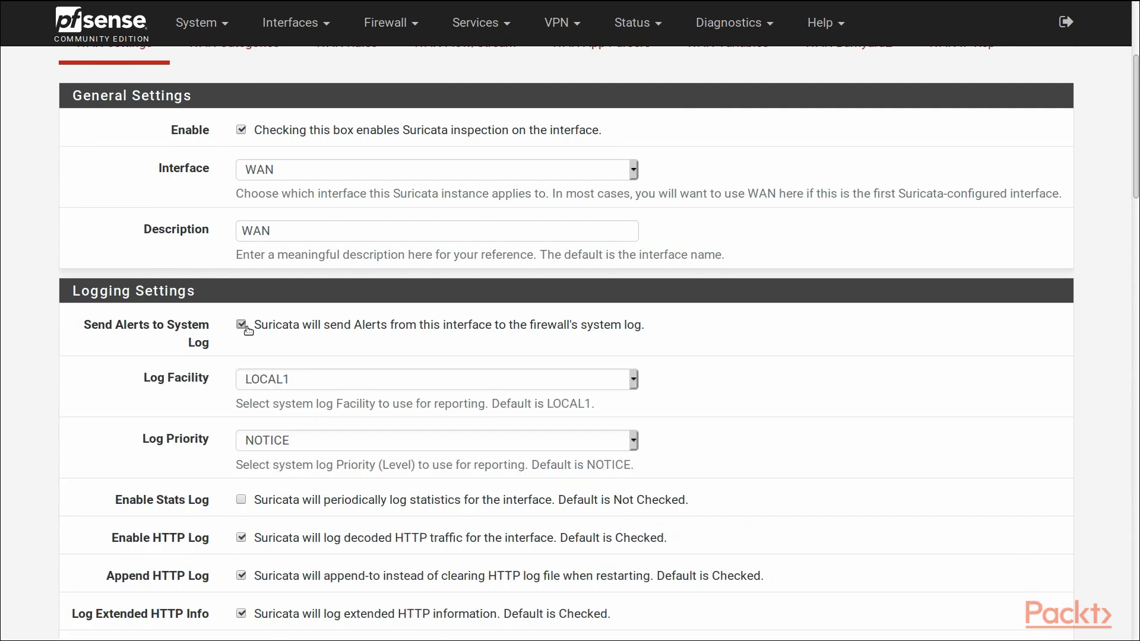
pyautogui.scroll(-2, 248, 328)
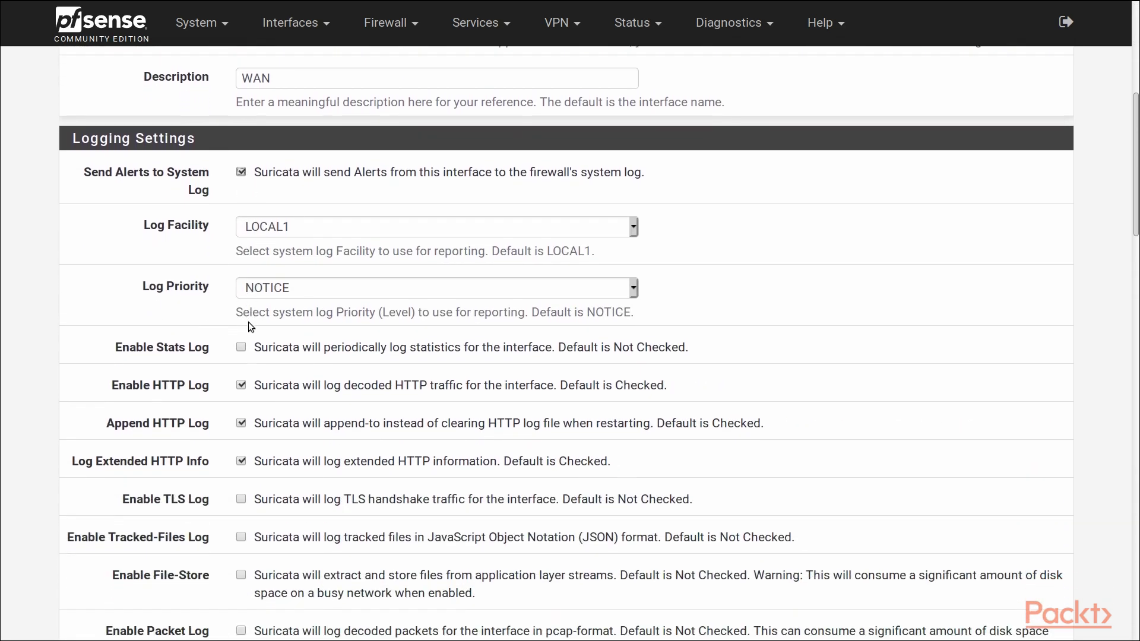
pyautogui.click(264, 288)
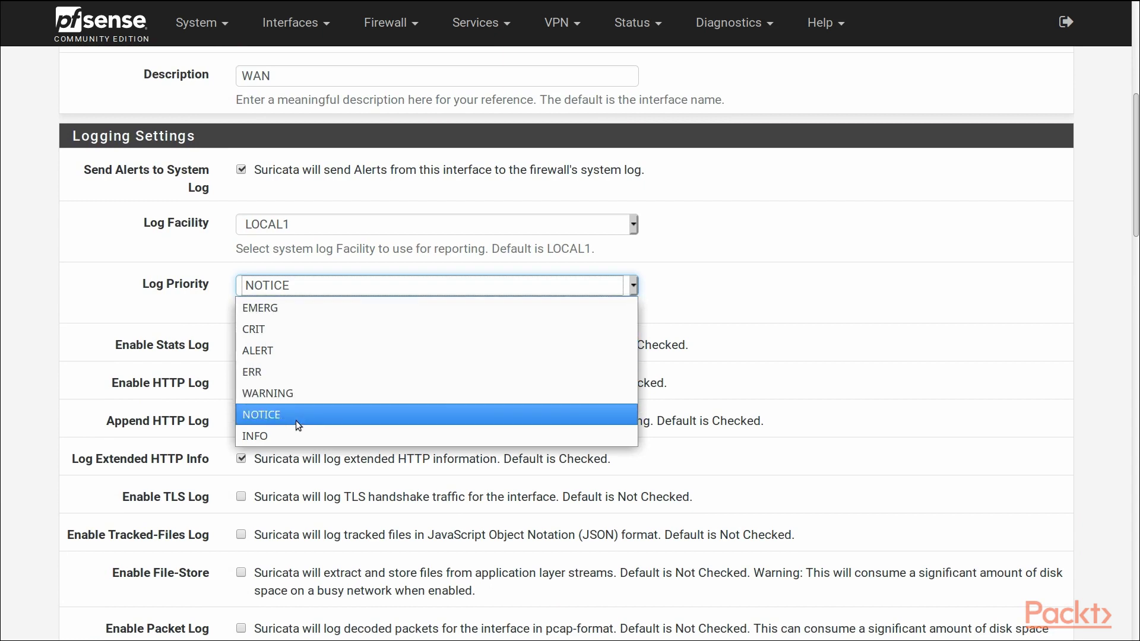
pyautogui.click(151, 286)
# Review the remaining WAN logging options and enable Block Offenders for hosts that generate a Suricata alert.
pyautogui.scroll(-2, 124, 284)
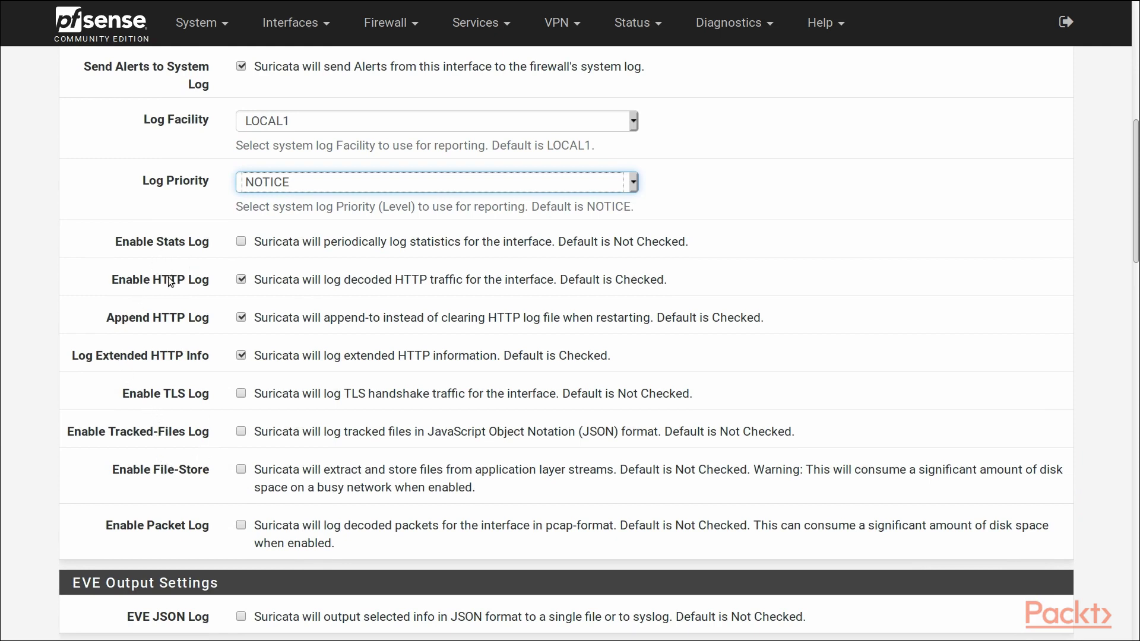
pyautogui.scroll(-4, 170, 280)
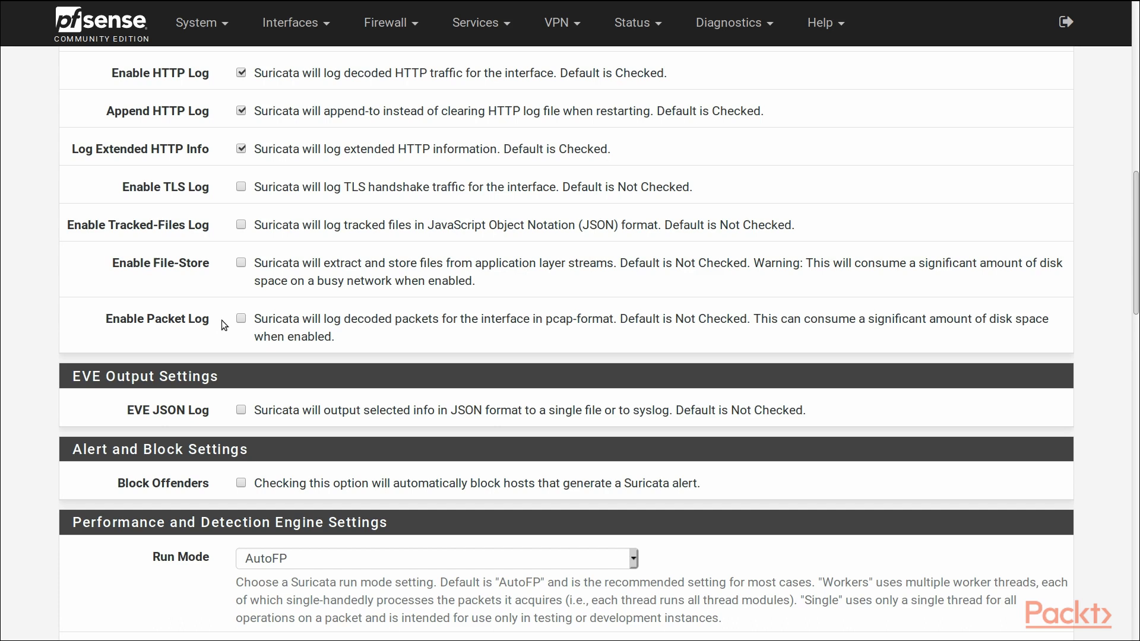
pyautogui.scroll(-3, 170, 330)
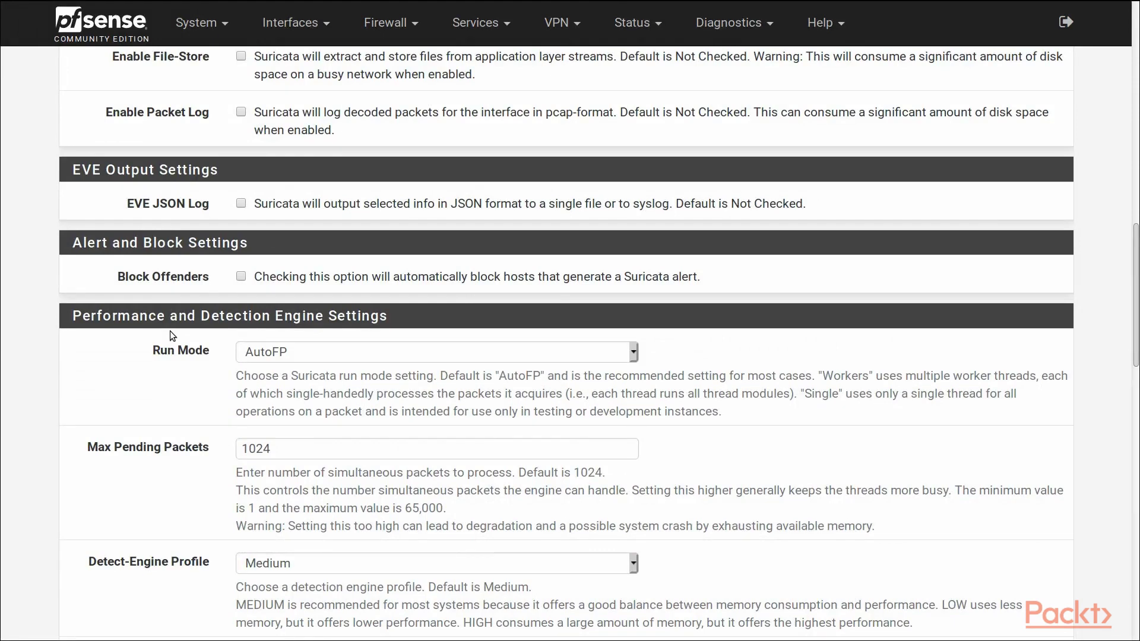
pyautogui.click(241, 277)
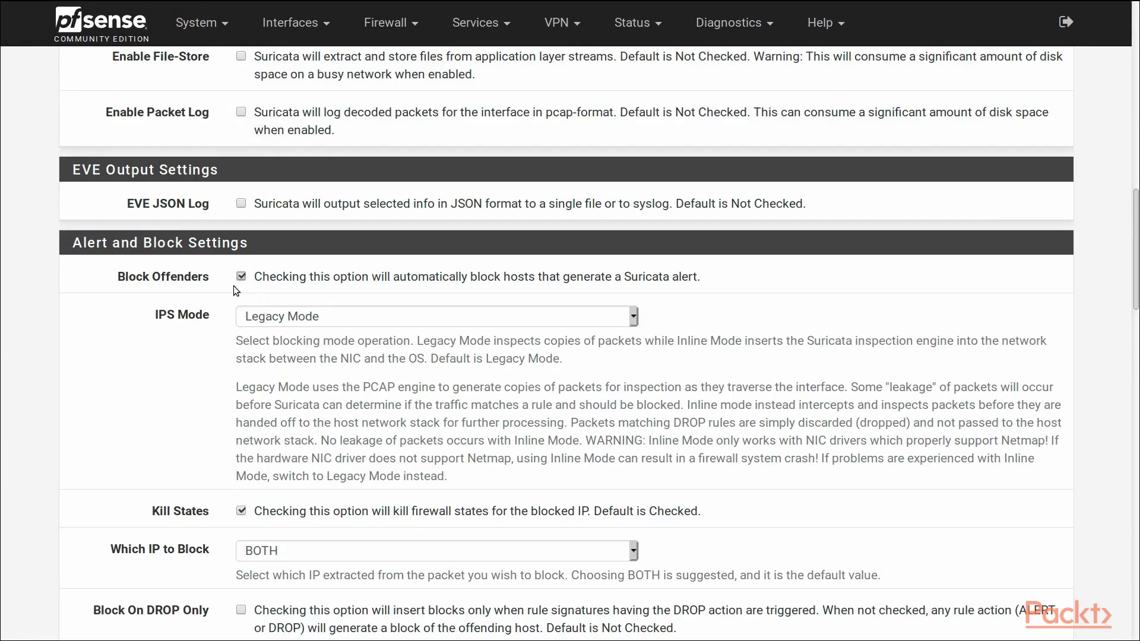
# Try Inline Mode as the IPS mode, read and close its blocking information, and restore Legacy Mode.
pyautogui.scroll(-2, 233, 286)
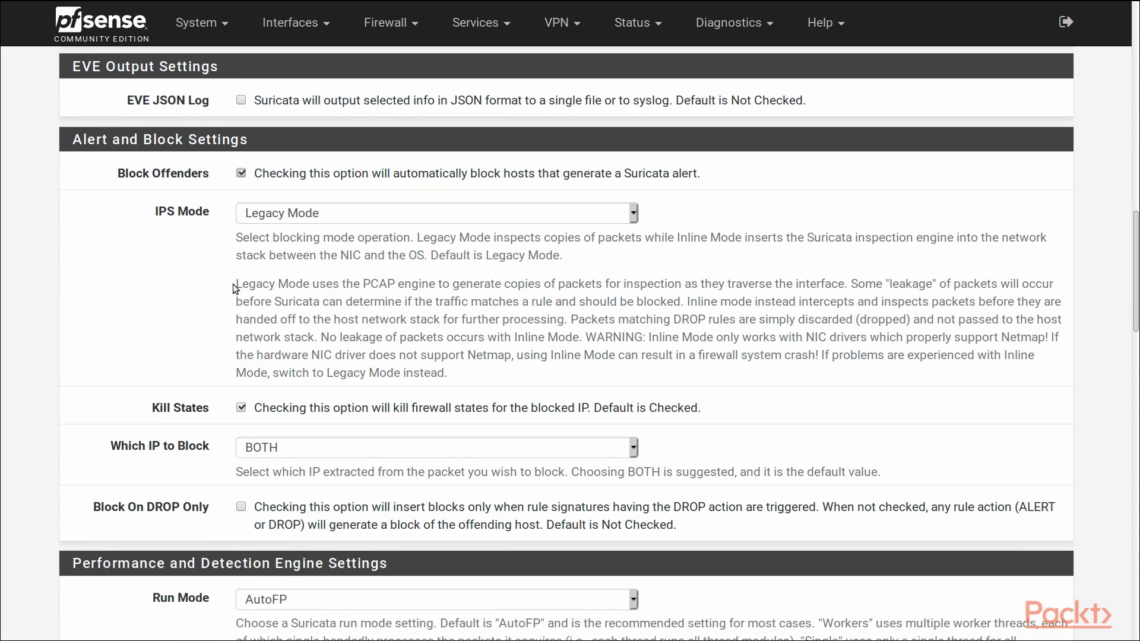
pyautogui.press('Tab')
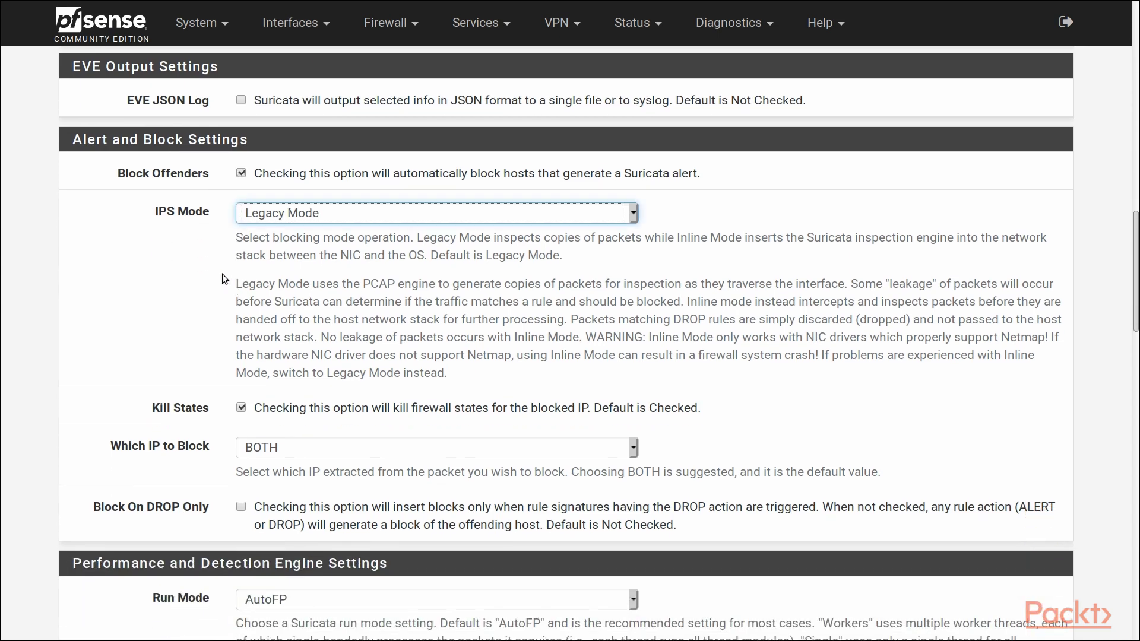
pyautogui.click(282, 212)
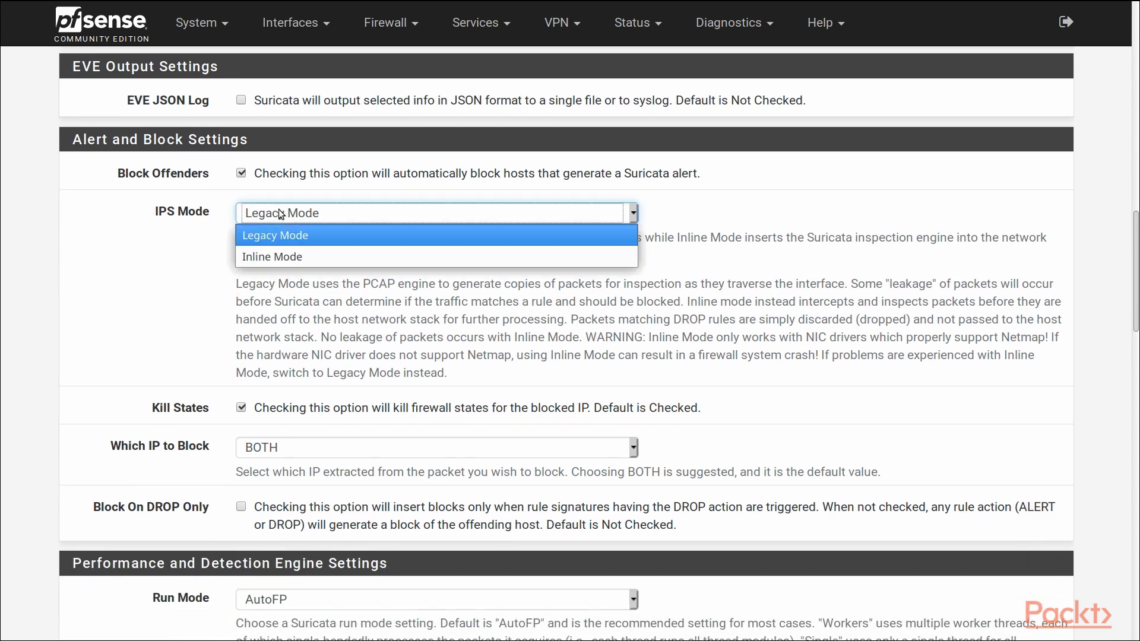
pyautogui.click(277, 257)
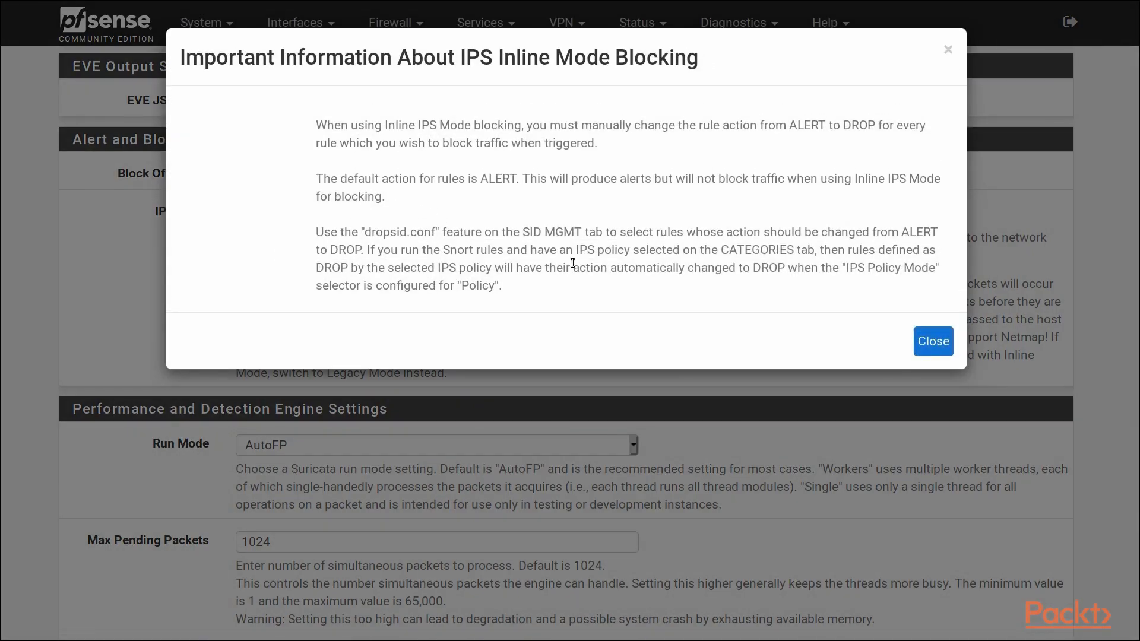
pyautogui.click(934, 345)
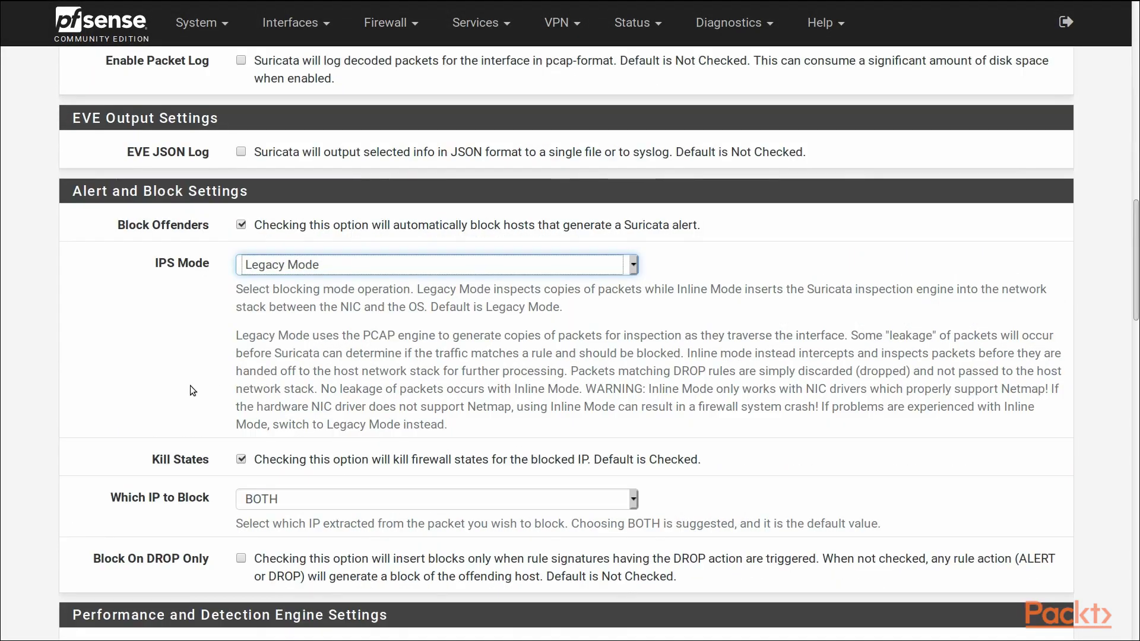
# Review the choices for which IP to block, keeping BOTH.
pyautogui.scroll(-1, 189, 385)
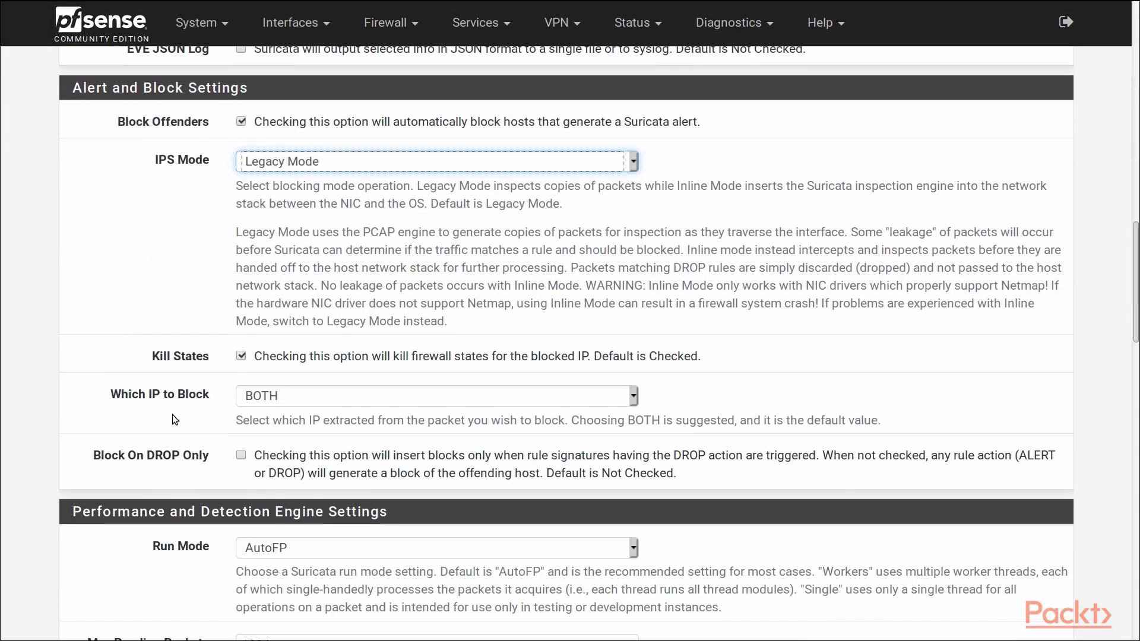
pyautogui.click(268, 398)
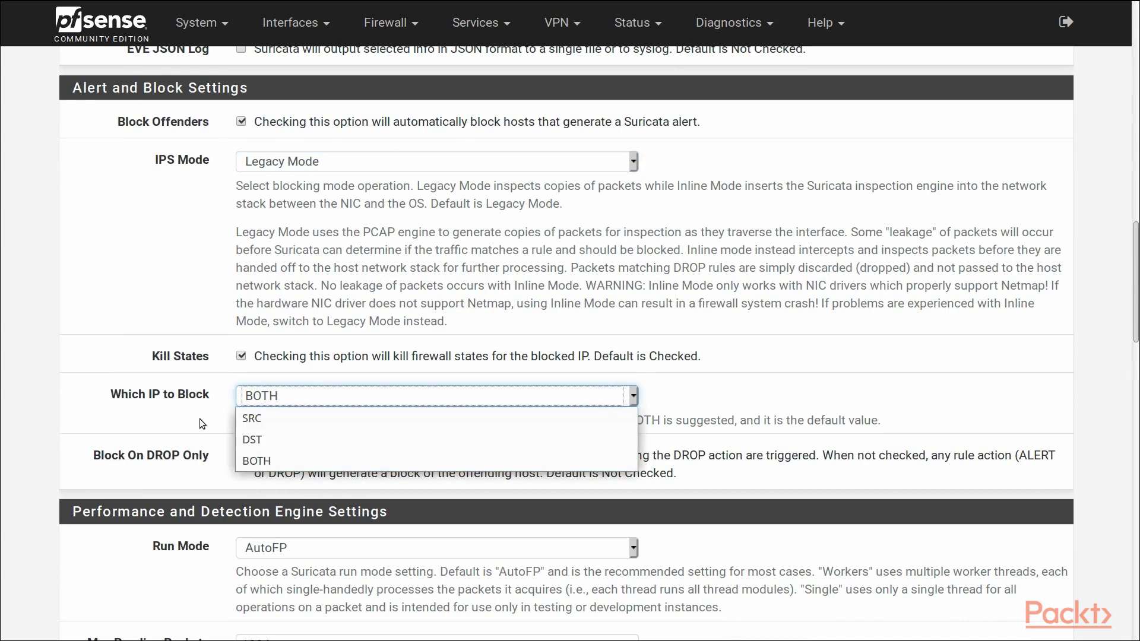
pyautogui.click(119, 408)
# Examine the WAN blocking options and the performance and detection engine settings, from Run Mode to Interface PCAP Snaplen.
pyautogui.scroll(-3, 137, 415)
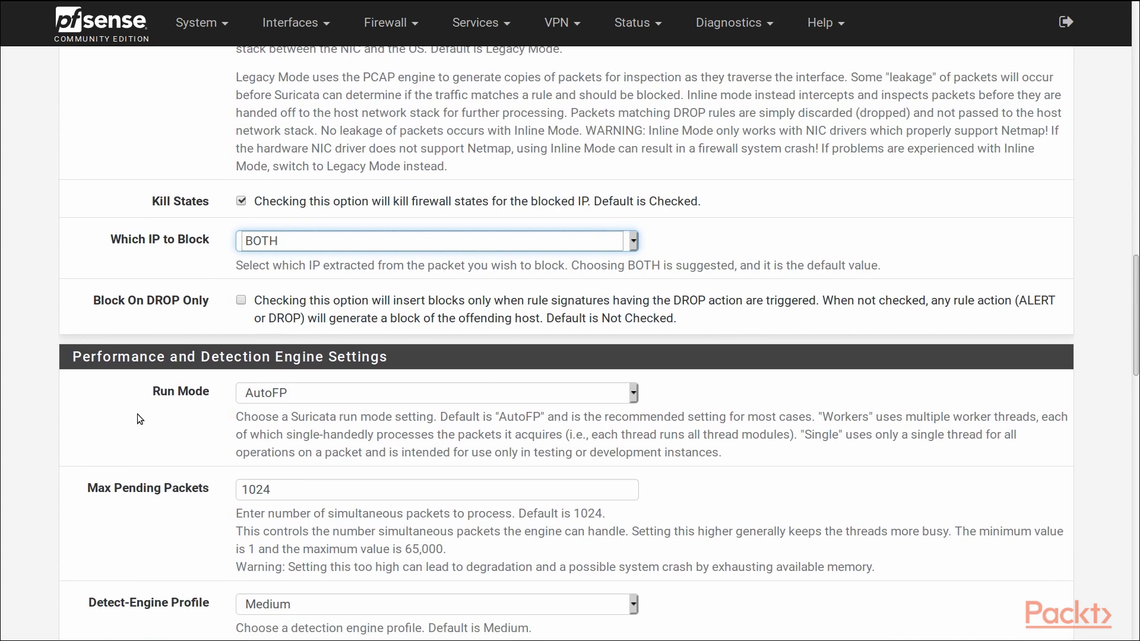
pyautogui.scroll(-1, 137, 414)
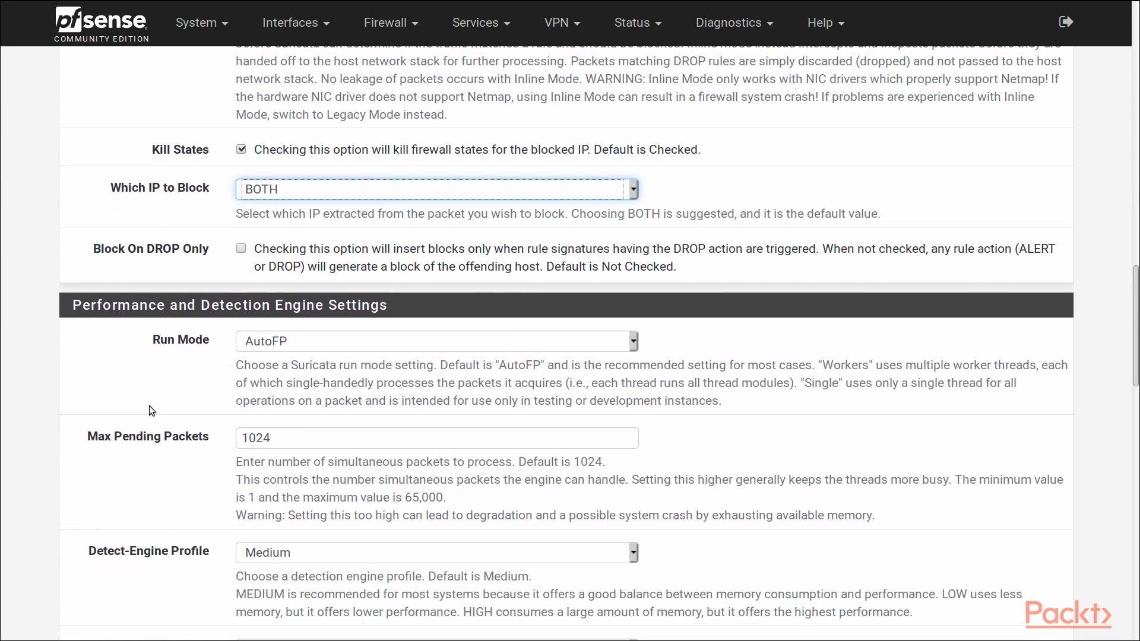
pyautogui.scroll(-2, 148, 404)
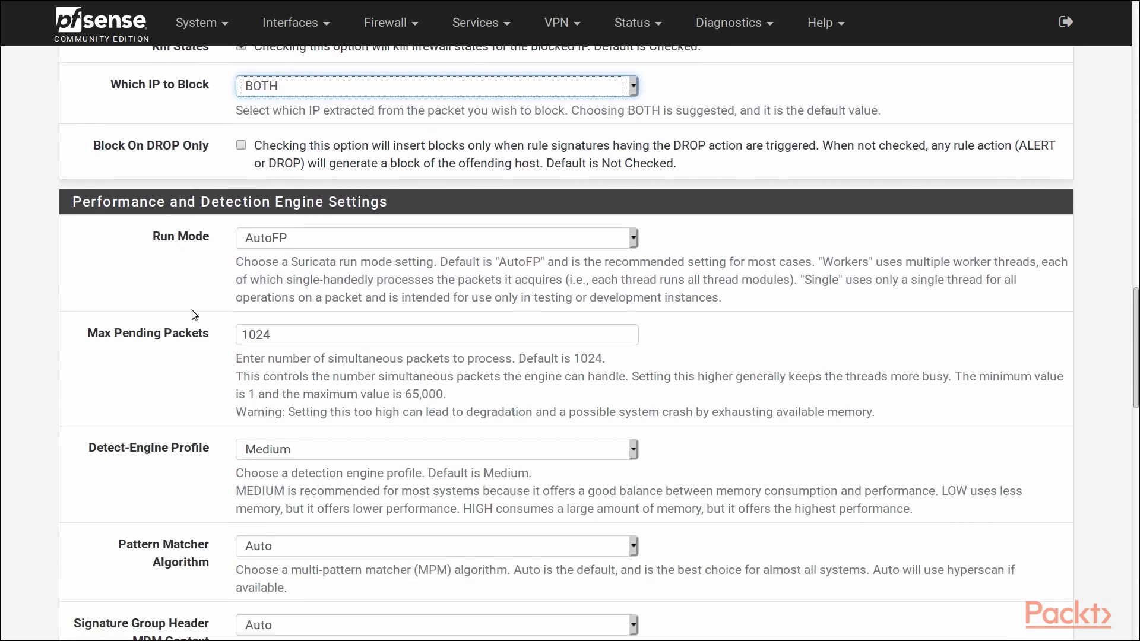
pyautogui.scroll(6, 192, 309)
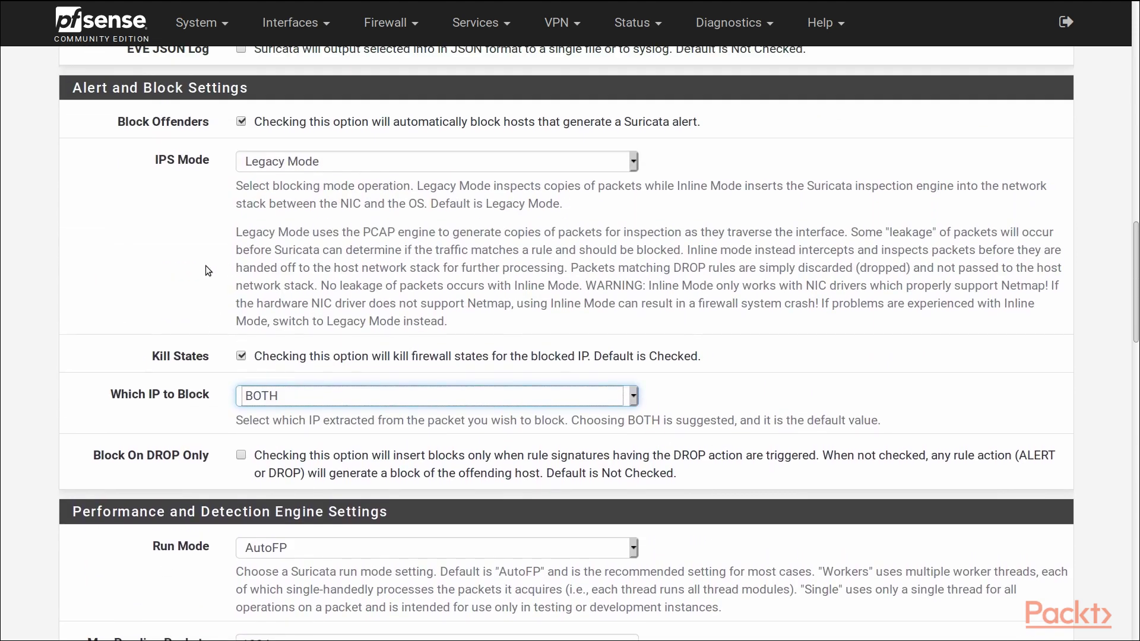
pyautogui.scroll(-5, 205, 266)
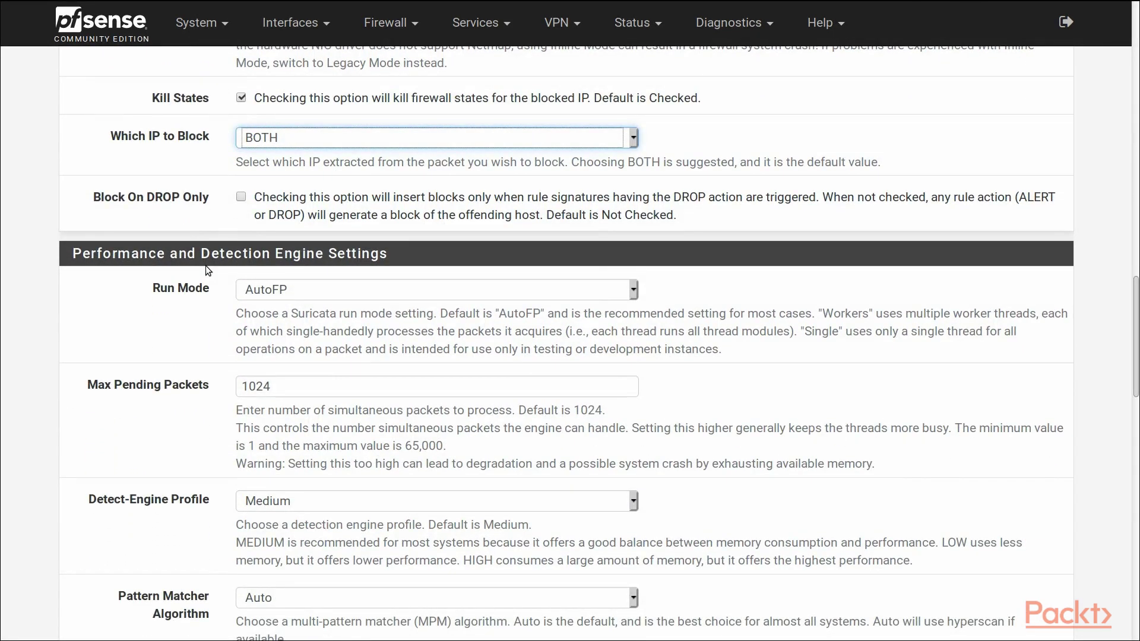
pyautogui.scroll(-3, 206, 267)
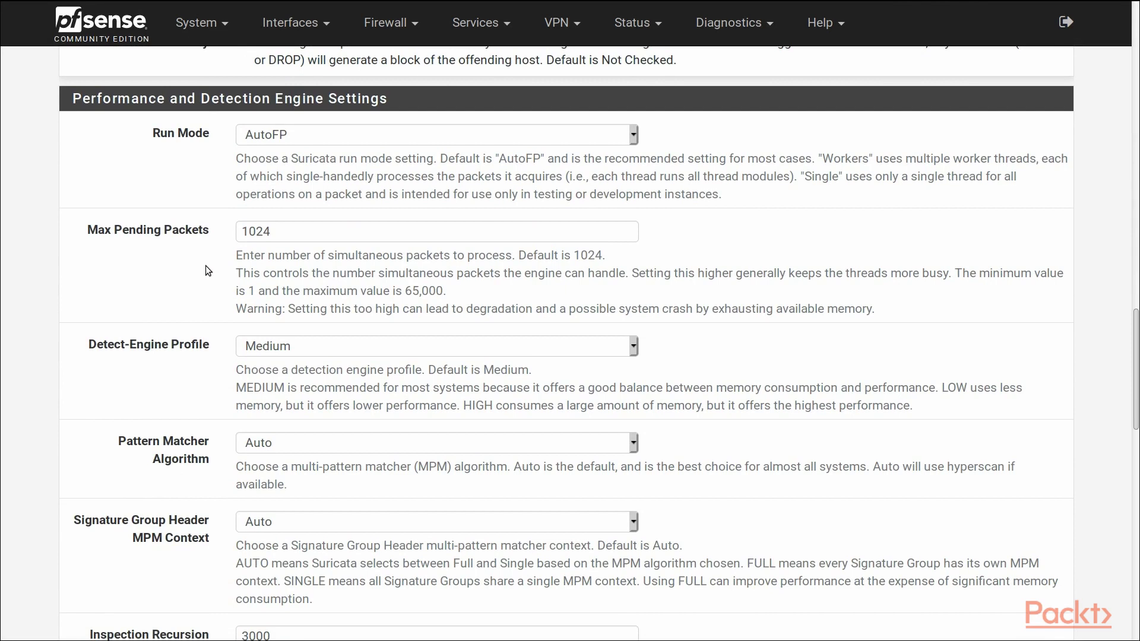
pyautogui.scroll(-2, 203, 262)
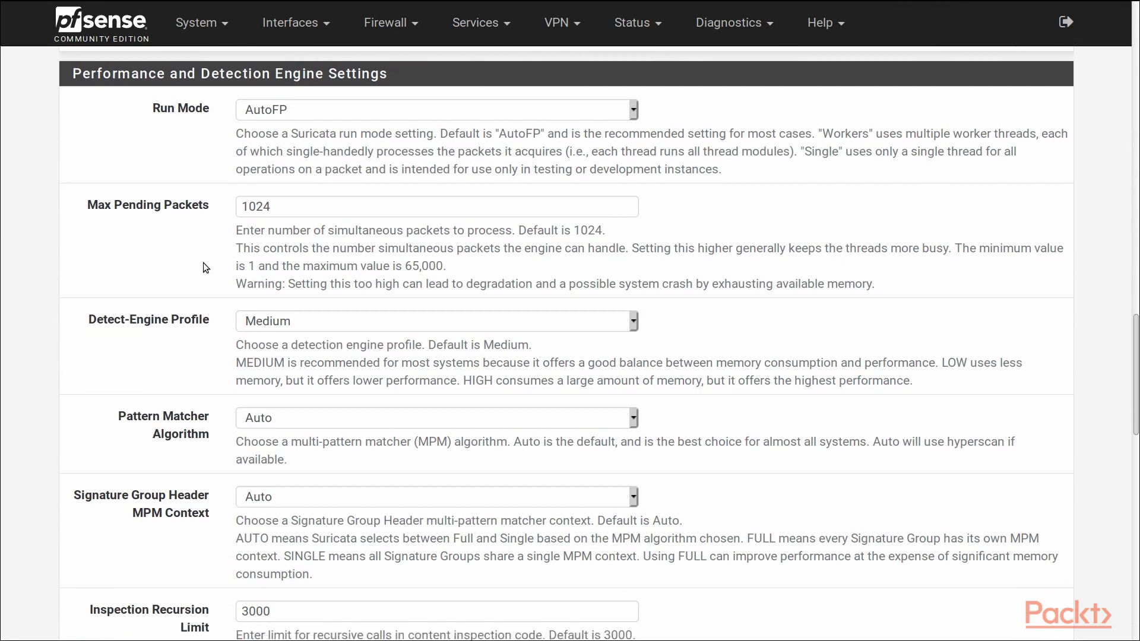
pyautogui.scroll(-6, 202, 264)
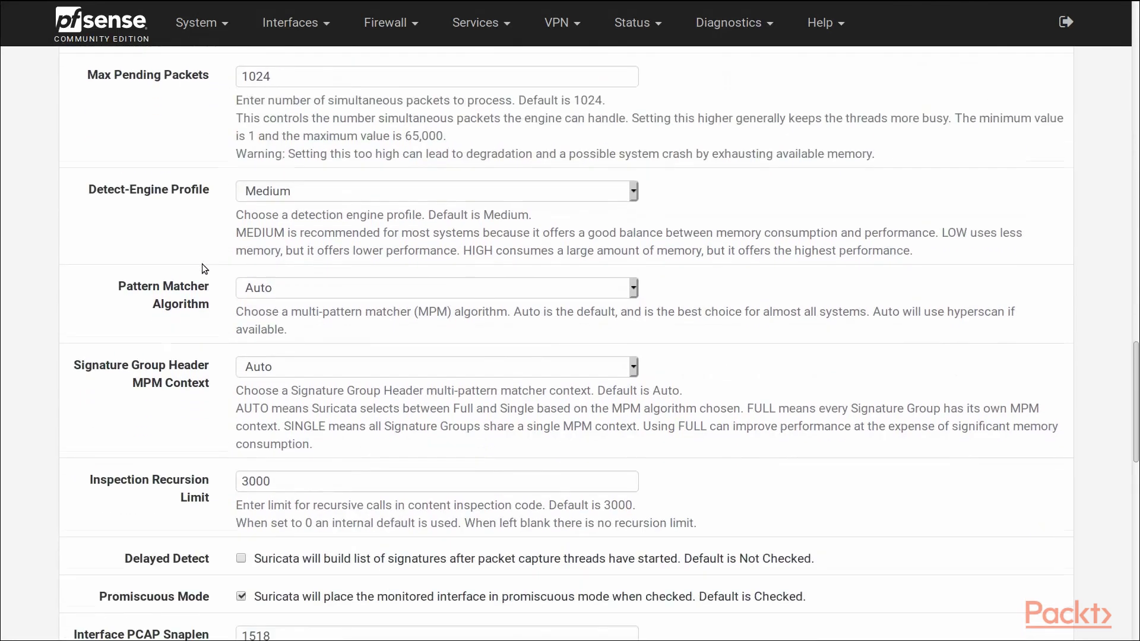
pyautogui.scroll(-2, 202, 263)
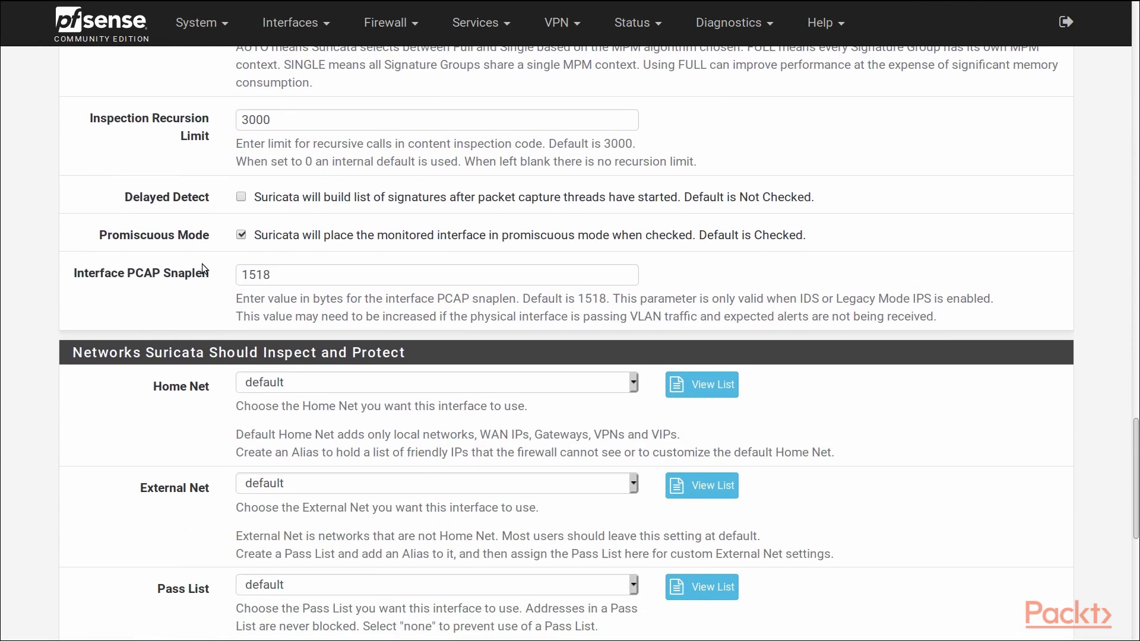
# Check the Home Net choices for the WAN interface, keeping default, and view the list of networks it covers.
pyautogui.scroll(-4, 189, 242)
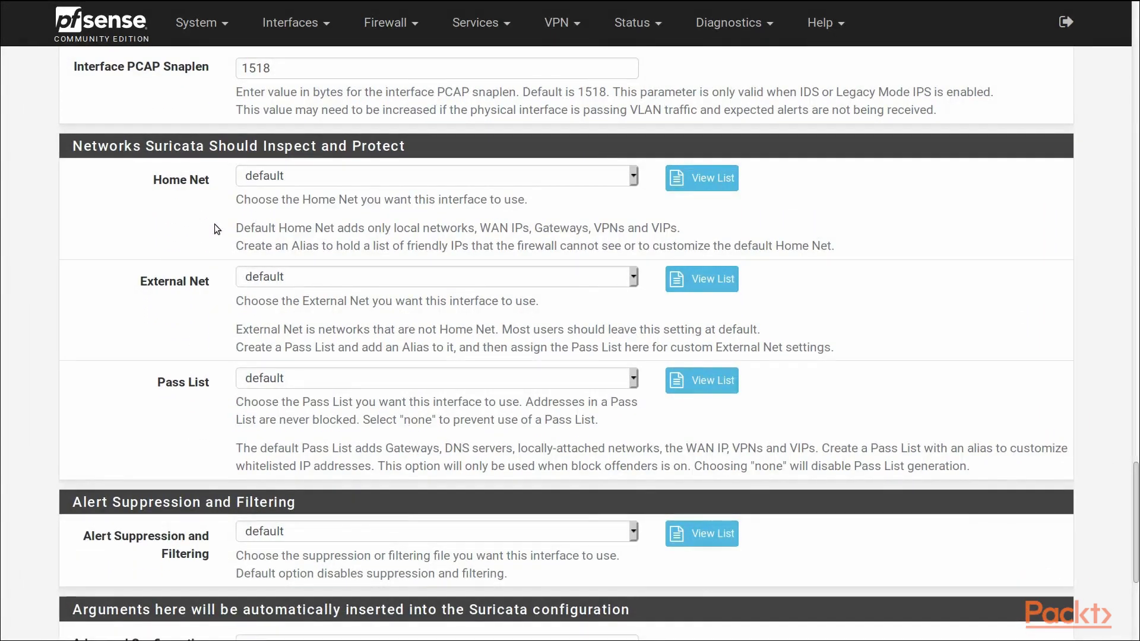
pyautogui.click(282, 175)
pyautogui.click(261, 194)
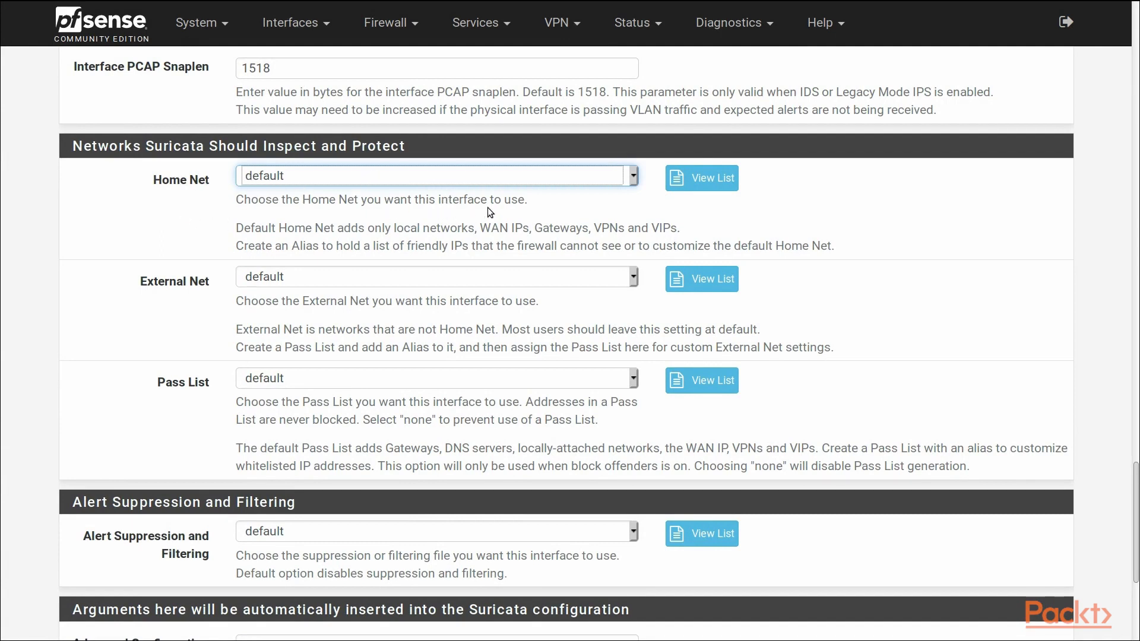
pyautogui.press('Tab')
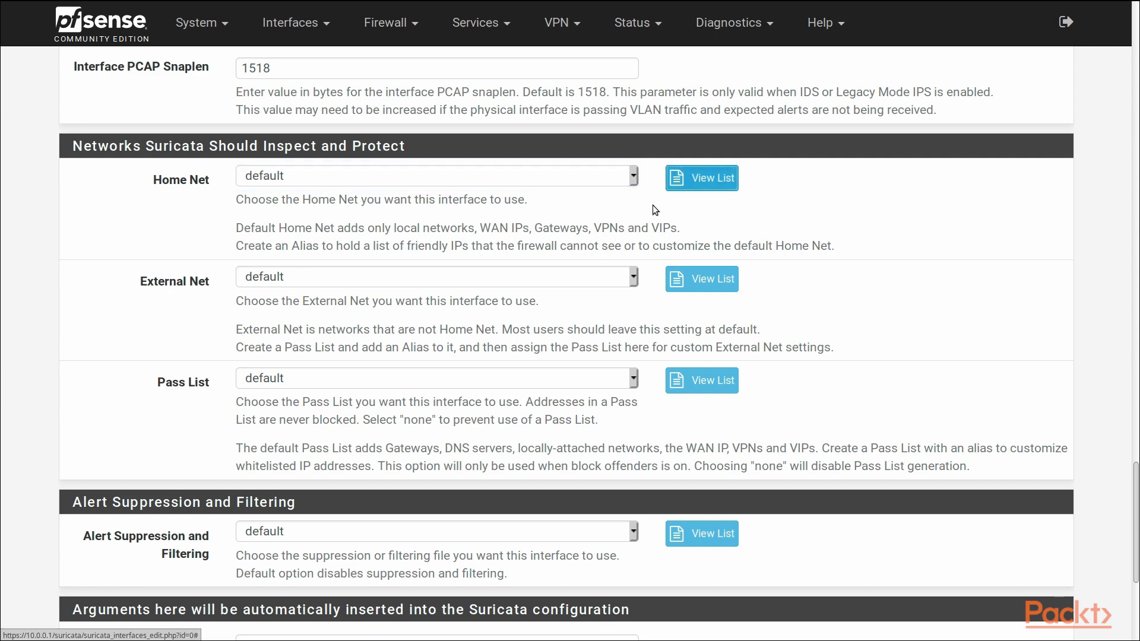
pyautogui.click(680, 187)
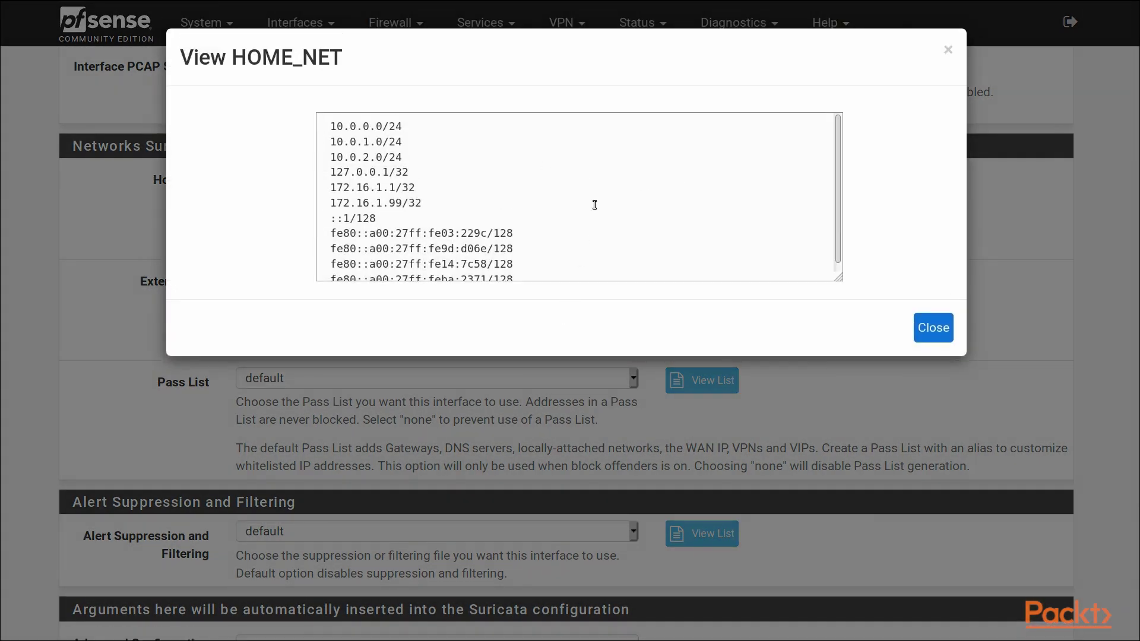
# Read through the Home Net list and close it, and view and close the External Net list.
pyautogui.scroll(-1, 594, 205)
pyautogui.scroll(1, 467, 207)
pyautogui.click(928, 330)
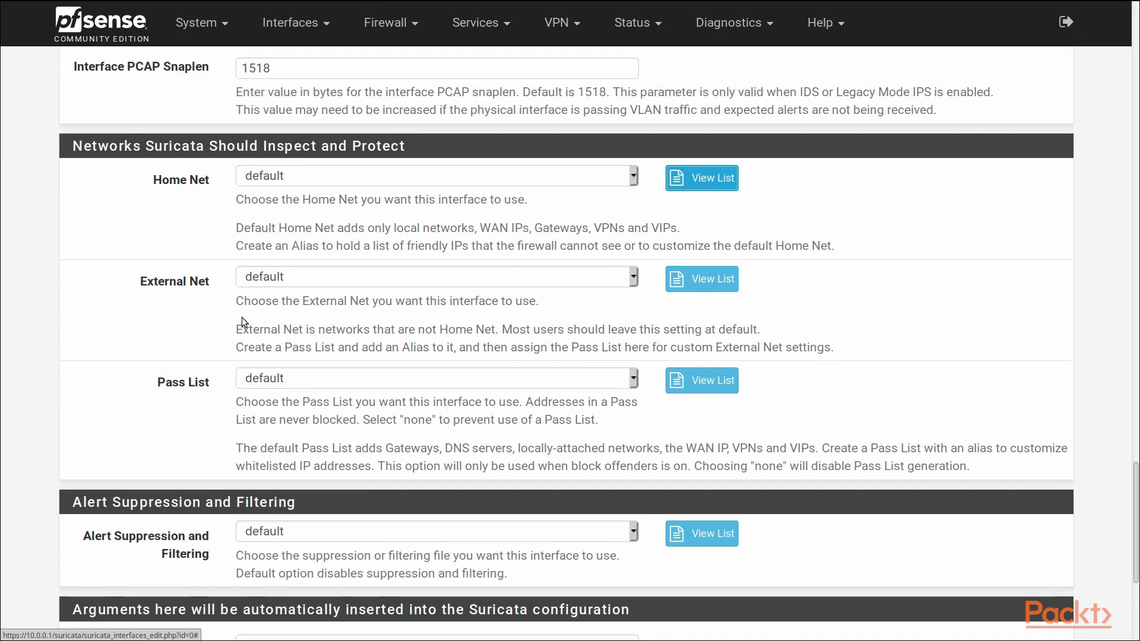
pyautogui.click(686, 287)
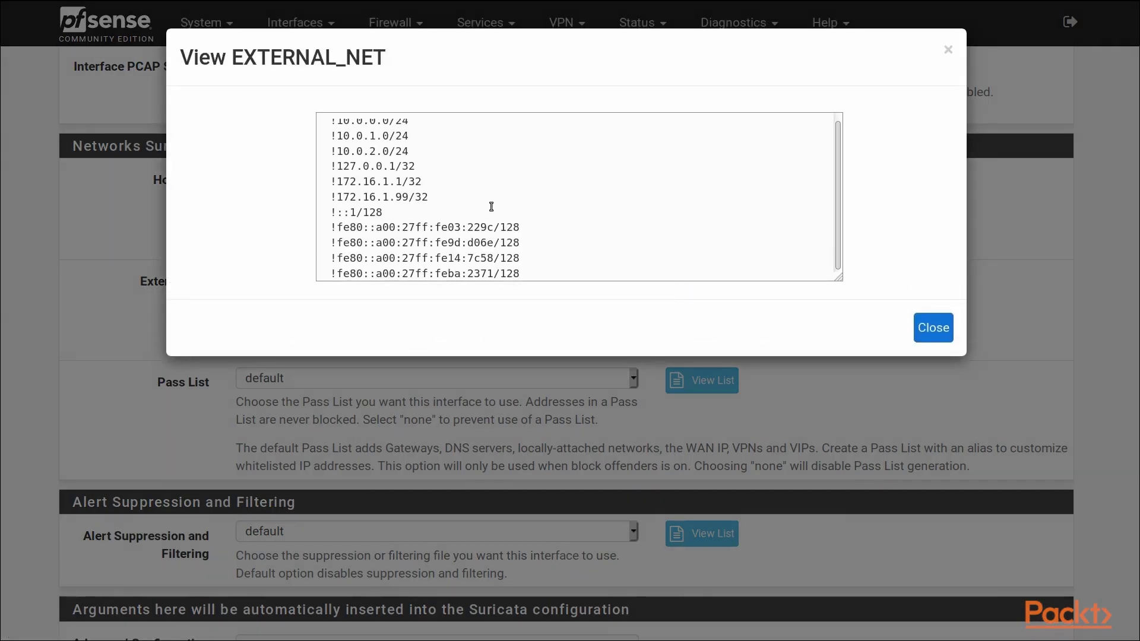
pyautogui.moveTo(411, 144); pyautogui.dragTo(336, 142)
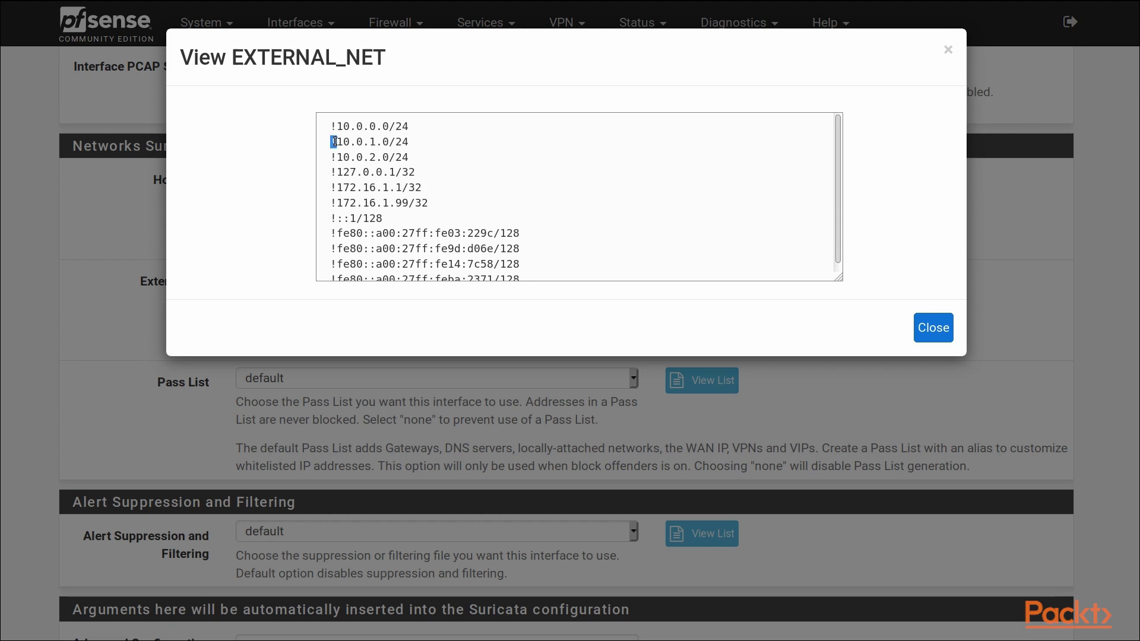
pyautogui.click(931, 326)
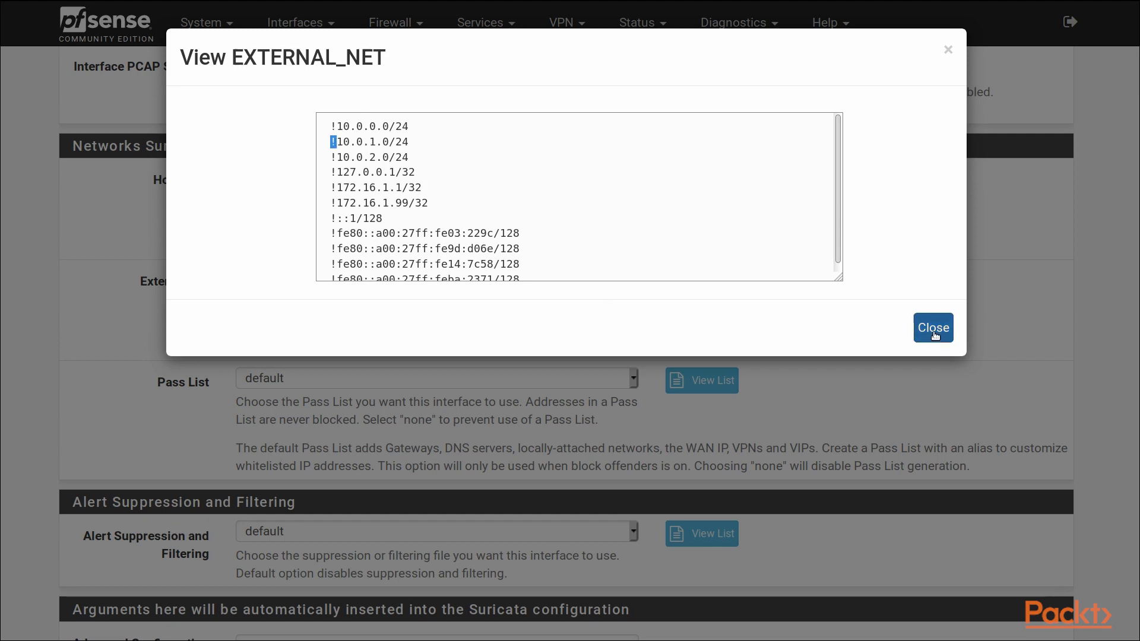
# Review the Pass List and Alert Suppression and Filtering choices, keeping default for both, and check the Advanced Configuration Pass-Through field.
pyautogui.click(314, 384)
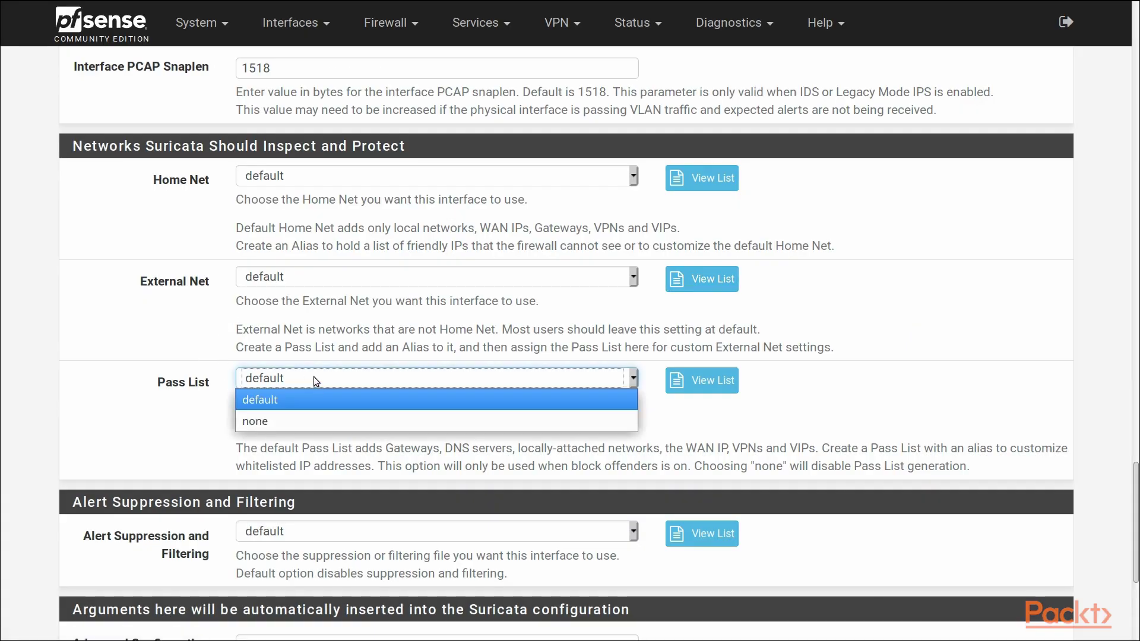
pyautogui.click(314, 380)
pyautogui.scroll(-4, 148, 394)
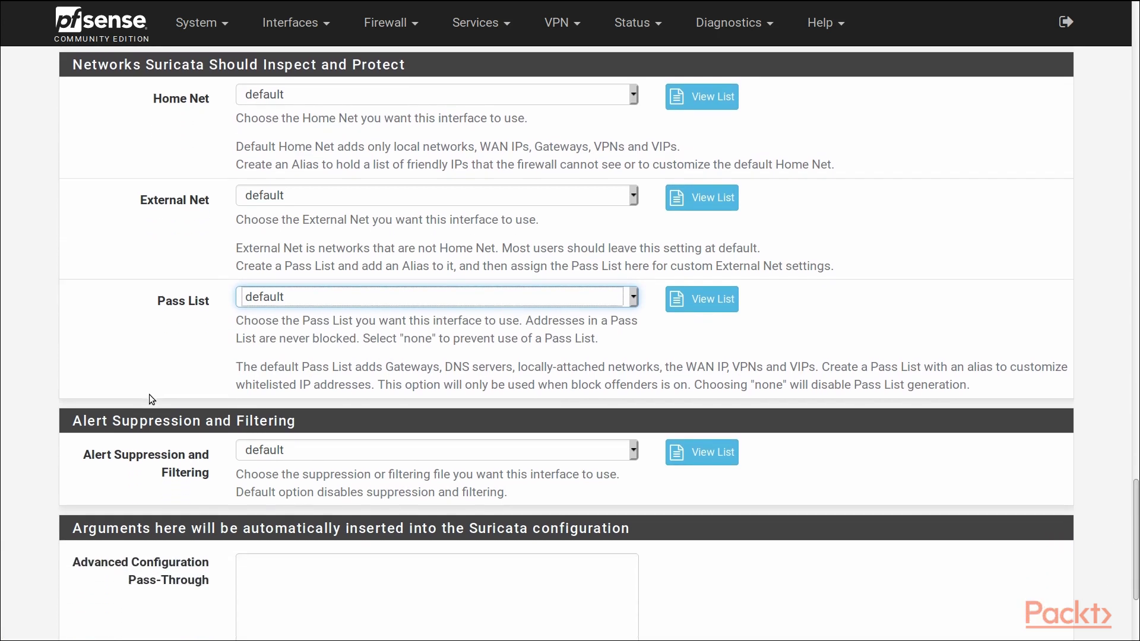
pyautogui.click(207, 276)
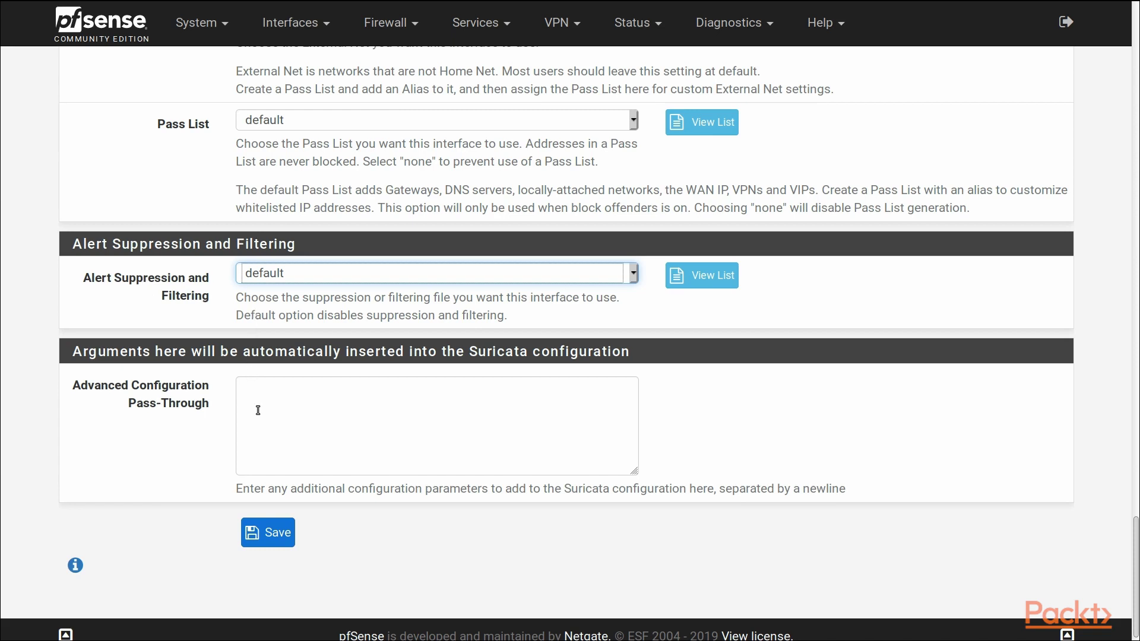
pyautogui.click(281, 414)
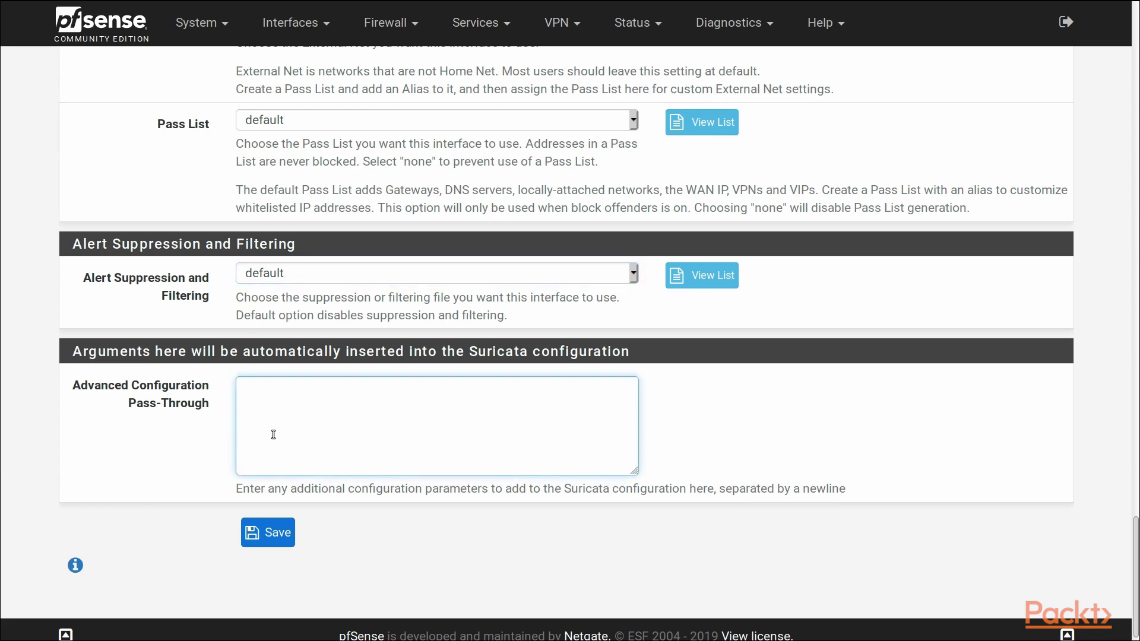
# Save the WAN interface settings.
pyautogui.scroll(10, 271, 492)
pyautogui.scroll(-10, 271, 525)
pyautogui.click(271, 526)
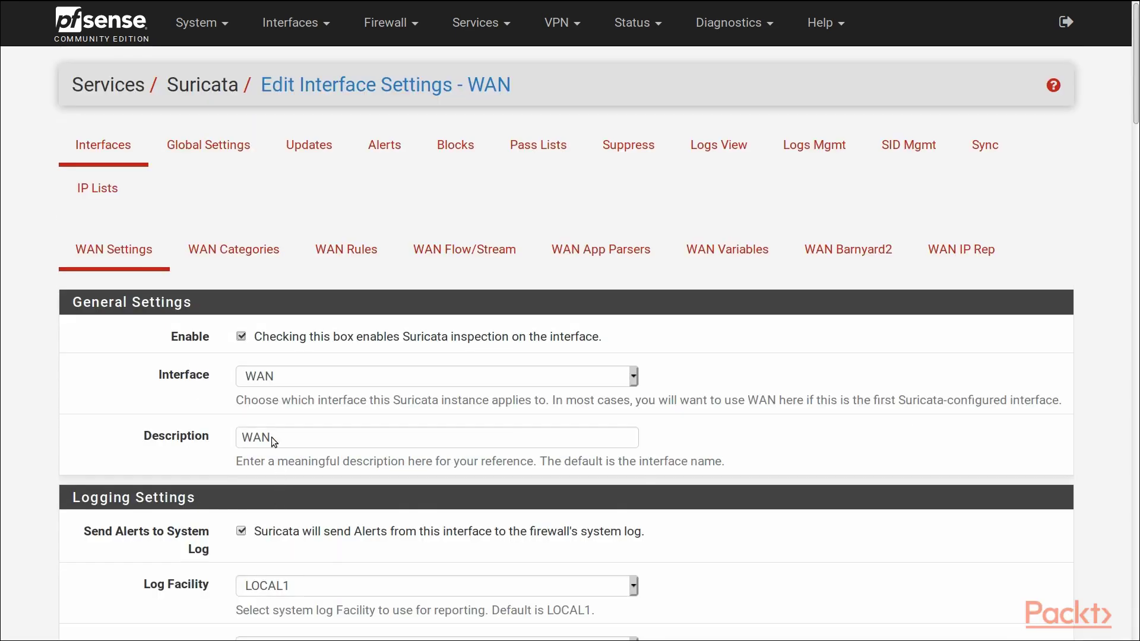
# Open the WAN rule categories and enable Snort GPLv2 Community Rules, emerging-activex.rules and emerging-attack_response.rules.
pyautogui.click(261, 279)
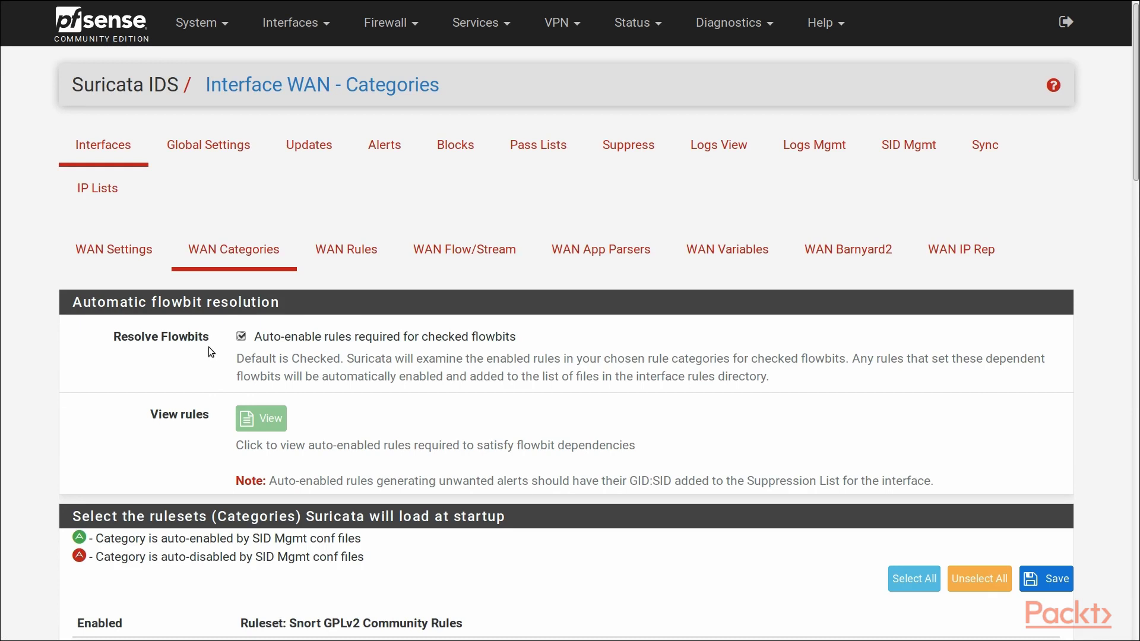
pyautogui.scroll(-4, 209, 348)
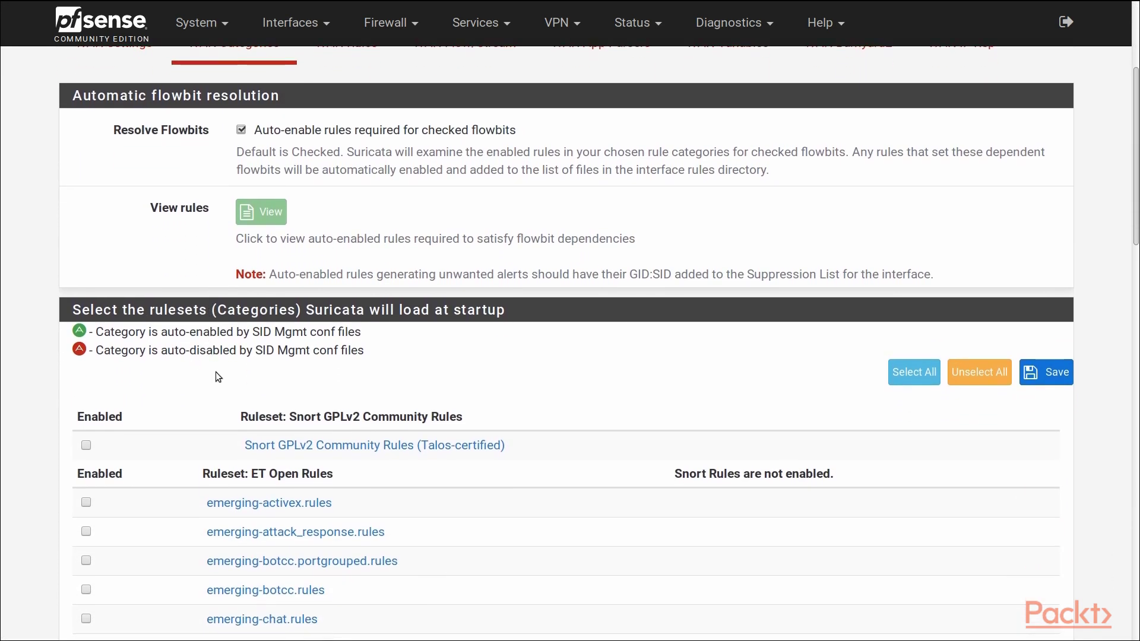
pyautogui.scroll(-3, 145, 453)
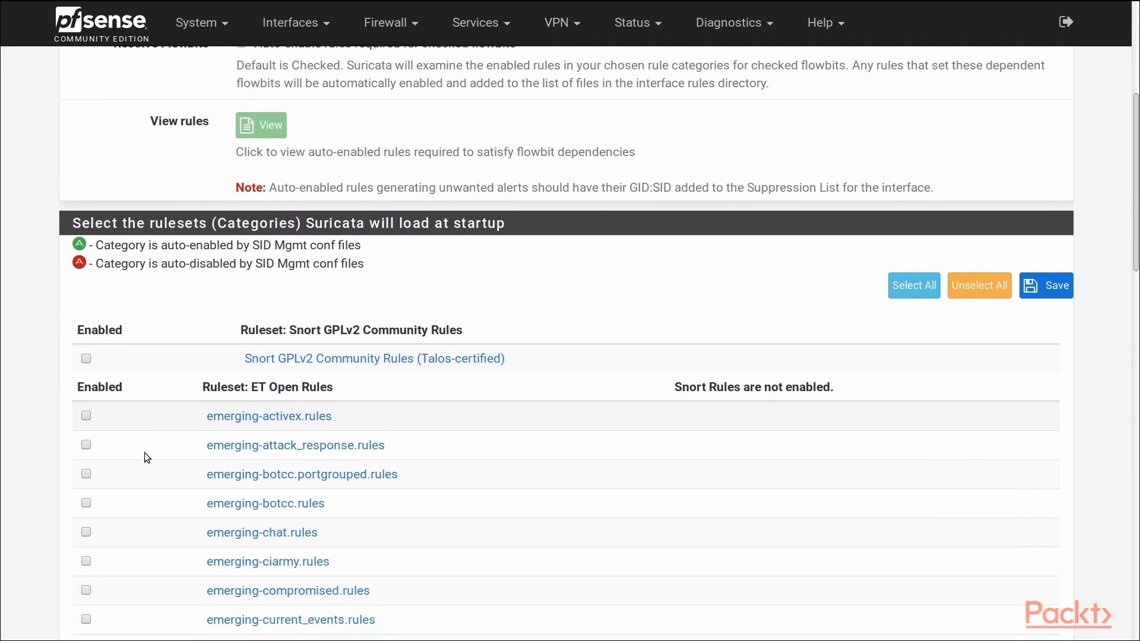
pyautogui.click(84, 348)
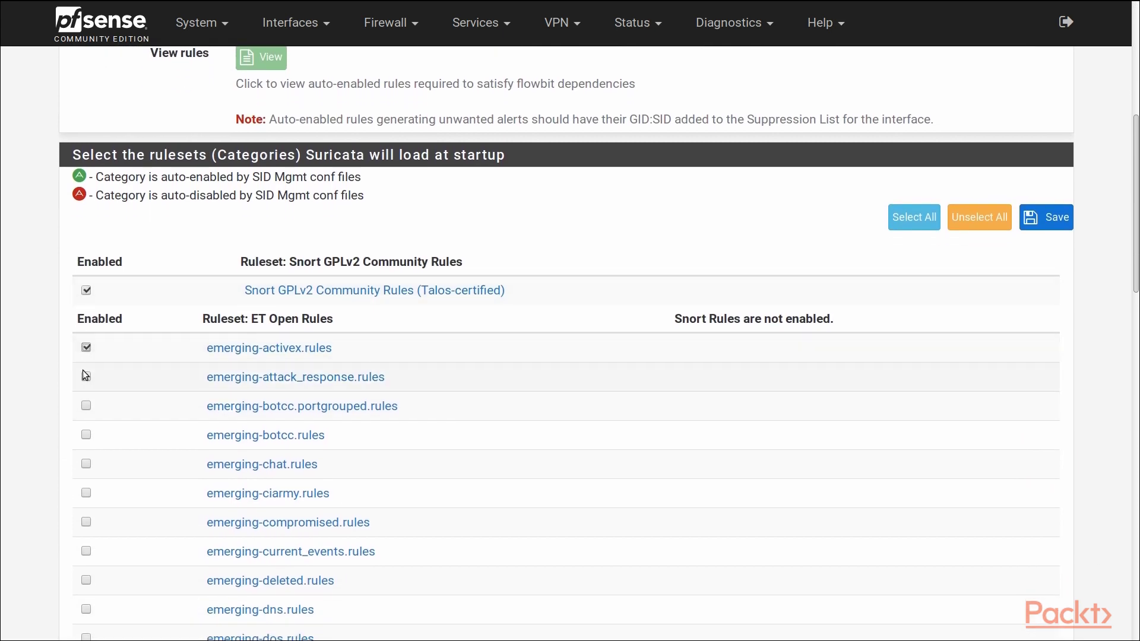
pyautogui.click(87, 375)
# Look through the available rulesets for the WAN interface, enable all of them and save the category selection.
pyautogui.scroll(-18, 150, 329)
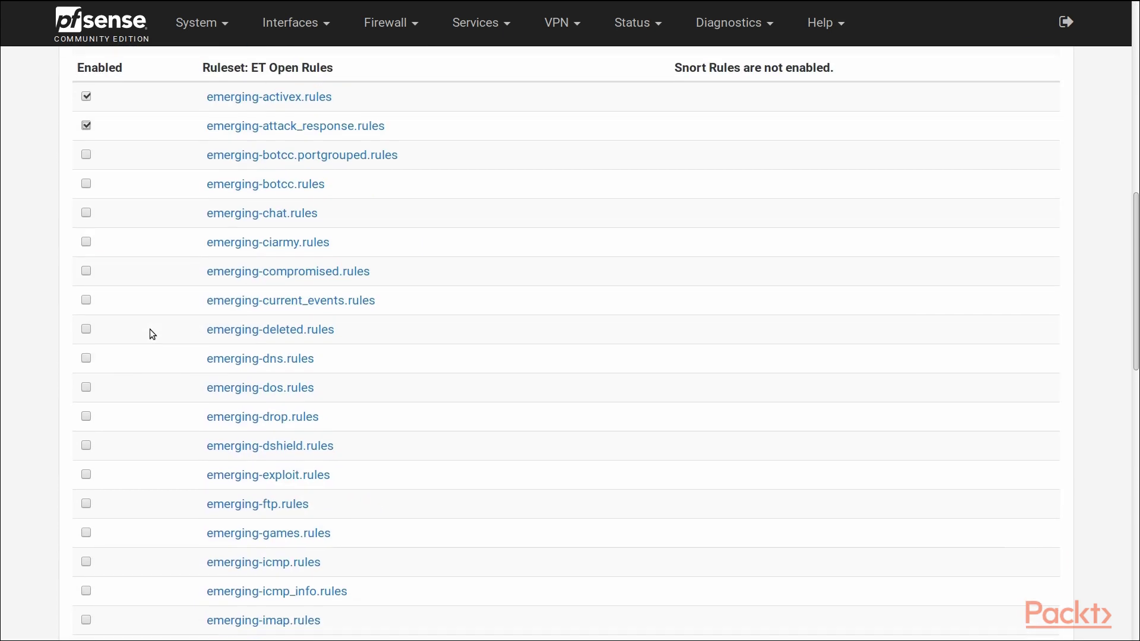
pyautogui.scroll(-4, 150, 329)
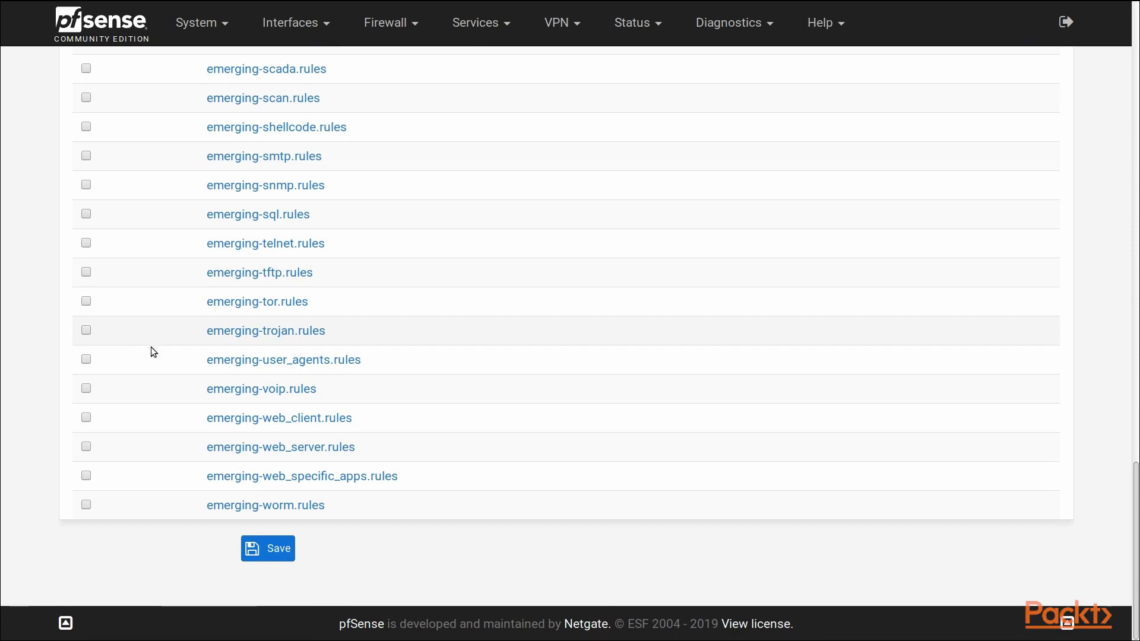
pyautogui.scroll(8, 207, 348)
pyautogui.scroll(16, 208, 348)
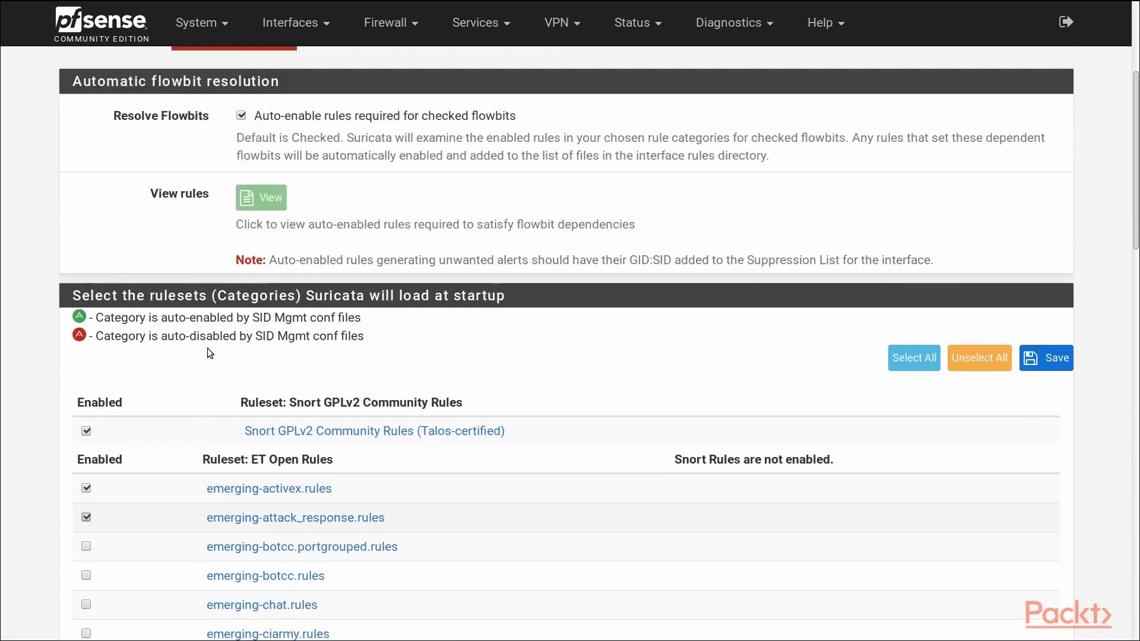
pyautogui.scroll(3, 208, 347)
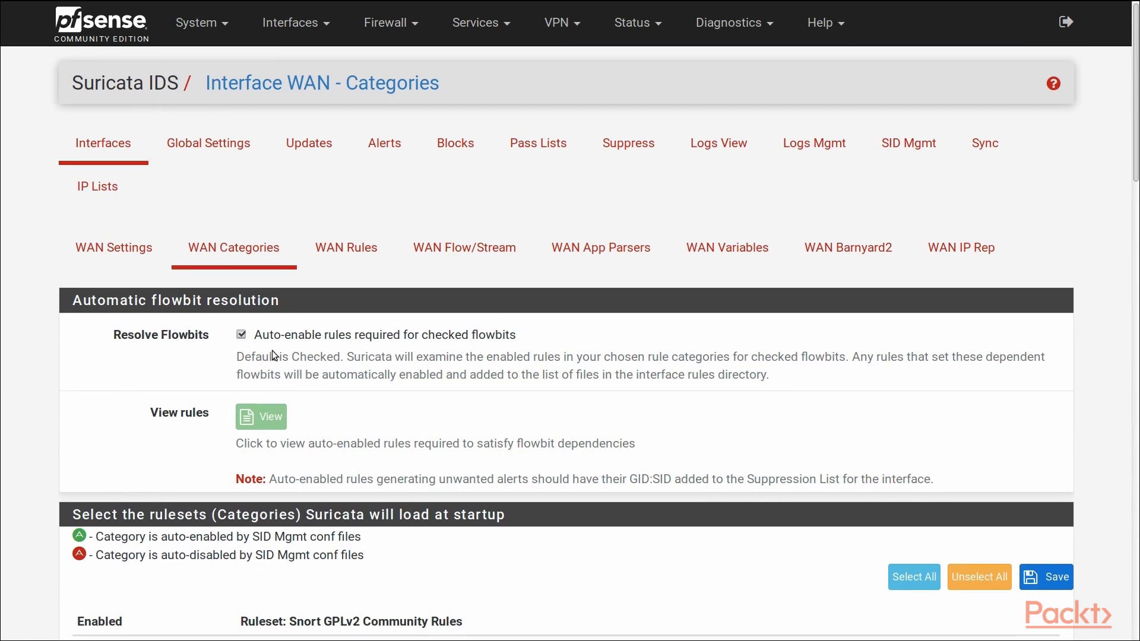
pyautogui.scroll(-6, 306, 375)
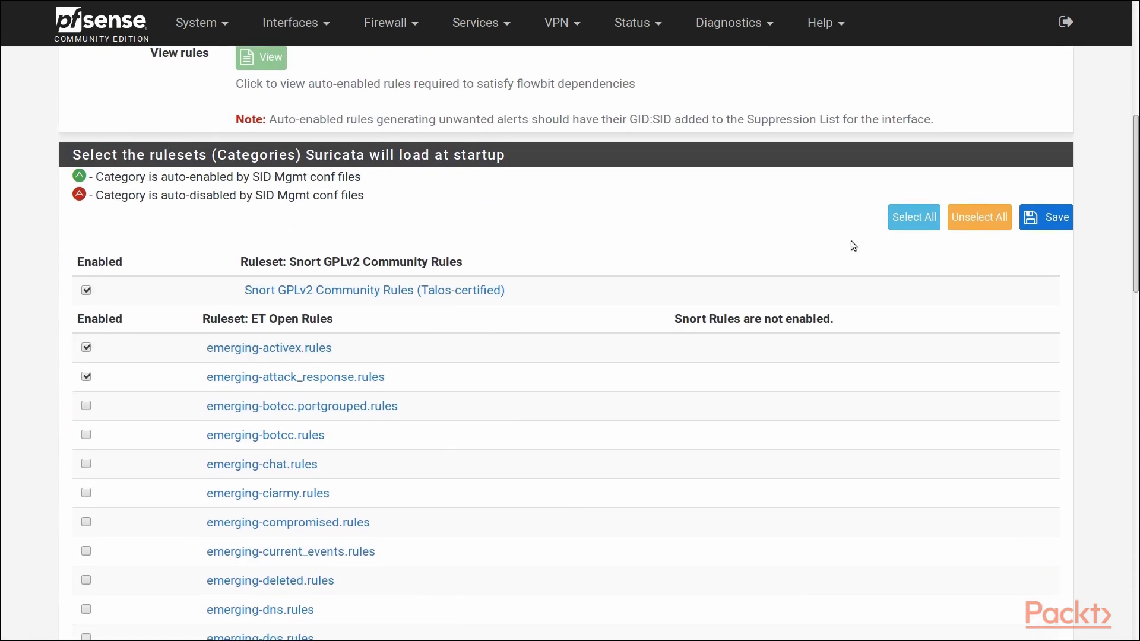
pyautogui.click(913, 223)
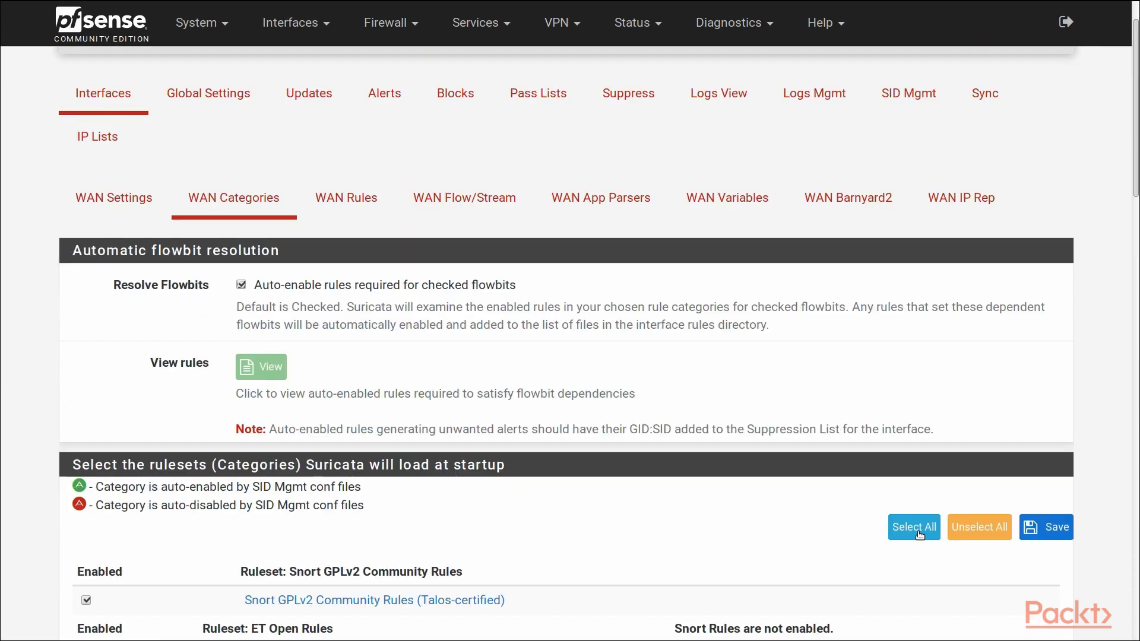
pyautogui.scroll(-4, 919, 534)
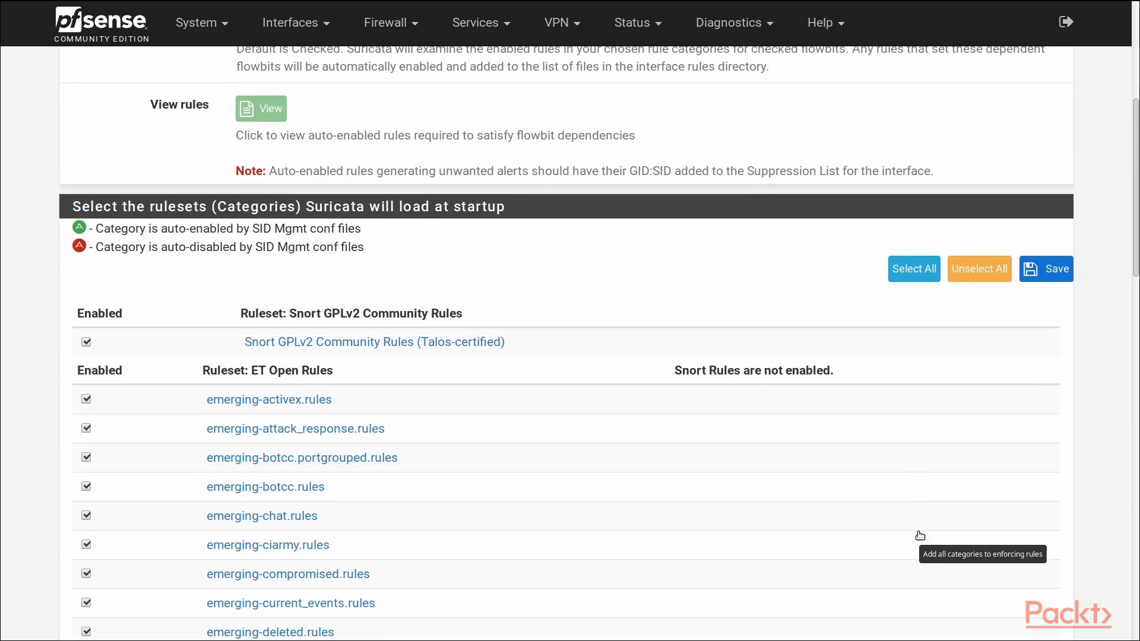
pyautogui.click(1039, 275)
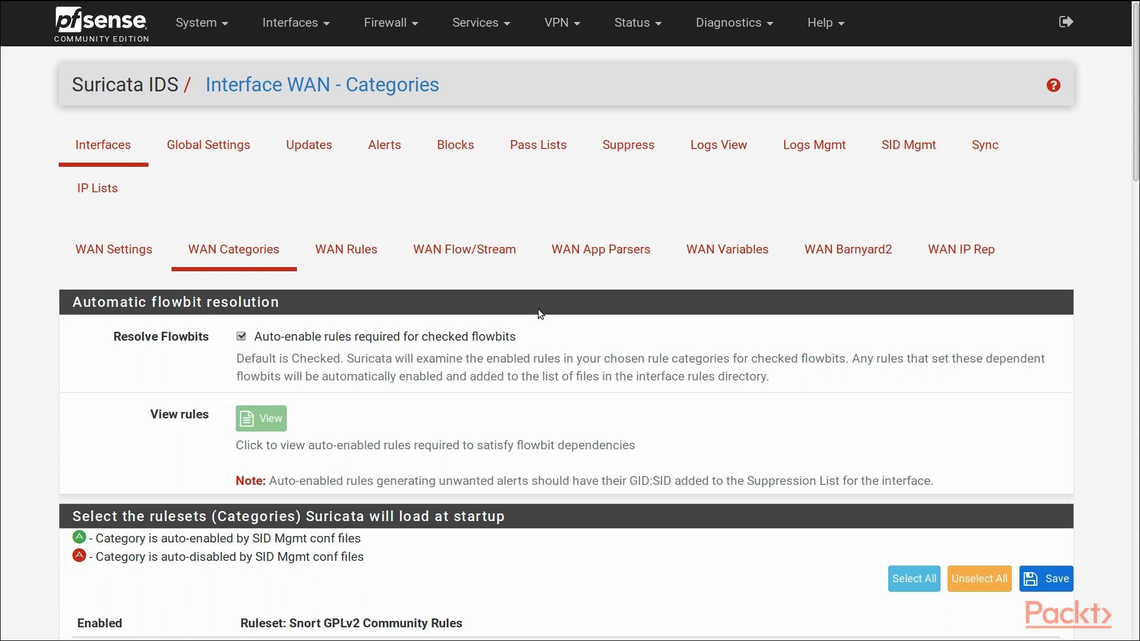
# Review the WAN rules in app-layer-events.rules and view the state choices for rule SID 2260001 without changing it.
pyautogui.click(349, 255)
pyautogui.scroll(-7, 373, 259)
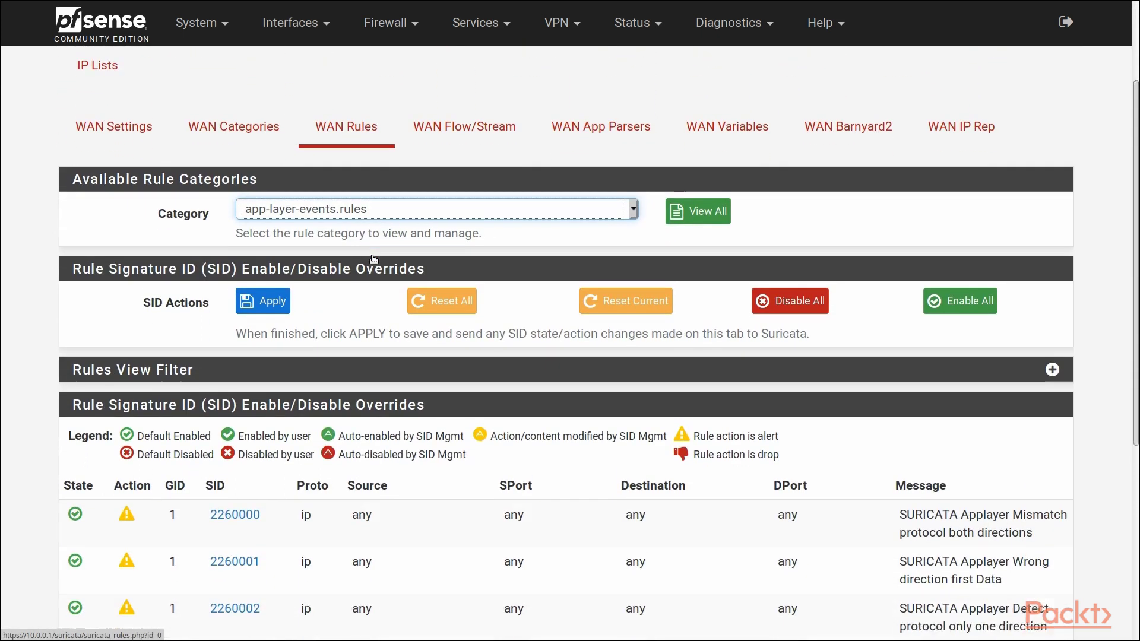
pyautogui.scroll(-1, 370, 258)
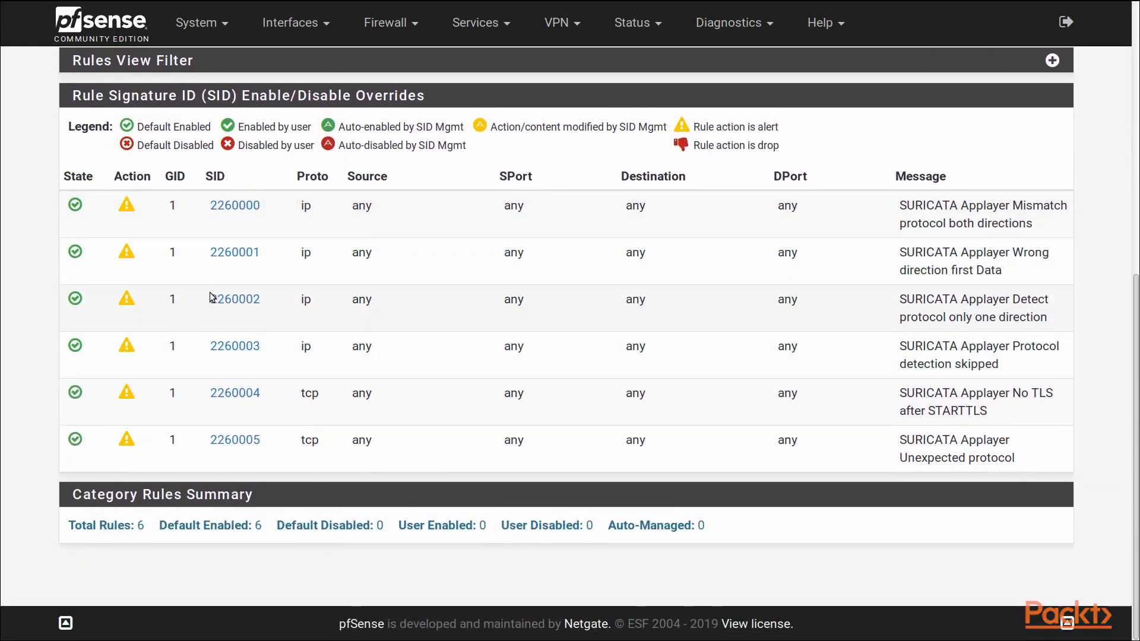
pyautogui.click(75, 251)
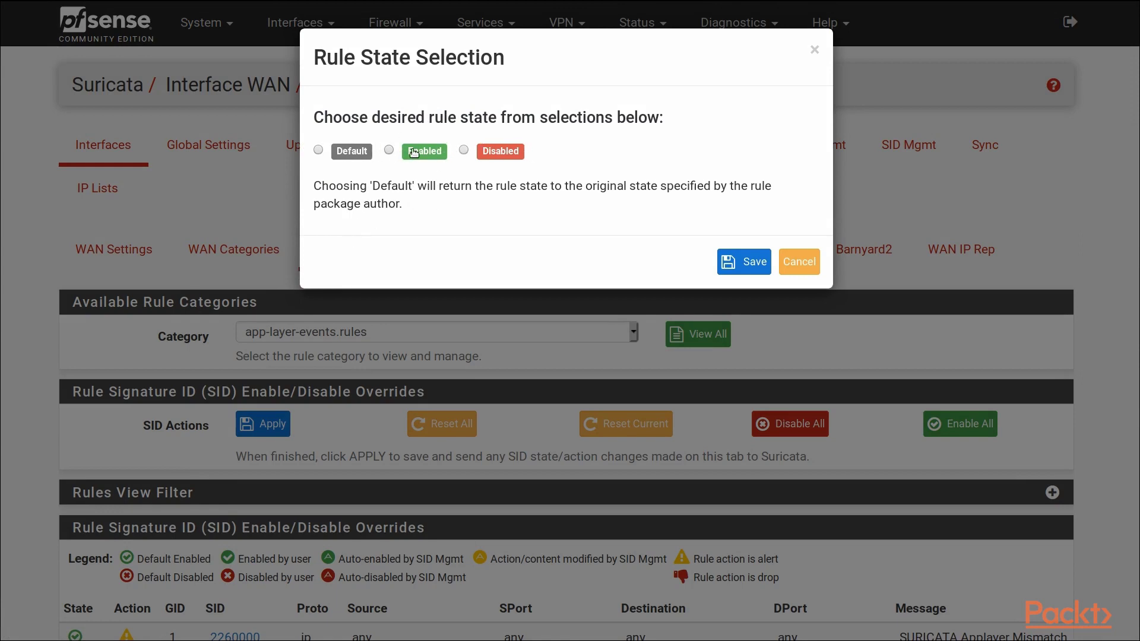
pyautogui.click(810, 262)
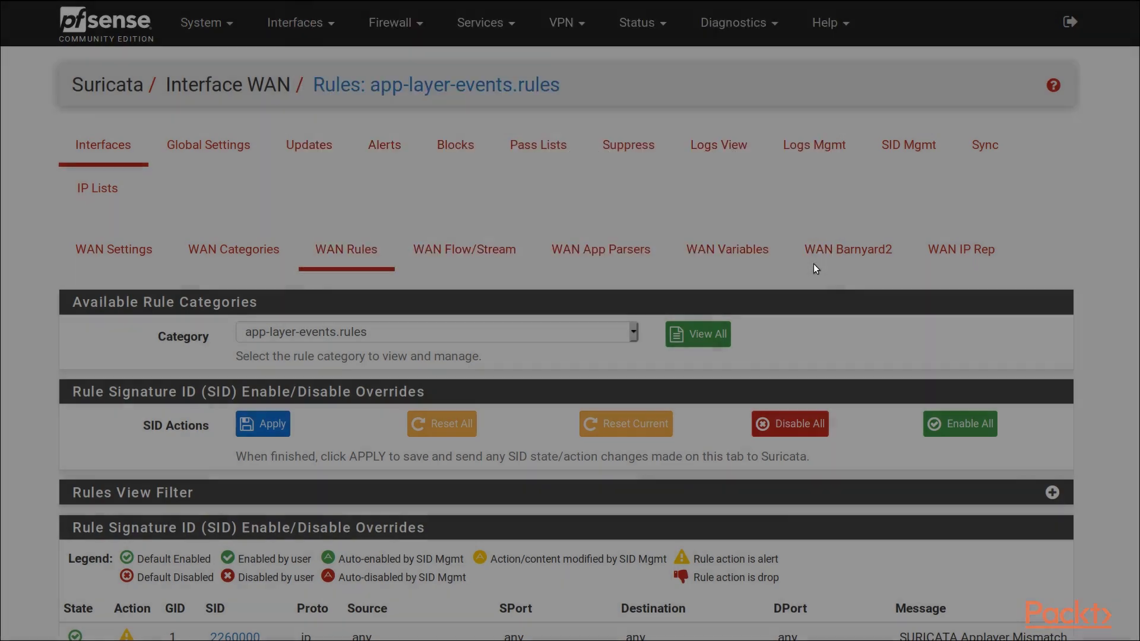
# Examine the WAN flow and stream settings, from host OS policy and IP defragmentation to flow timeouts and the stream engine.
pyautogui.click(454, 261)
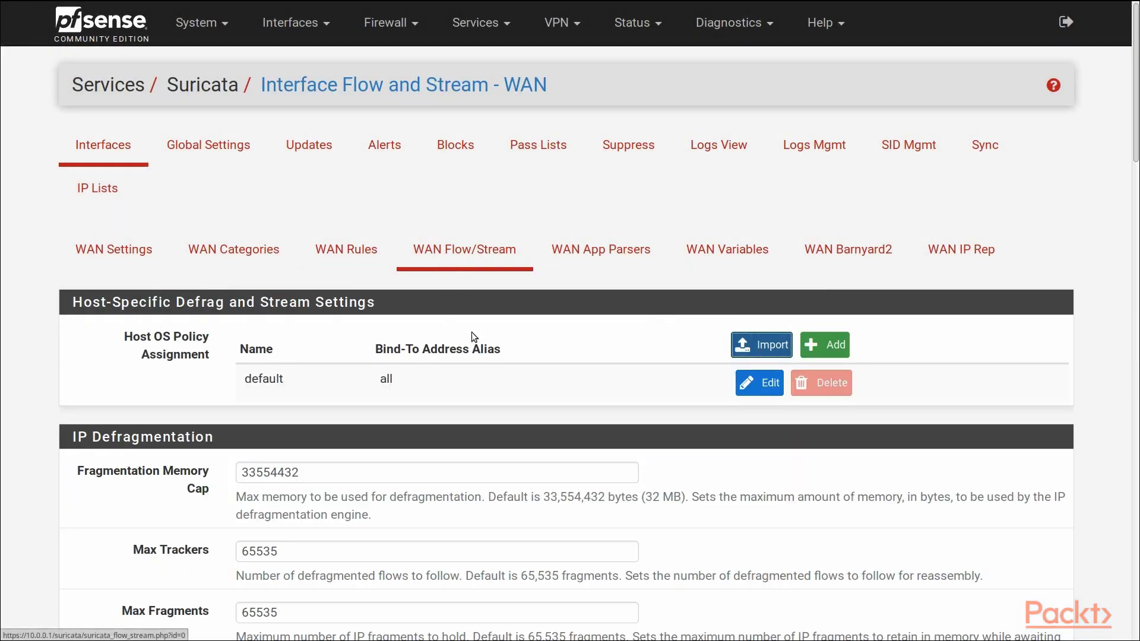
pyautogui.scroll(-5, 472, 333)
pyautogui.scroll(-12, 472, 333)
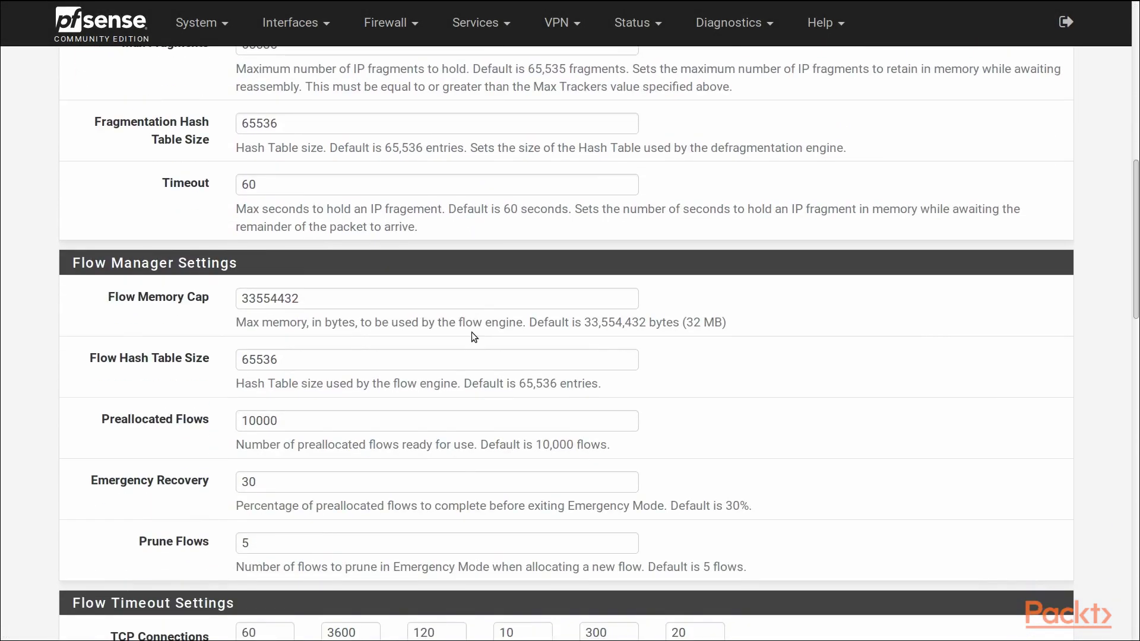
pyautogui.scroll(-8, 473, 333)
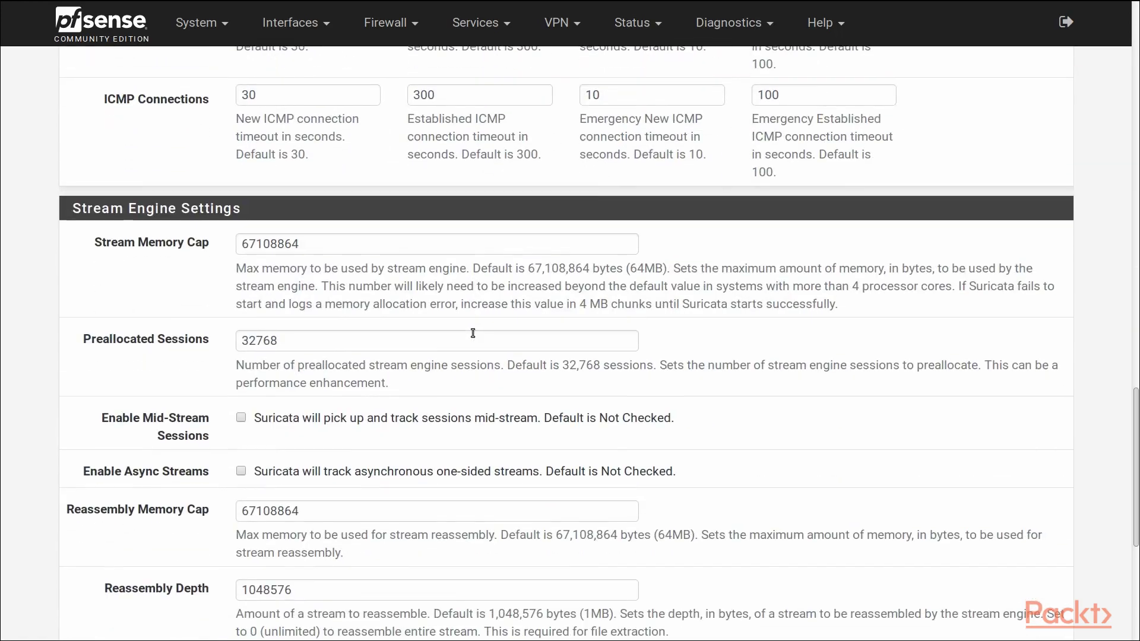
pyautogui.scroll(8, 473, 334)
pyautogui.scroll(-10, 472, 333)
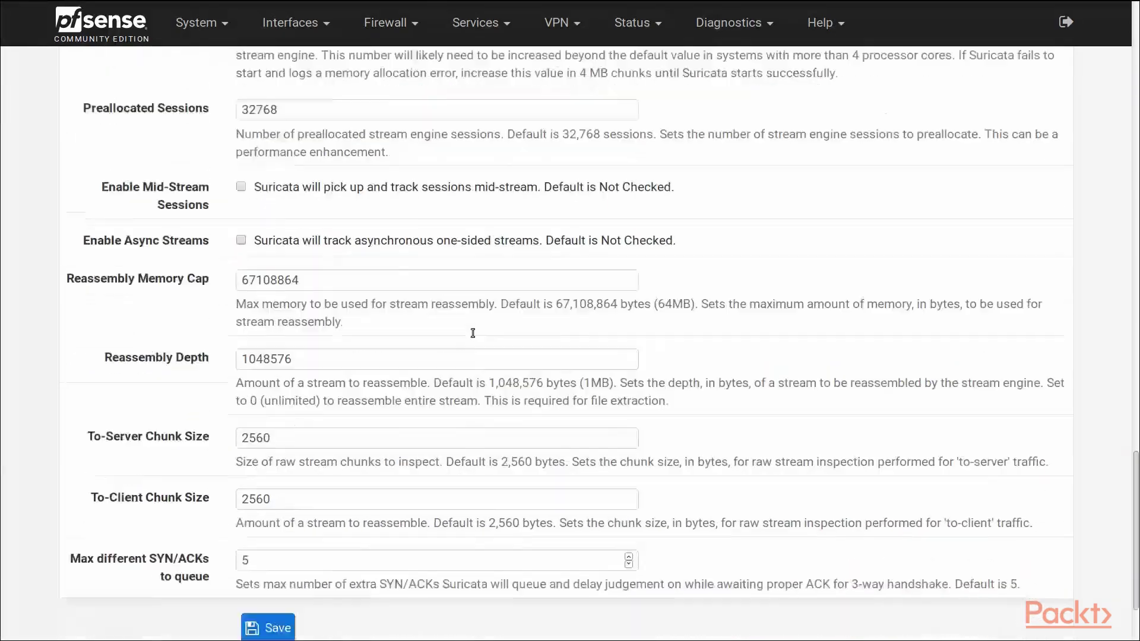
pyautogui.scroll(12, 472, 333)
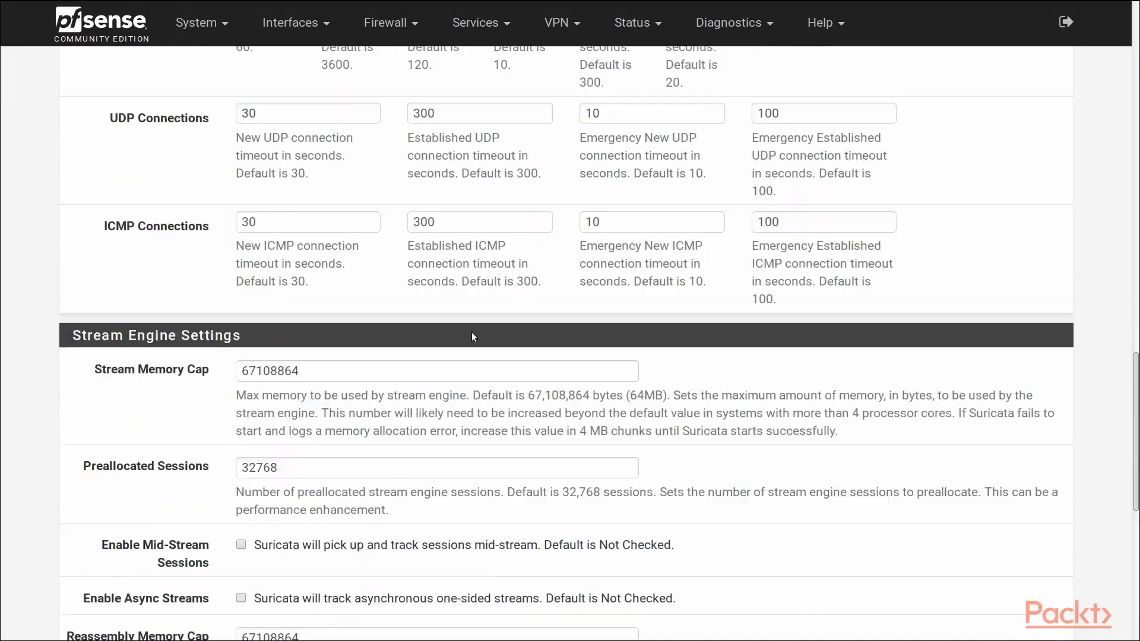
pyautogui.scroll(1, 474, 337)
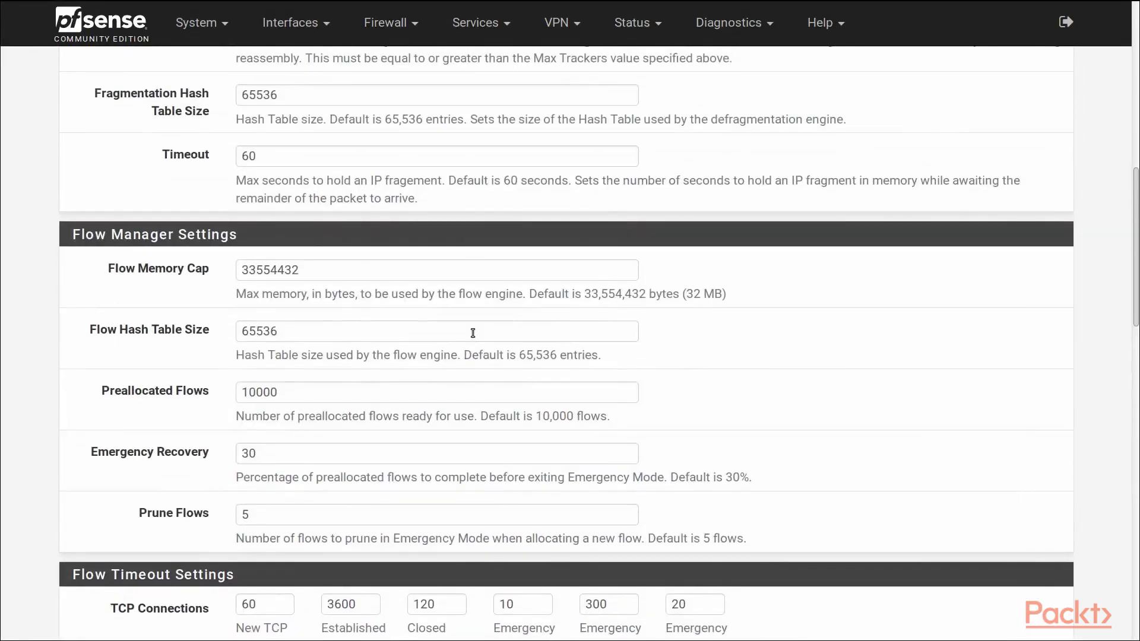
pyautogui.scroll(10, 472, 333)
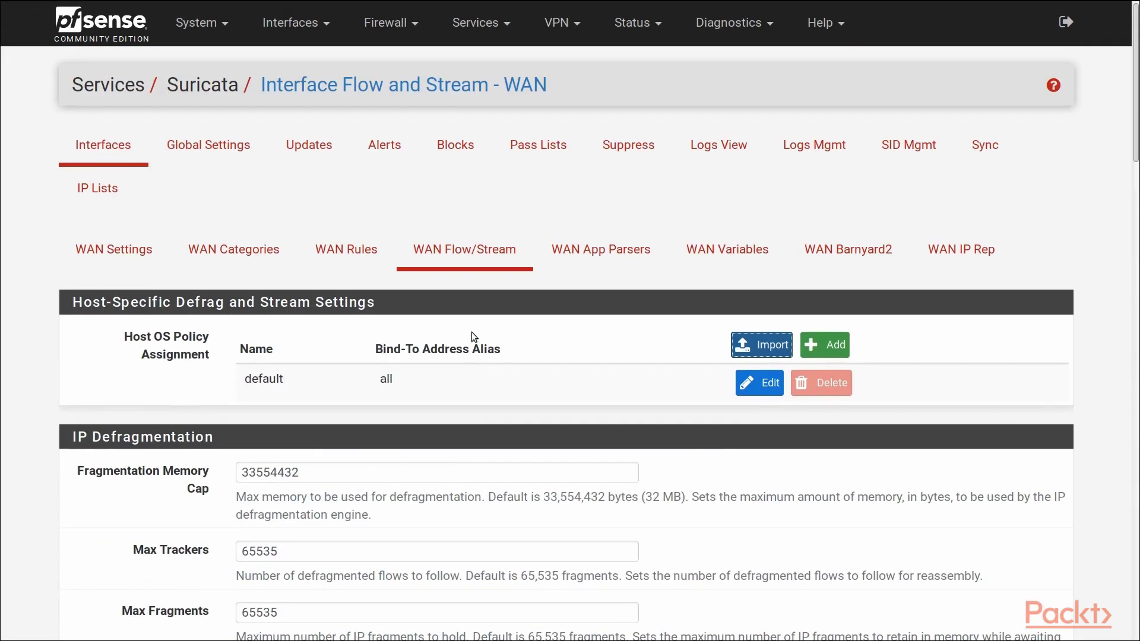
# Examine the WAN application-layer parser settings, from ASN.1 and DNS through SMTP, TLS and the other protocol parsers.
pyautogui.click(612, 253)
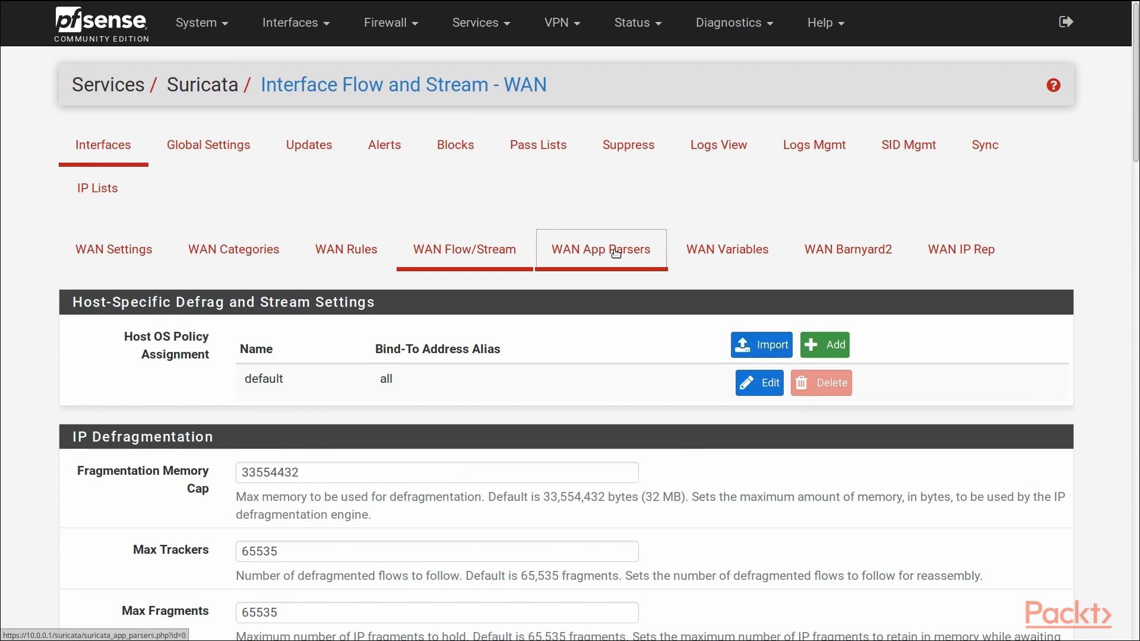
pyautogui.scroll(-7, 717, 321)
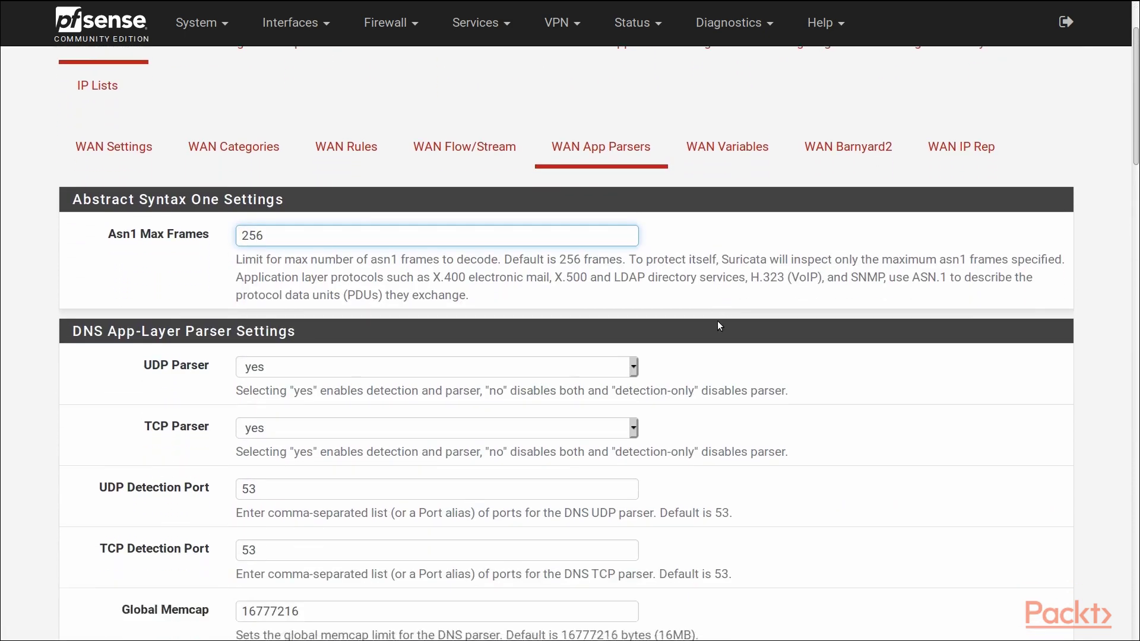
pyautogui.scroll(-10, 717, 324)
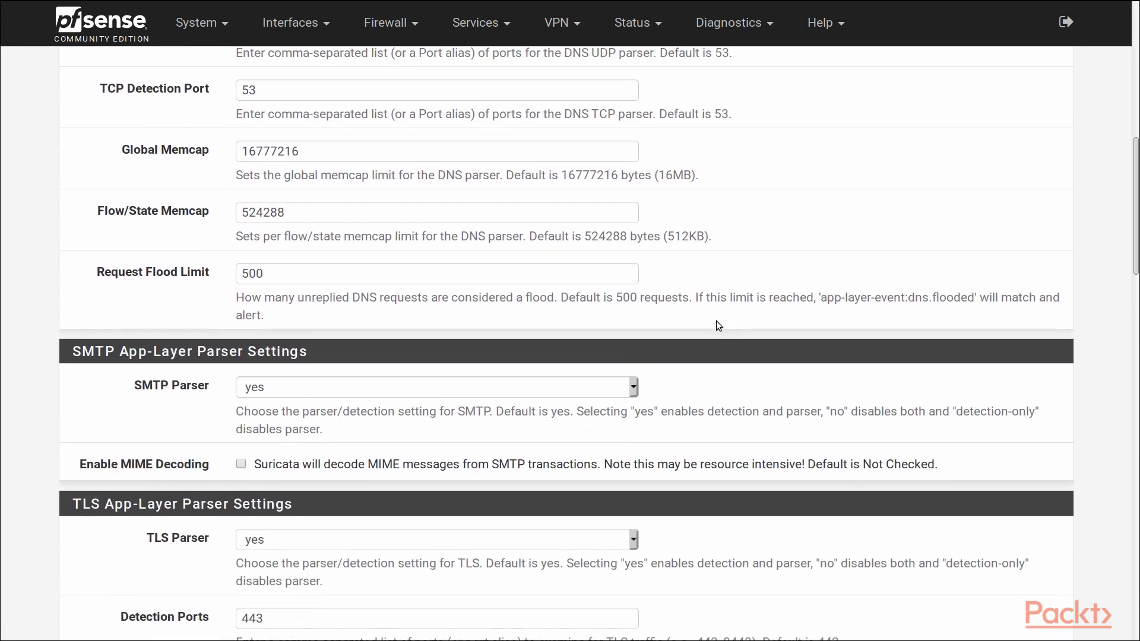
pyautogui.scroll(-9, 716, 323)
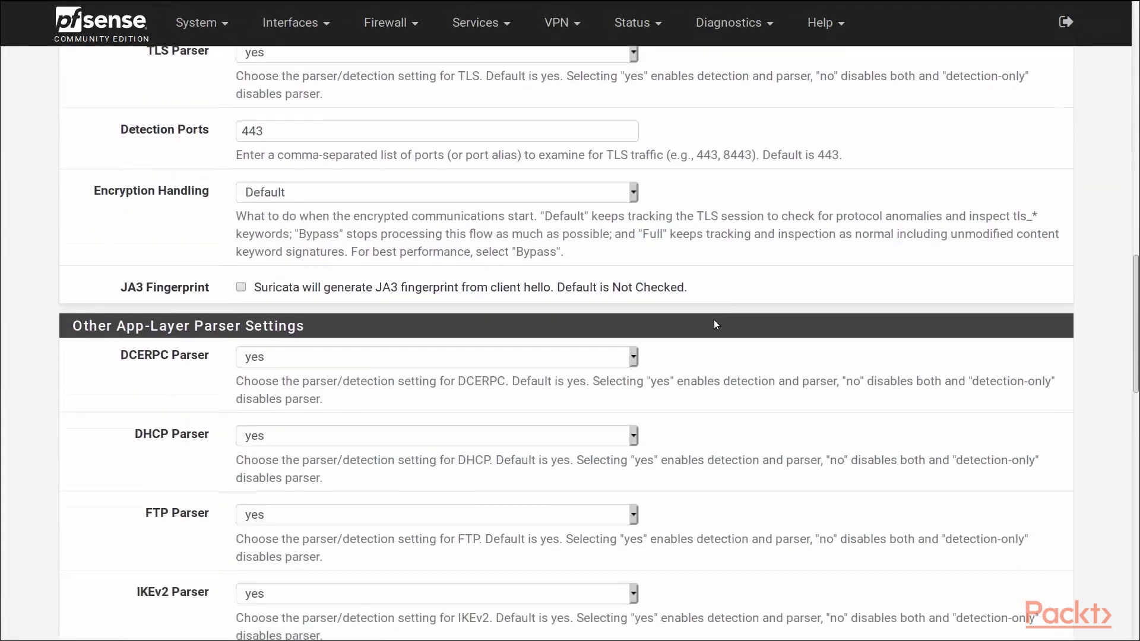
pyautogui.scroll(-6, 714, 321)
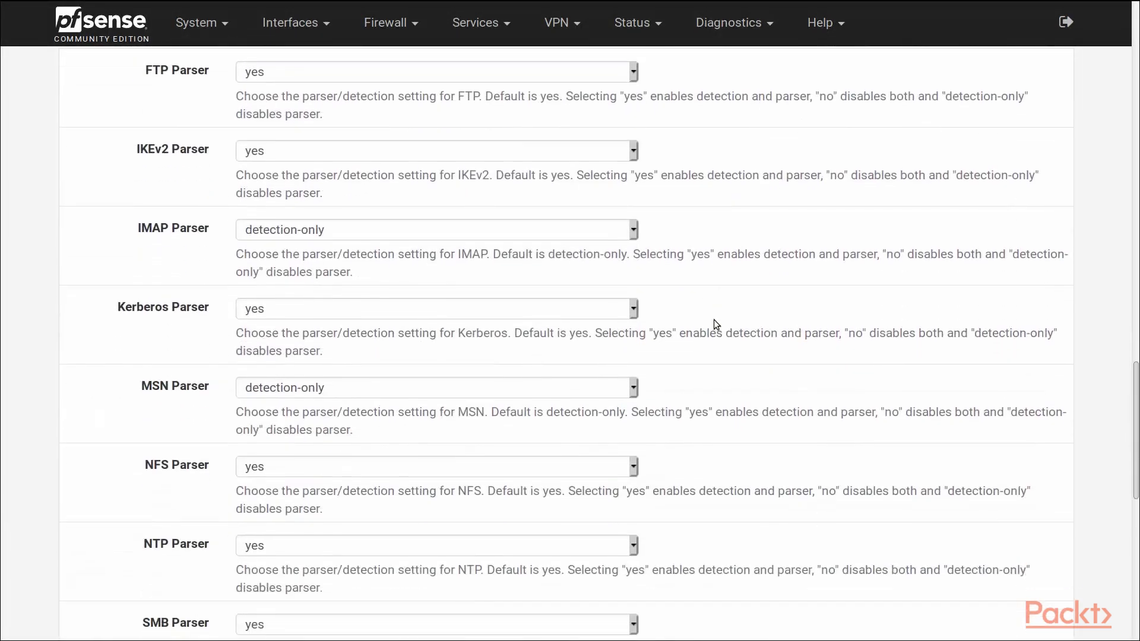
pyautogui.scroll(-7, 713, 318)
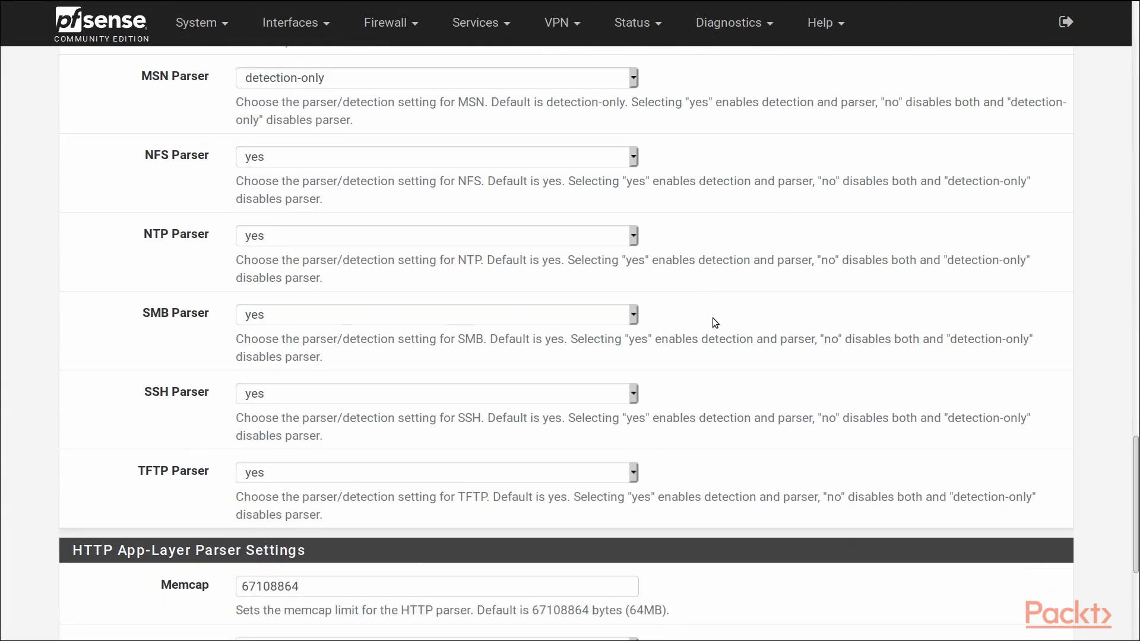
pyautogui.scroll(20, 714, 321)
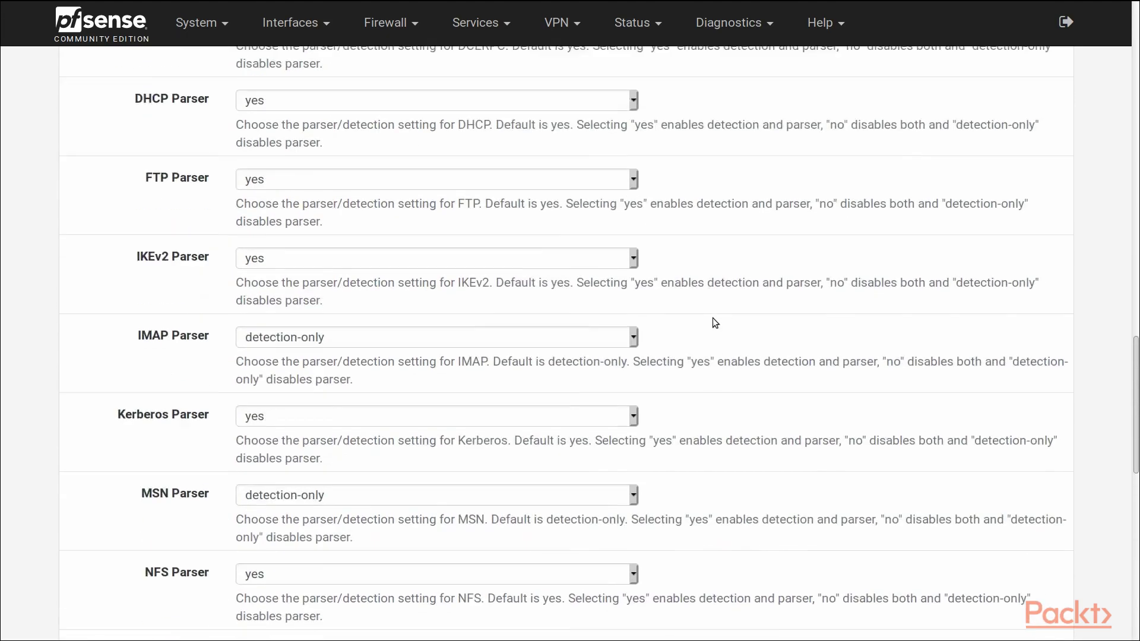
pyautogui.scroll(13, 713, 318)
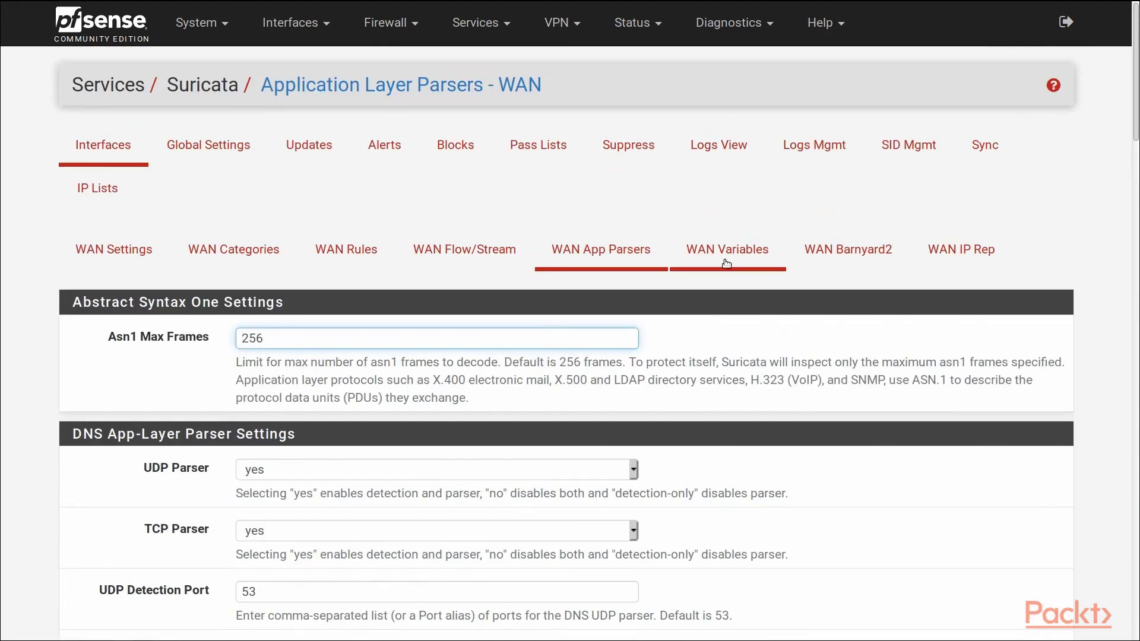
# Look through the WAN variables, covering both the server IP definitions and the port definitions.
pyautogui.click(726, 261)
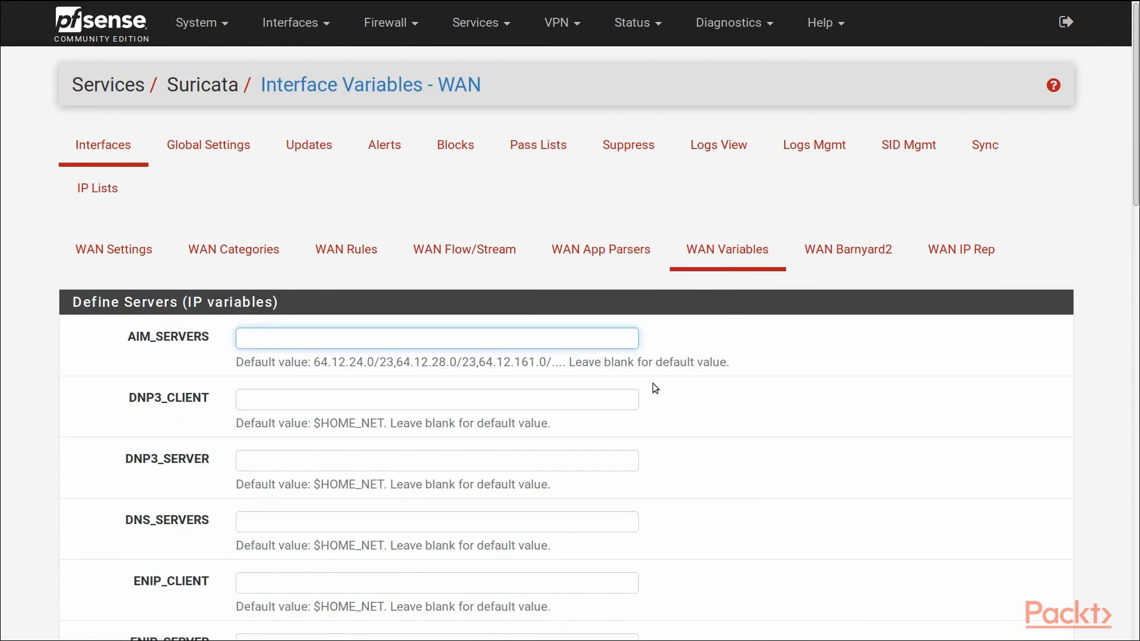
pyautogui.scroll(-6, 617, 412)
pyautogui.scroll(-7, 615, 408)
pyautogui.scroll(-3, 616, 408)
pyautogui.scroll(-4, 615, 408)
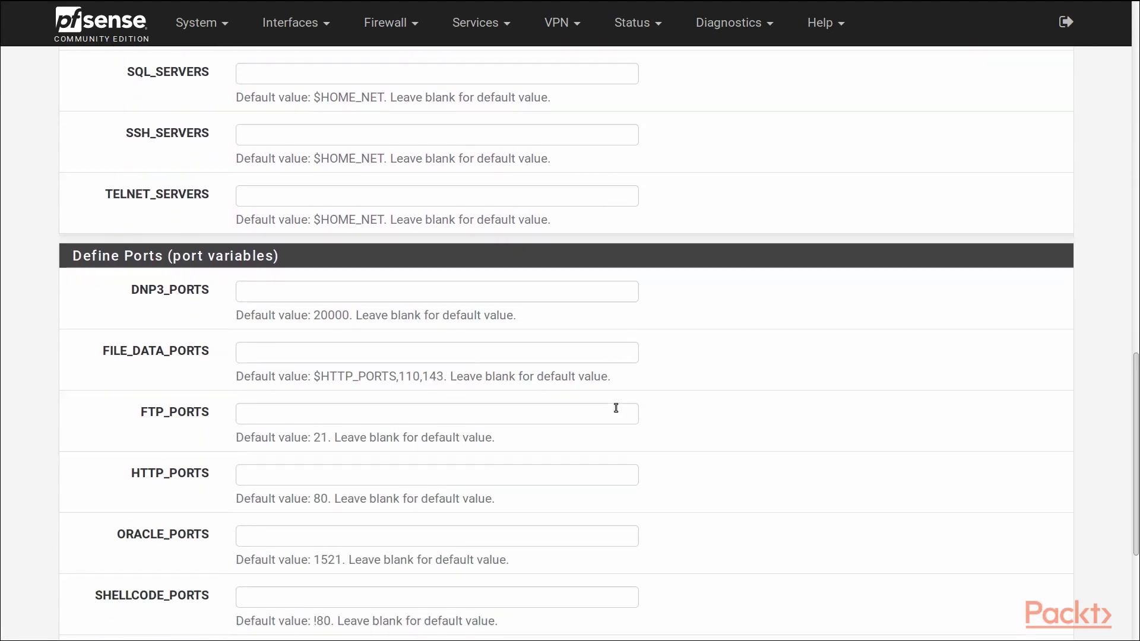
pyautogui.scroll(-1, 618, 407)
pyautogui.scroll(15, 687, 387)
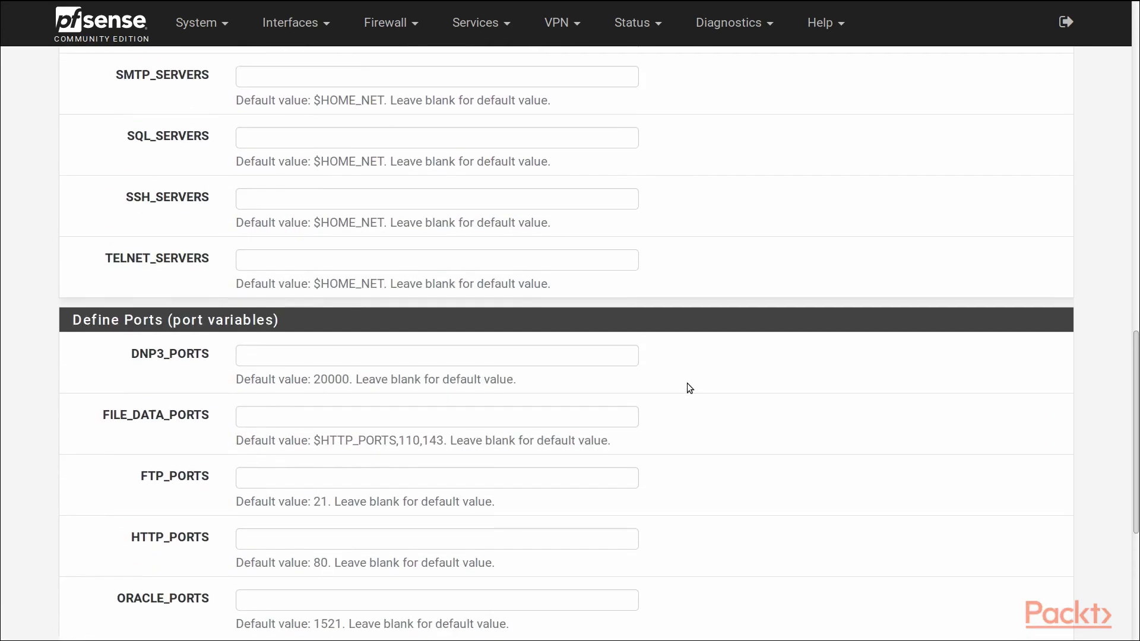
pyautogui.scroll(5, 689, 387)
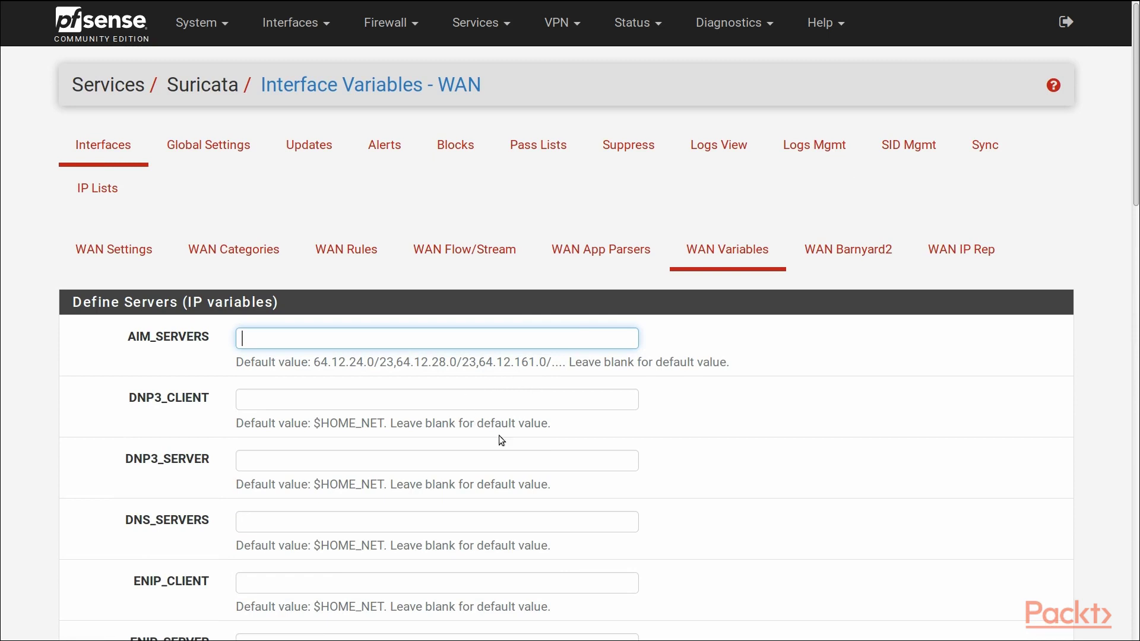
# Review the WAN Barnyard2 settings, switching Barnyard2 on and off again and examining the MySQL, syslog, Bro-IDS and advanced options.
pyautogui.click(846, 266)
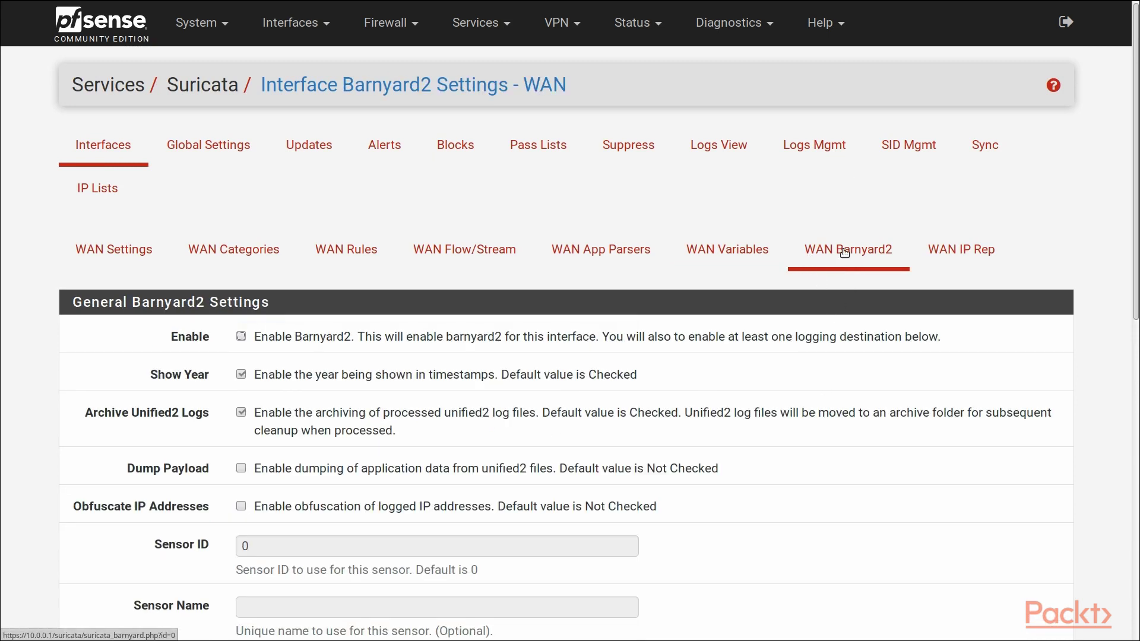
pyautogui.click(242, 336)
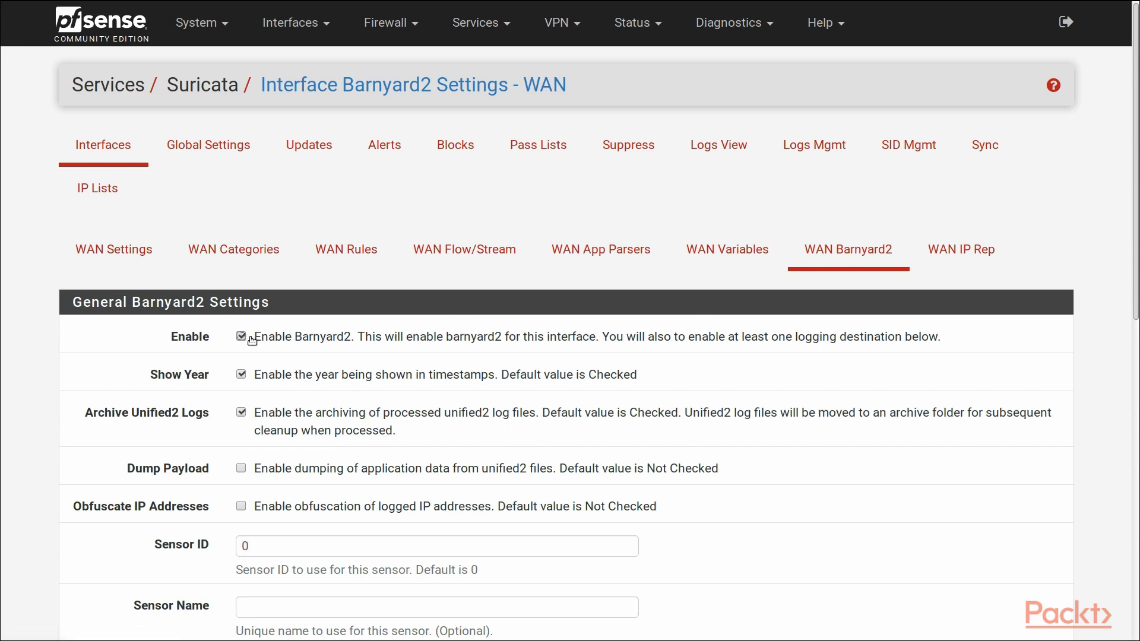
pyautogui.click(318, 342)
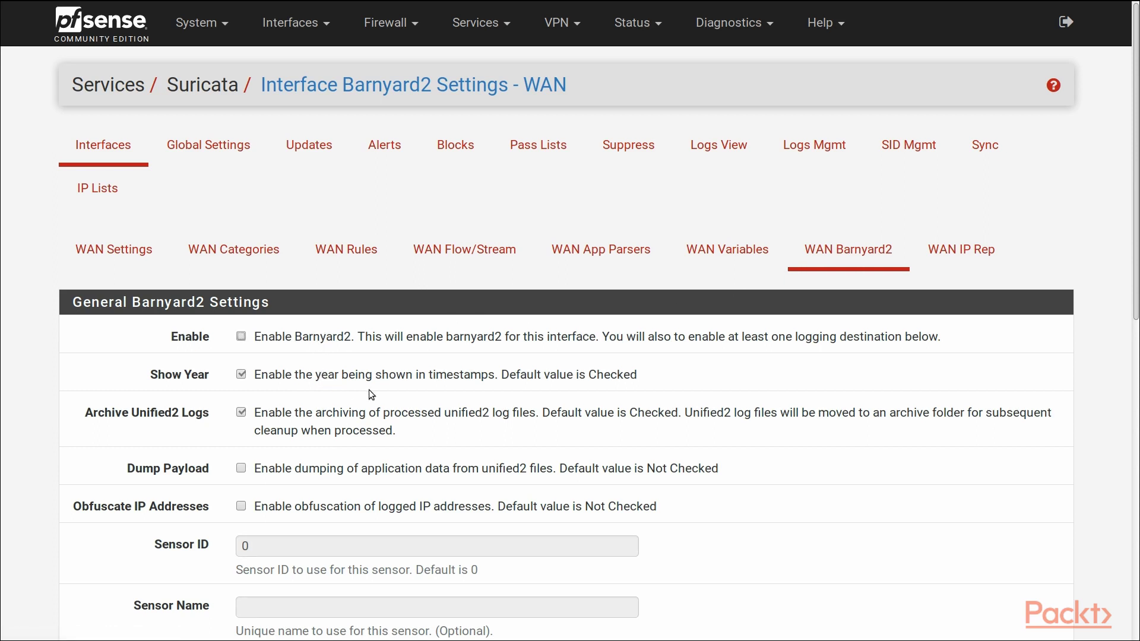
pyautogui.scroll(-4, 386, 390)
pyautogui.scroll(-1, 385, 392)
pyautogui.scroll(-1, 386, 391)
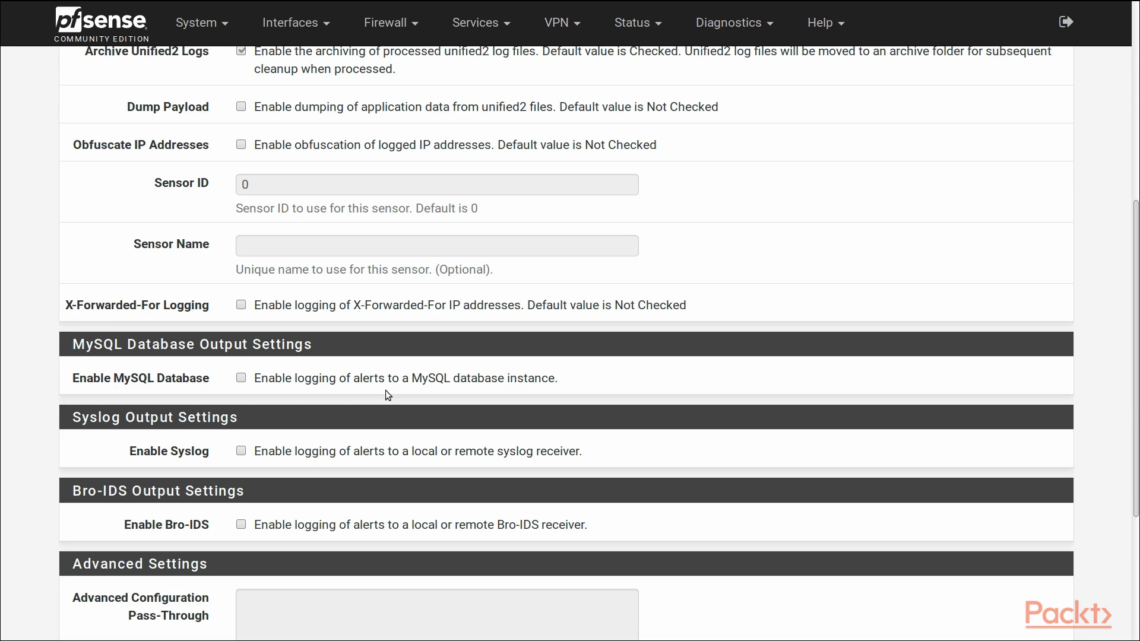
pyautogui.scroll(-3, 372, 382)
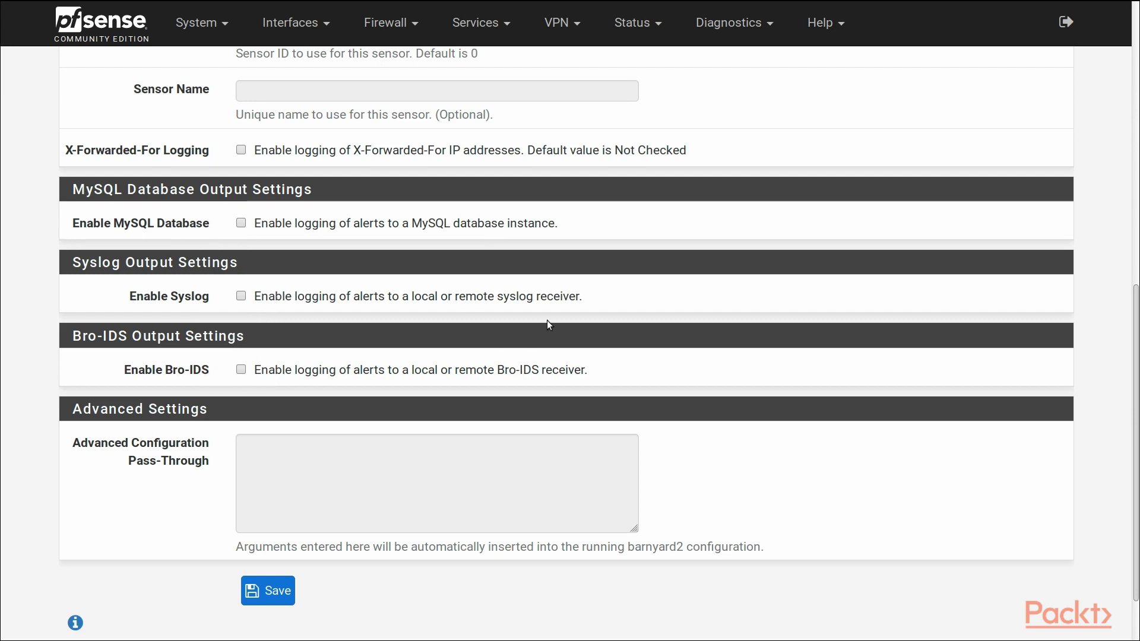
pyautogui.scroll(9, 547, 320)
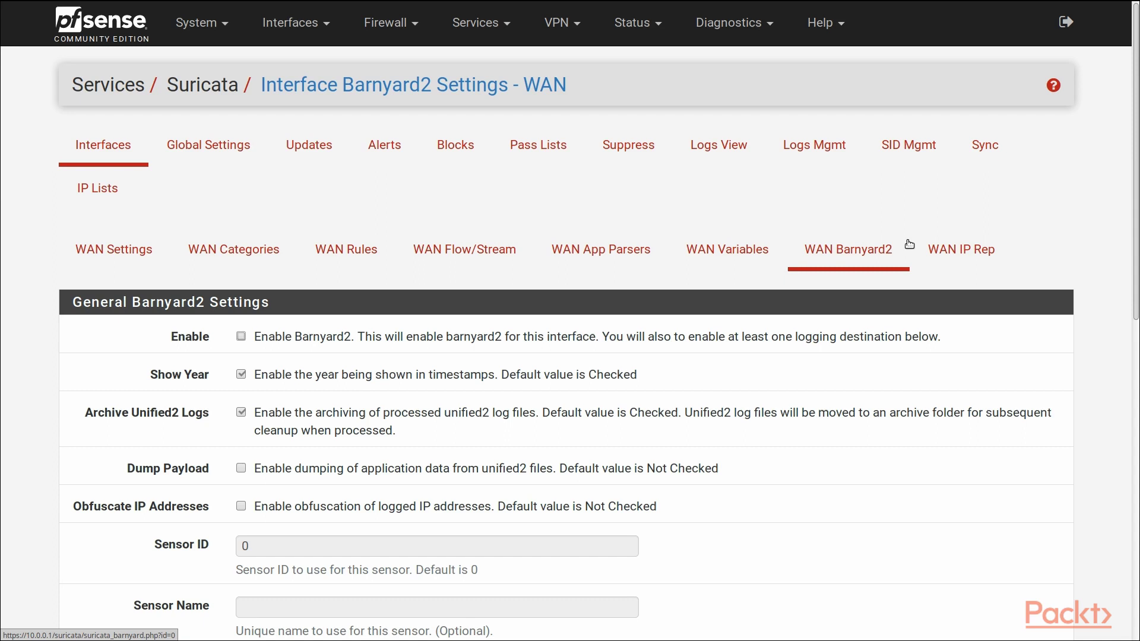
# Review the WAN IP reputation configuration and open the file selection for assigning a categories file.
pyautogui.click(960, 250)
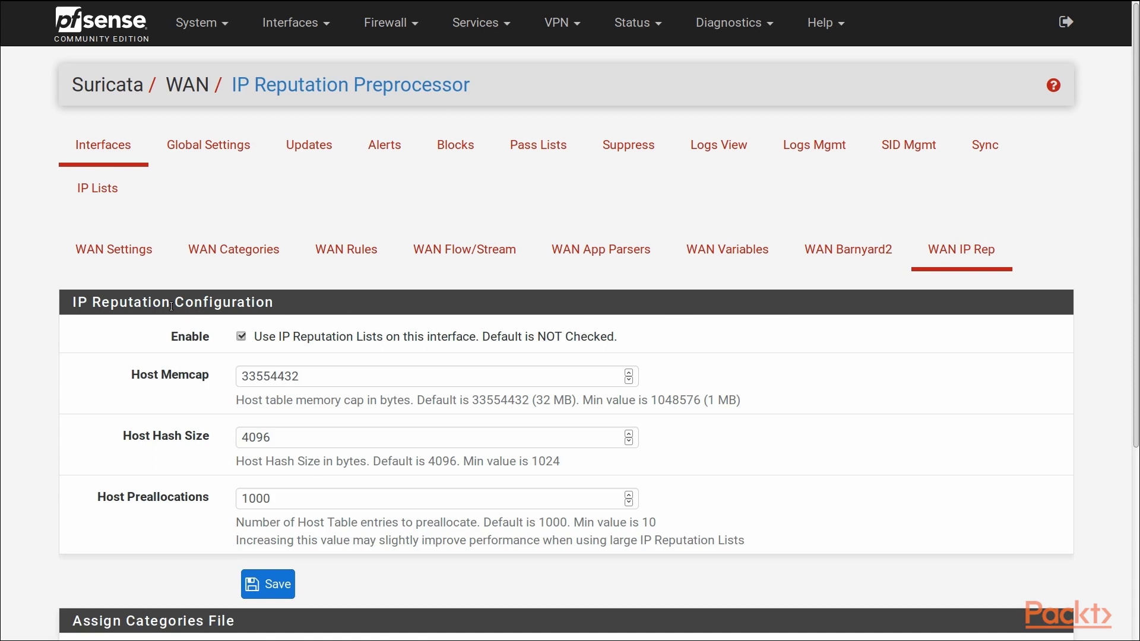
pyautogui.click(241, 337)
pyautogui.scroll(-3, 198, 350)
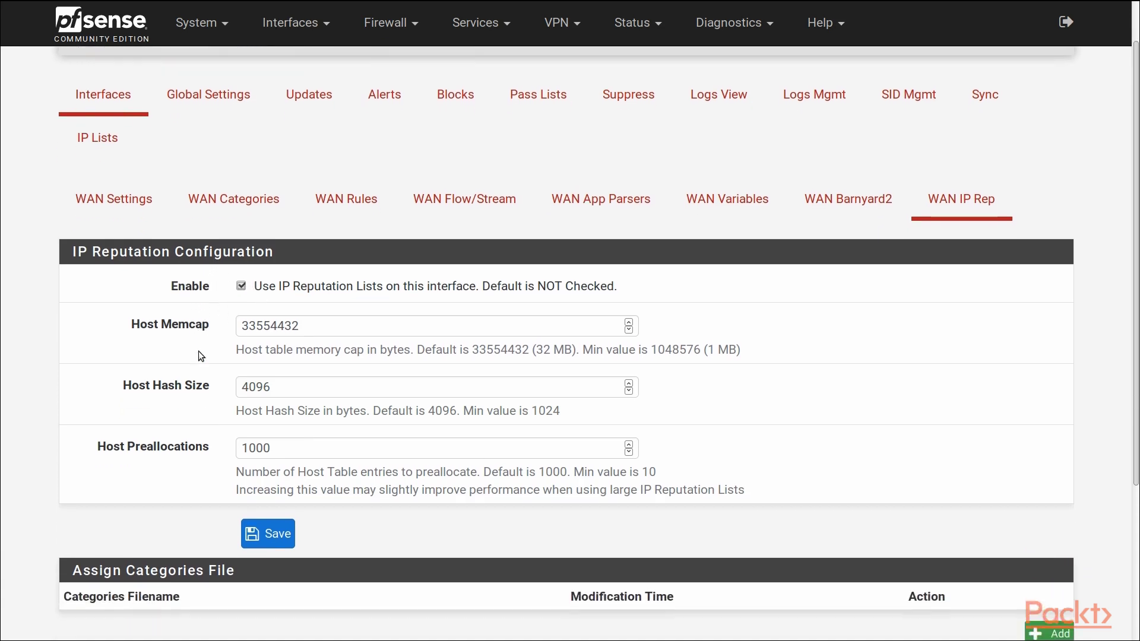
pyautogui.scroll(-1, 198, 355)
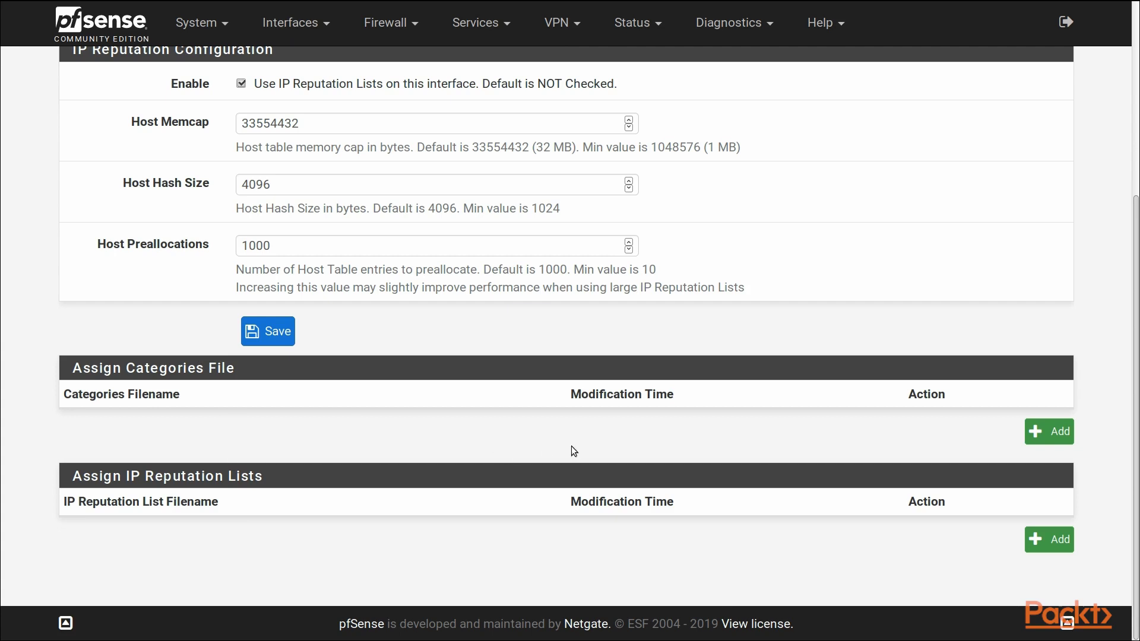
pyautogui.click(1044, 431)
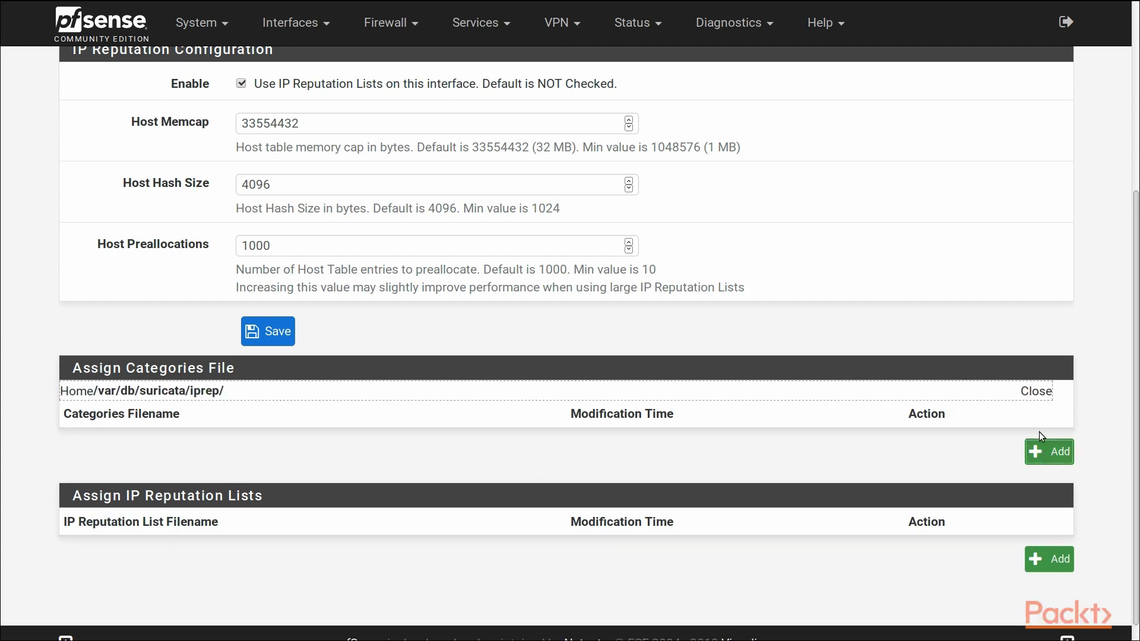
pyautogui.moveTo(226, 393); pyautogui.dragTo(91, 397)
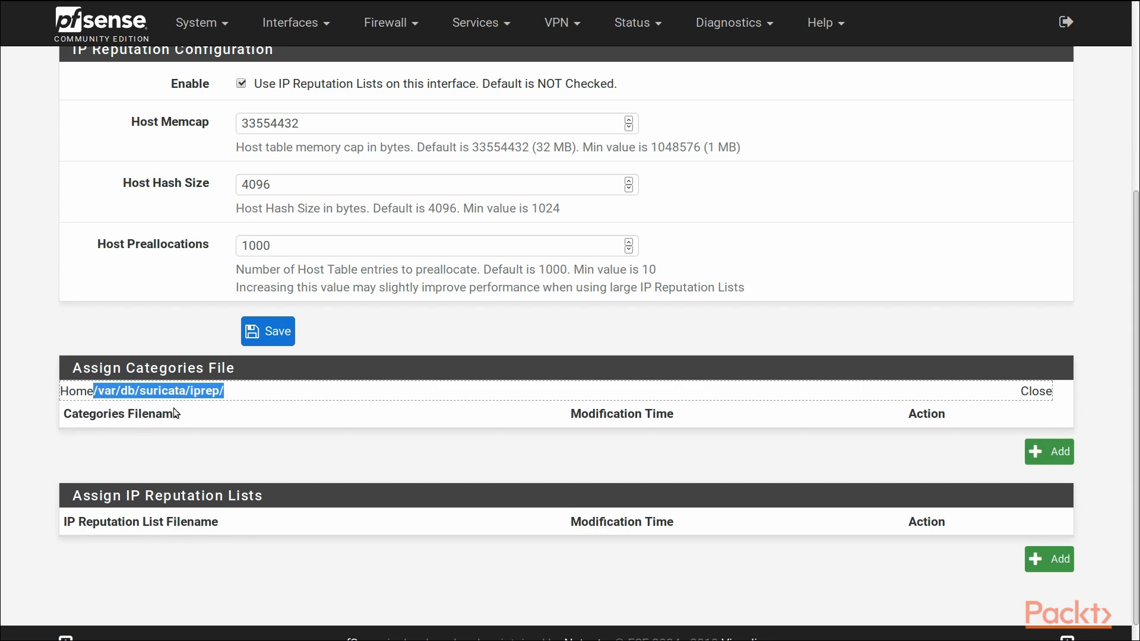
pyautogui.click(216, 419)
pyautogui.scroll(5, 424, 398)
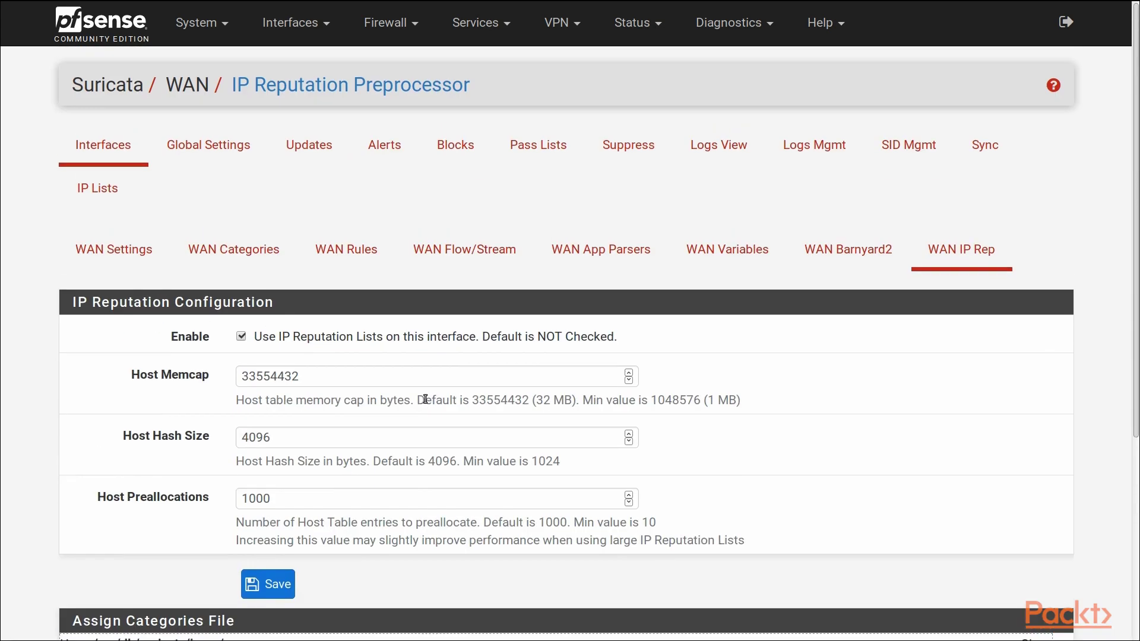
# View the Suricata alerts page with the WAN instance selected for inspection.
pyautogui.click(378, 152)
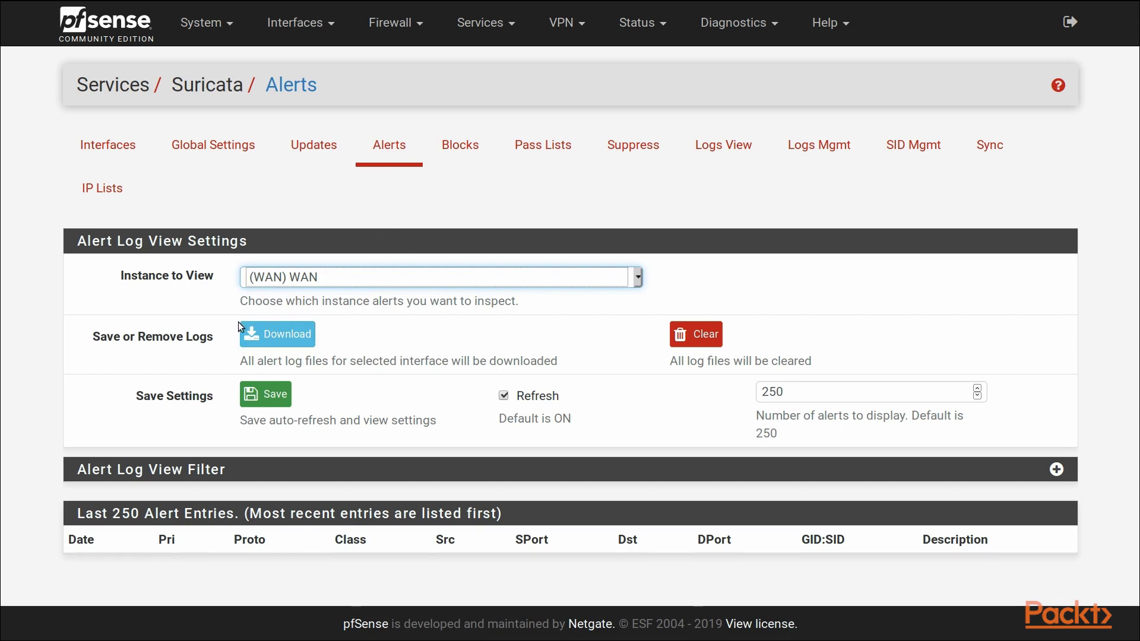
pyautogui.click(480, 279)
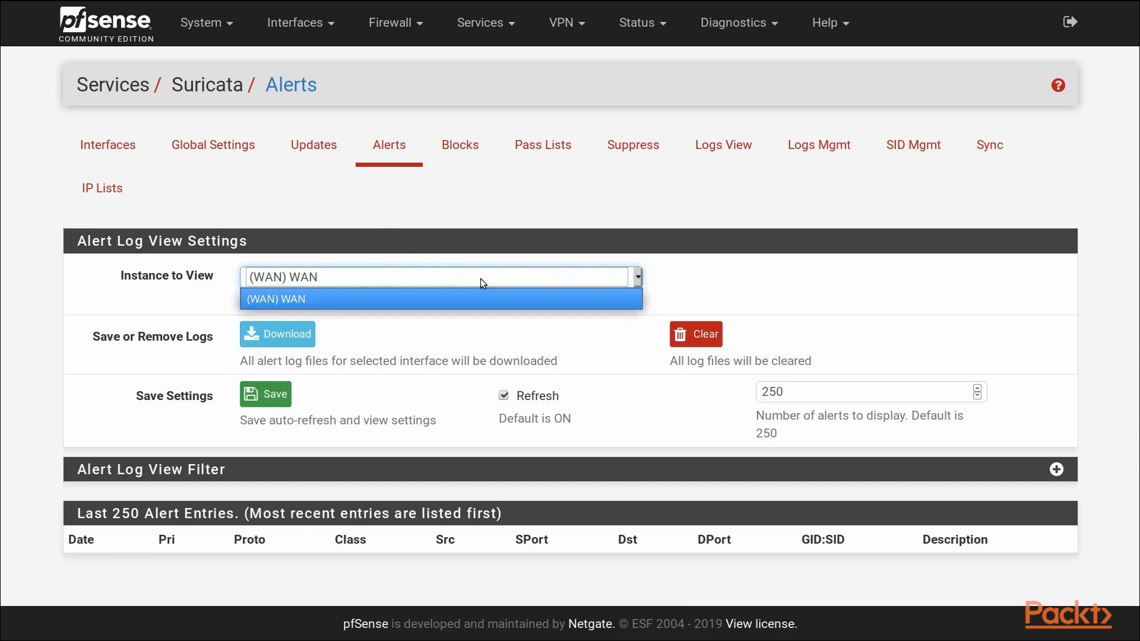
pyautogui.click(473, 297)
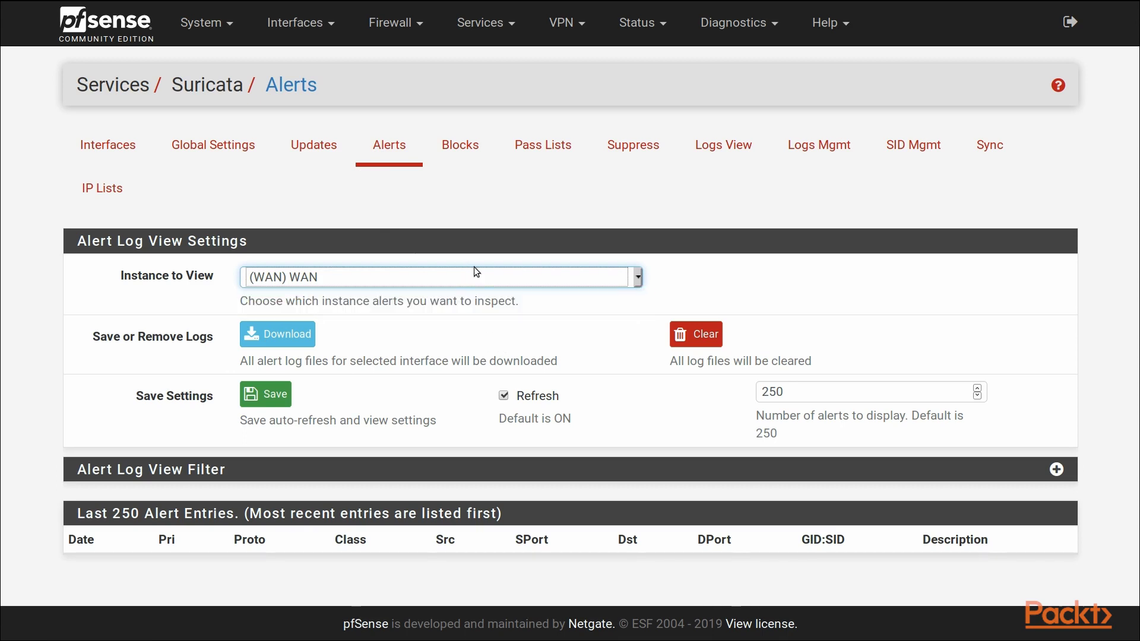
# Check Suricata's blocked hosts, configured pass lists and suppression lists.
pyautogui.click(462, 149)
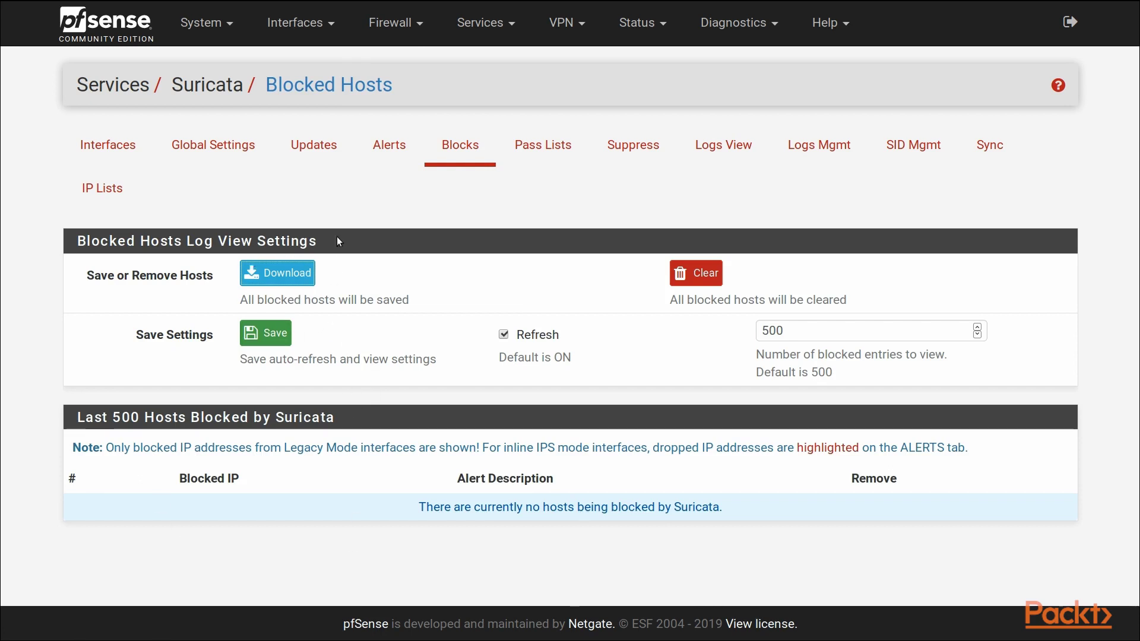
pyautogui.click(555, 152)
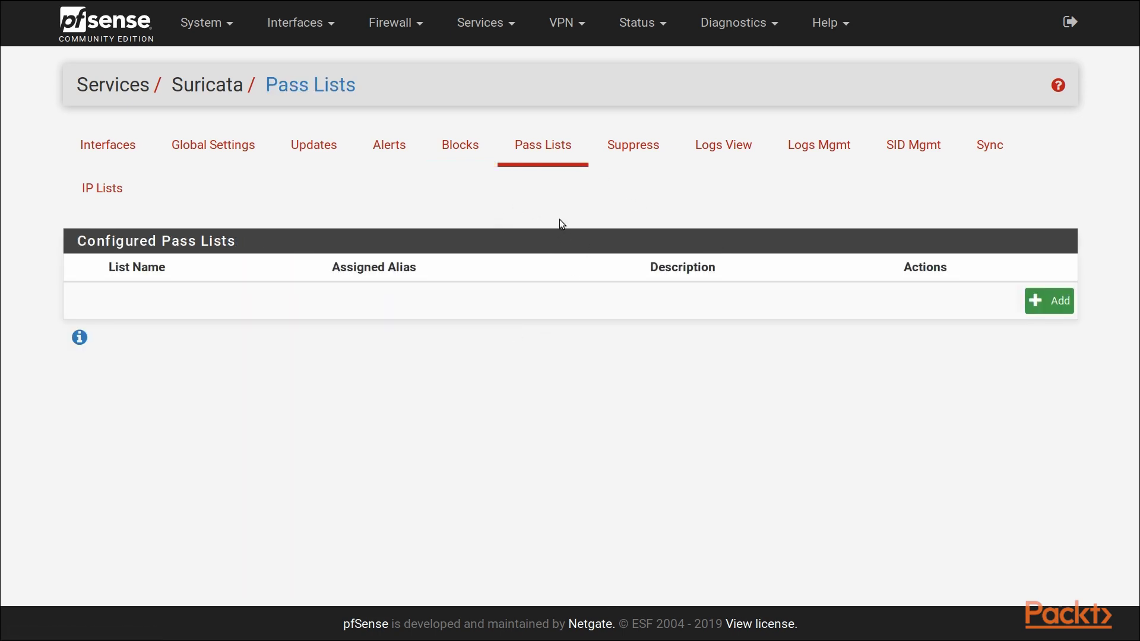
pyautogui.click(631, 150)
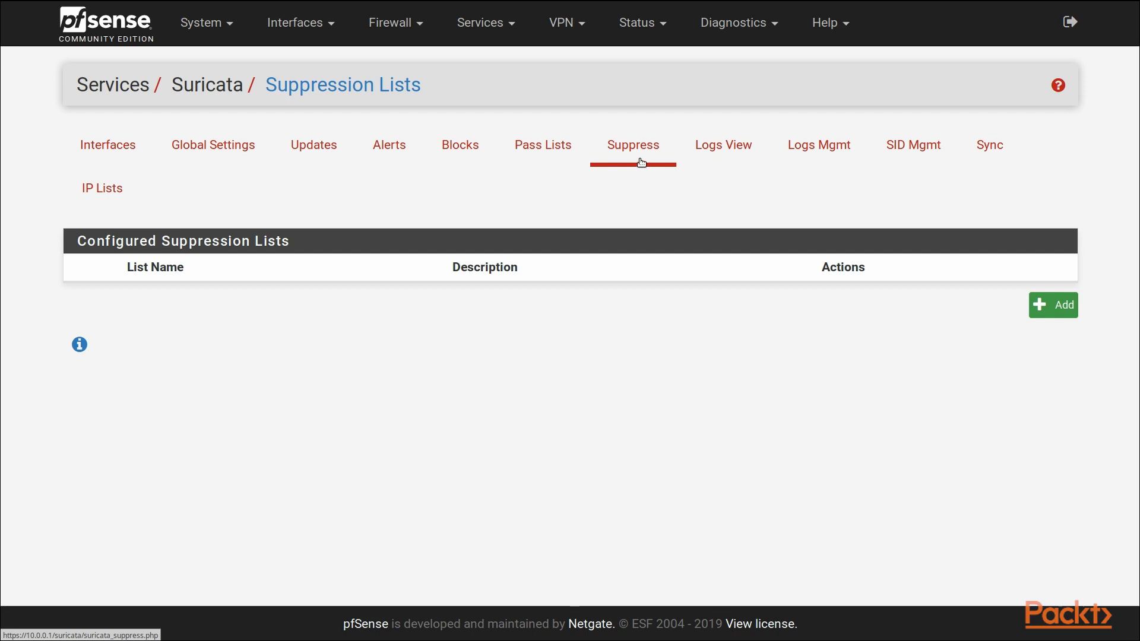
# View the Suricata log browser and the log management settings.
pyautogui.click(735, 156)
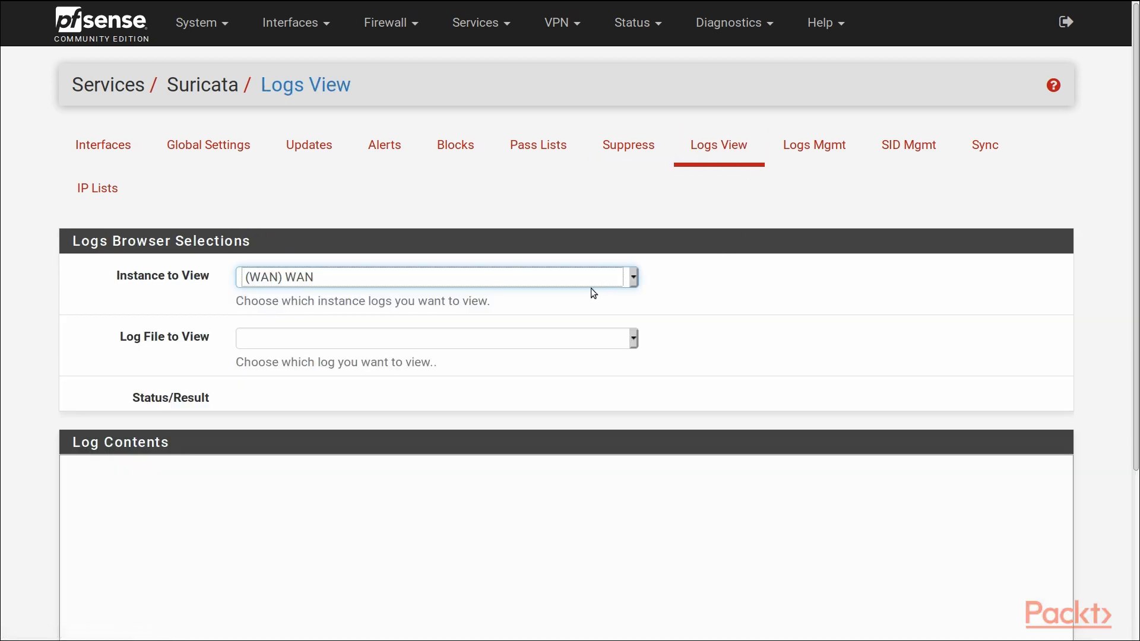
pyautogui.scroll(-2, 592, 291)
pyautogui.scroll(2, 591, 291)
pyautogui.click(822, 152)
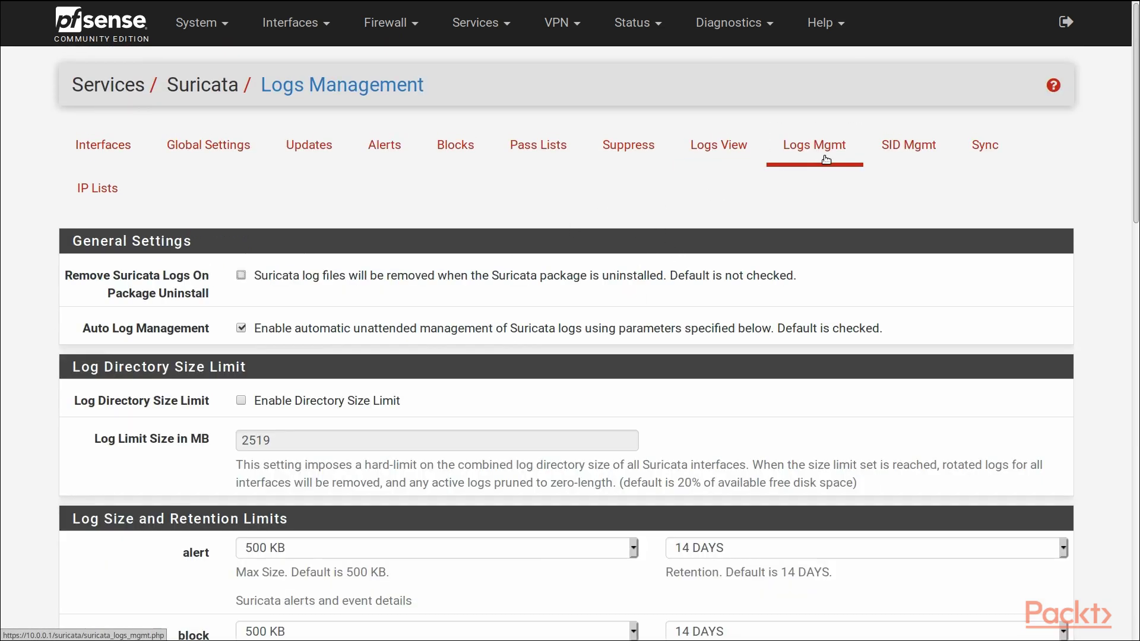
# Examine the SID management settings, including the configuration lists and the WAN list assignments.
pyautogui.click(936, 154)
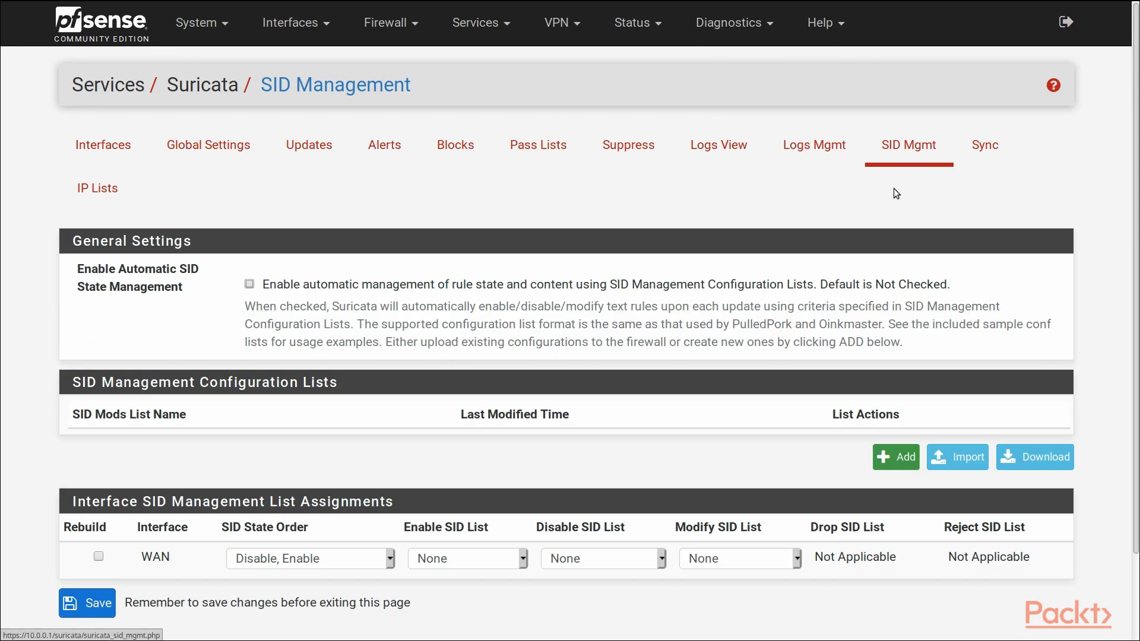
pyautogui.scroll(-2, 882, 268)
pyautogui.scroll(-1, 882, 273)
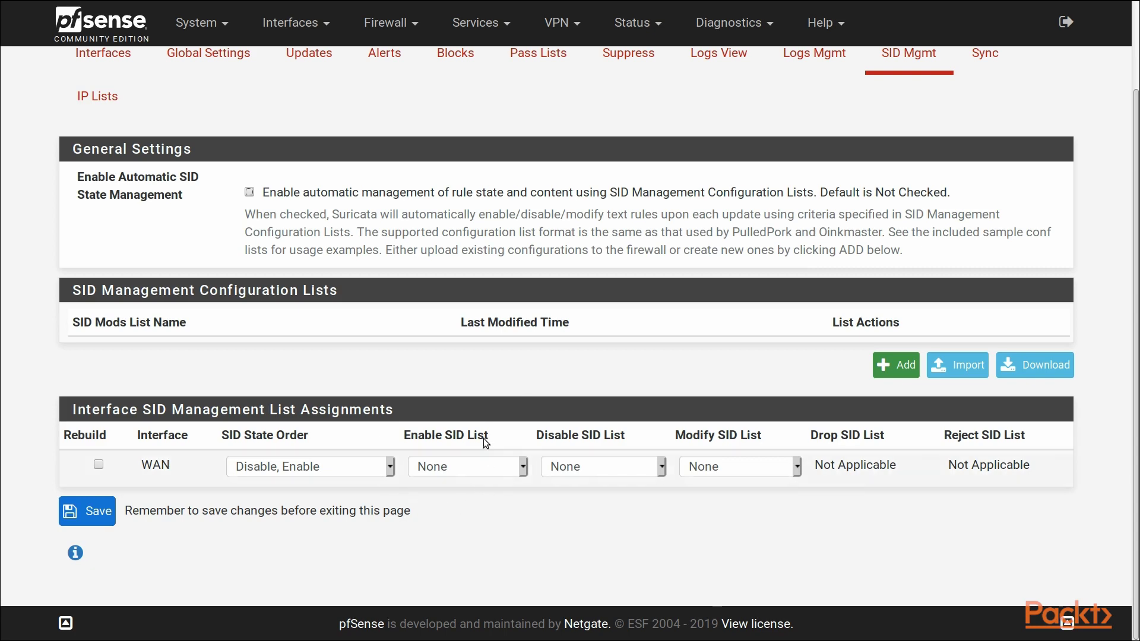
pyautogui.scroll(2, 623, 254)
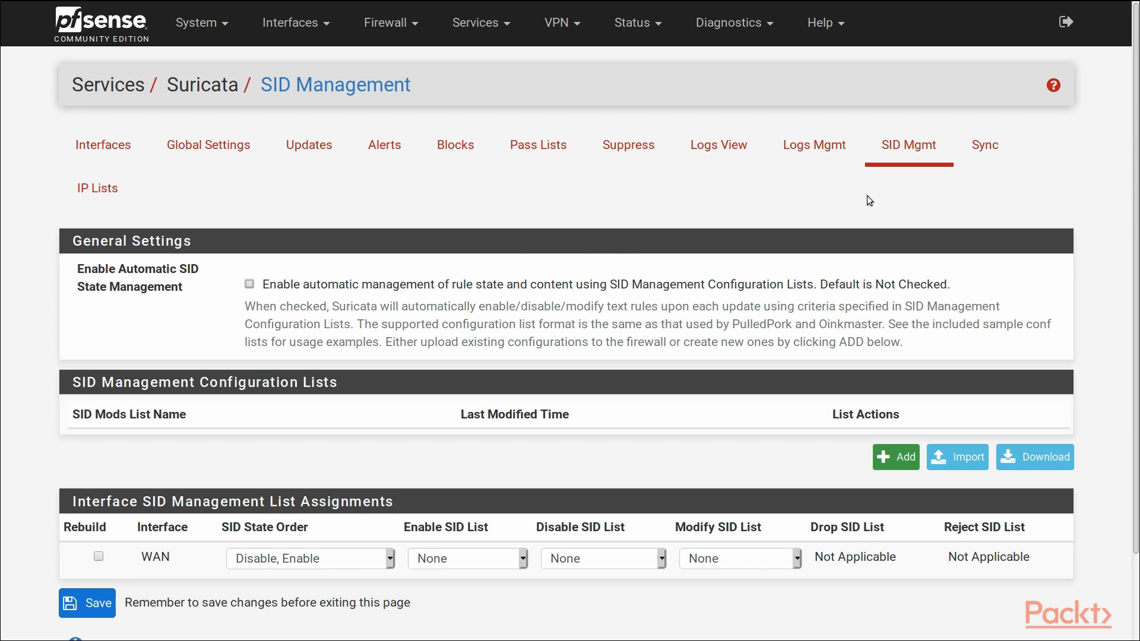
# View the XMLRPC sync settings and IP reputation list management, and return to the Suricata interfaces overview.
pyautogui.click(985, 150)
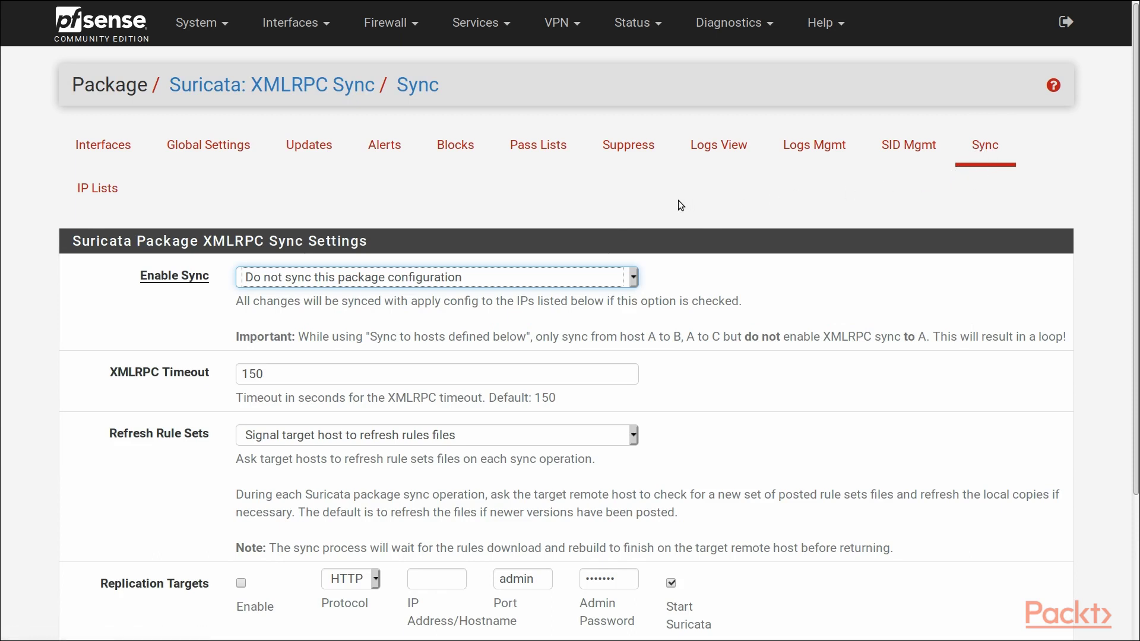
pyautogui.click(117, 190)
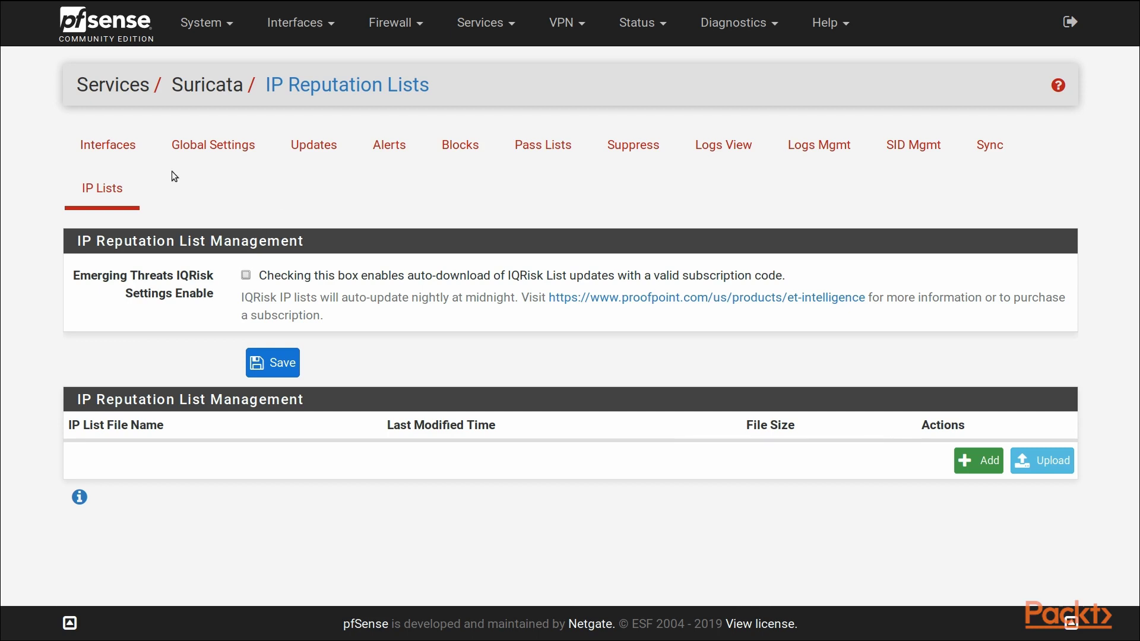
pyautogui.click(131, 155)
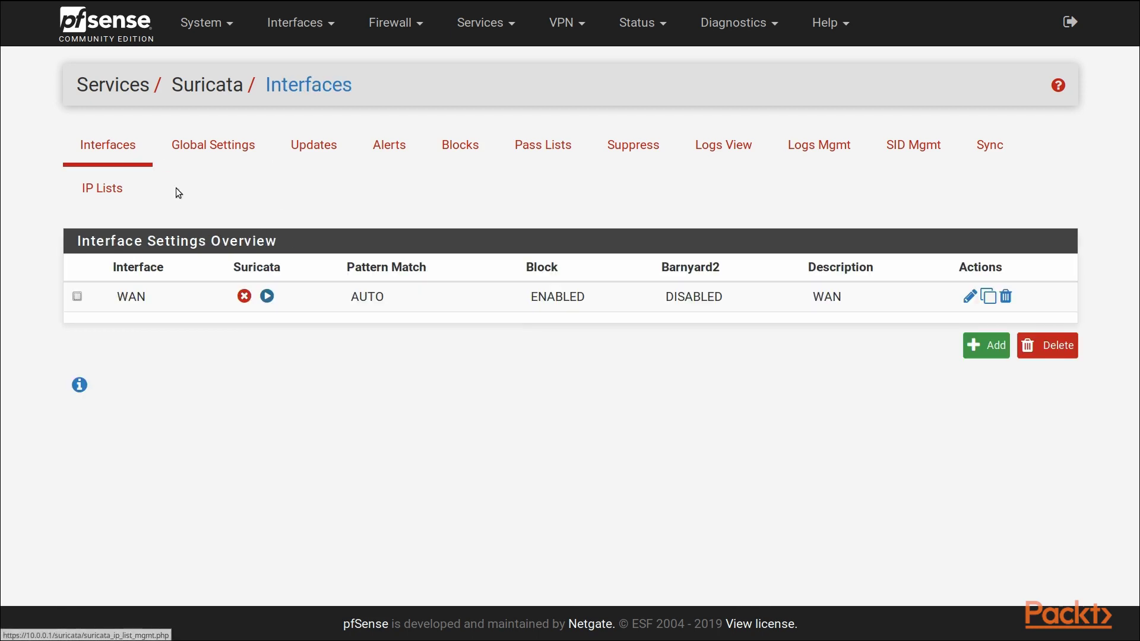